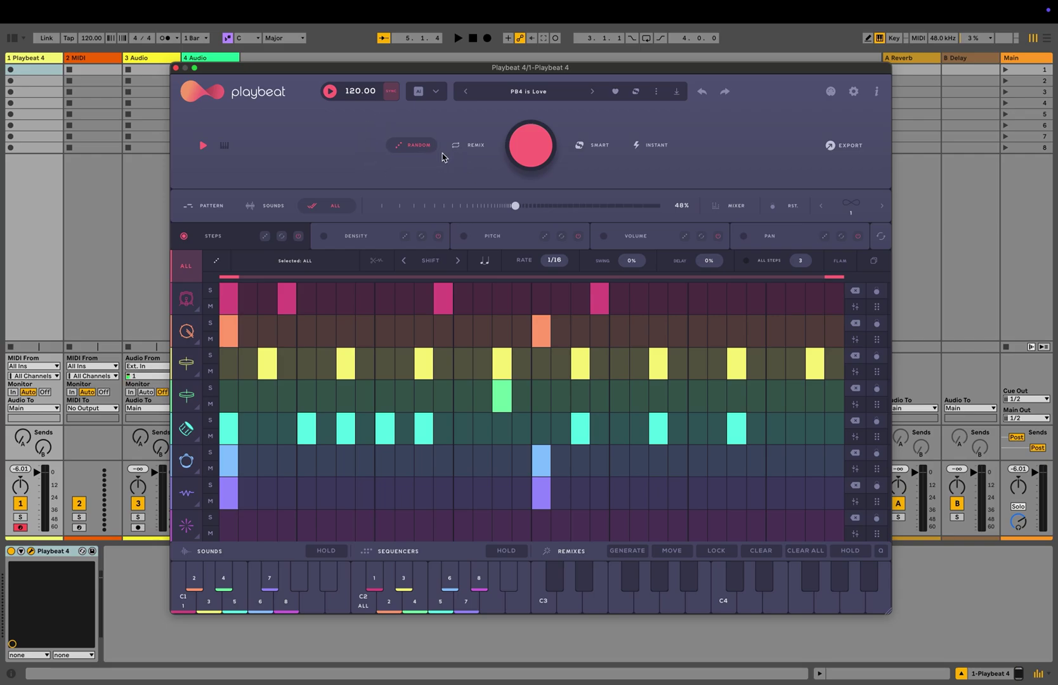
Step: Try Remix and Smart, then set Random on All with 46% complexity and rewind playback
click(471, 147)
click(596, 150)
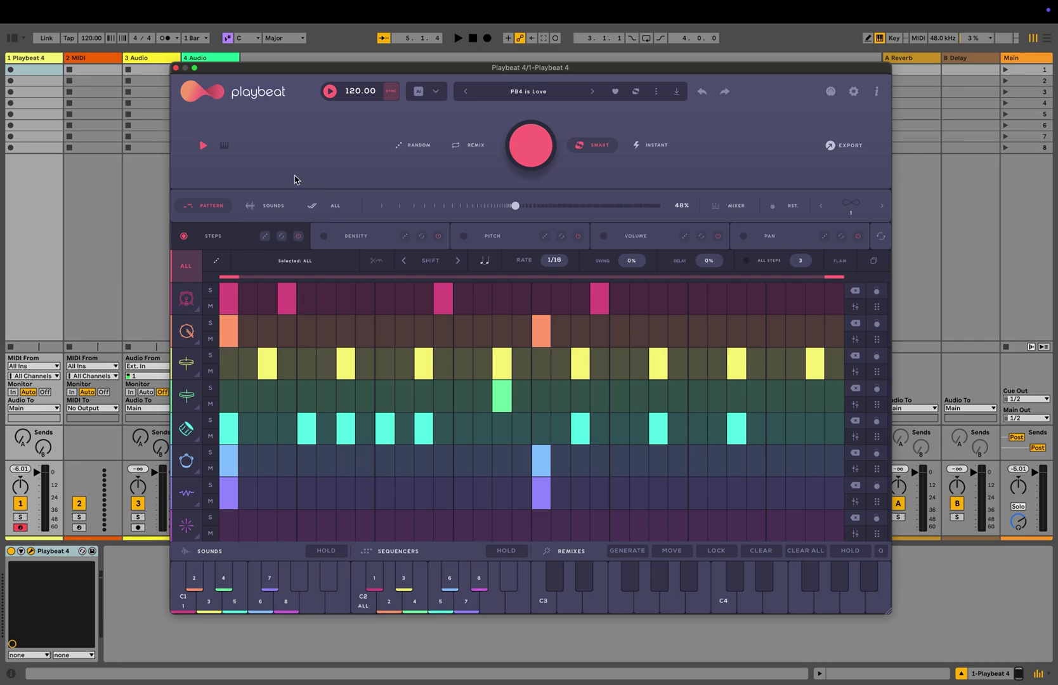
click(263, 206)
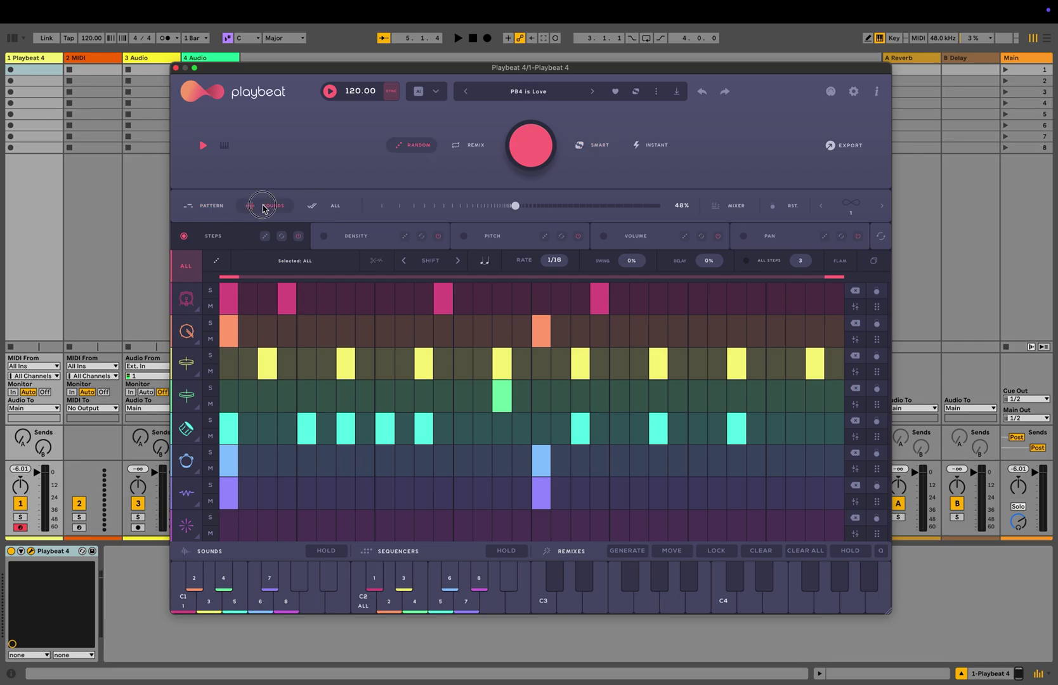
click(320, 207)
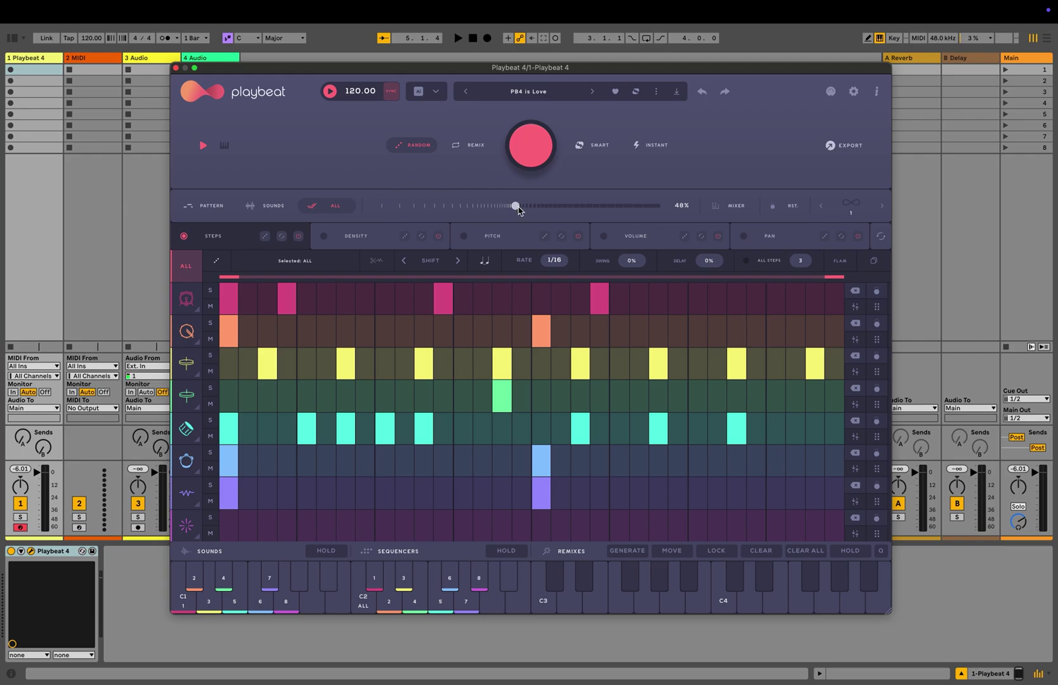
mouse_move(518, 210)
mouse_down()
mouse_move(472, 213)
mouse_move(603, 208)
mouse_move(511, 210)
mouse_up()
click(473, 39)
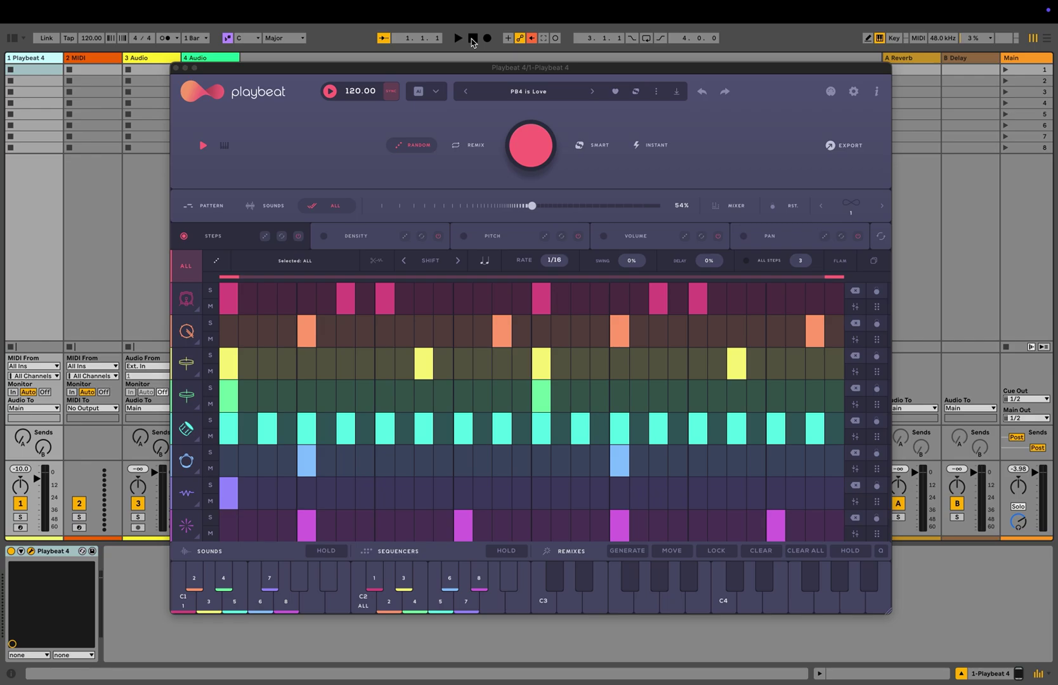
Step: Play the beat, randomize the whole drum pattern three times, then stop playback
key(space)
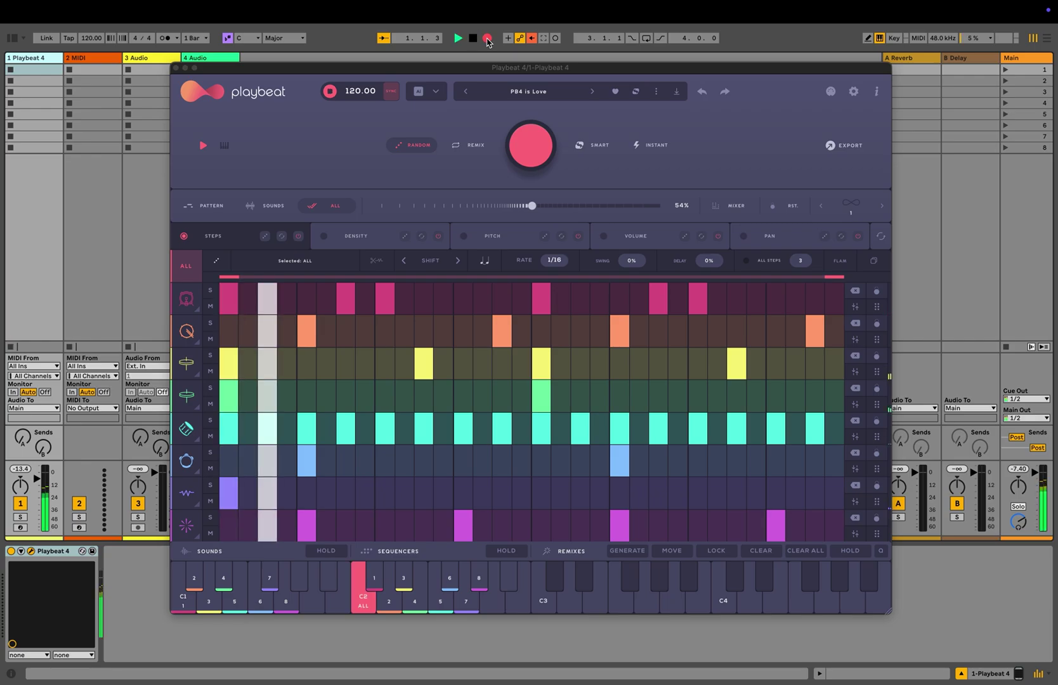
click(529, 162)
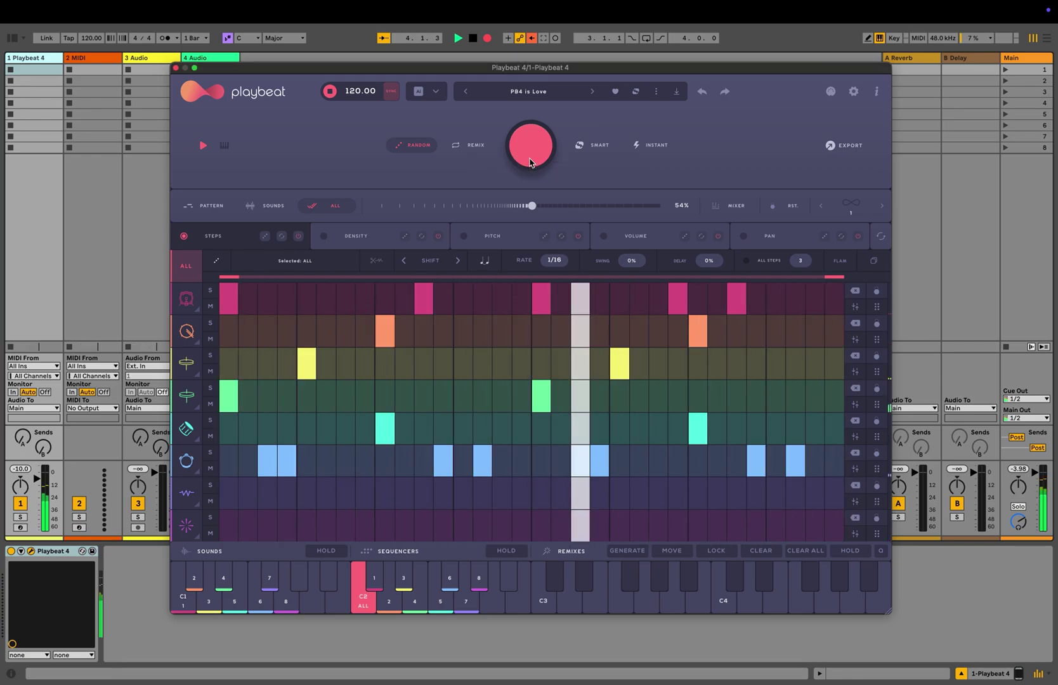
click(530, 162)
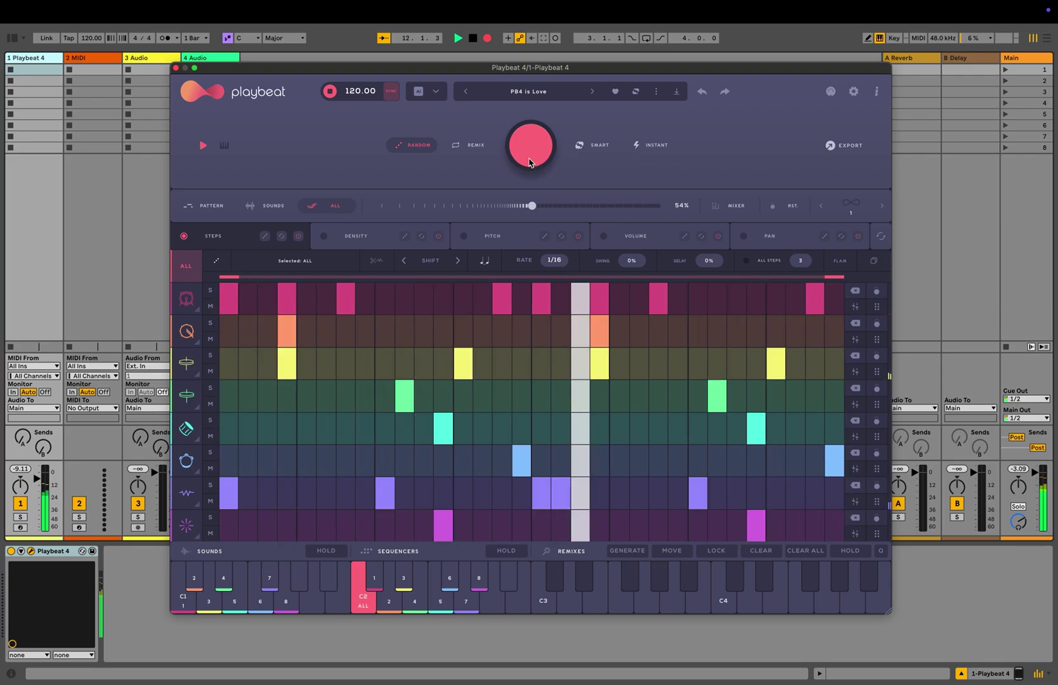
click(529, 162)
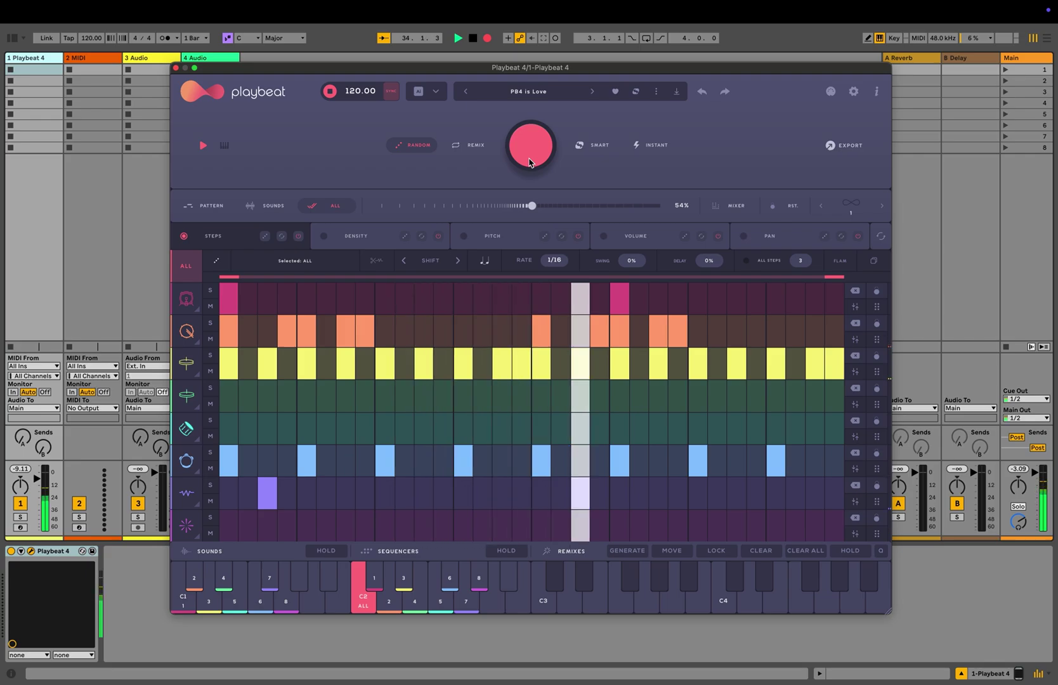
key(space)
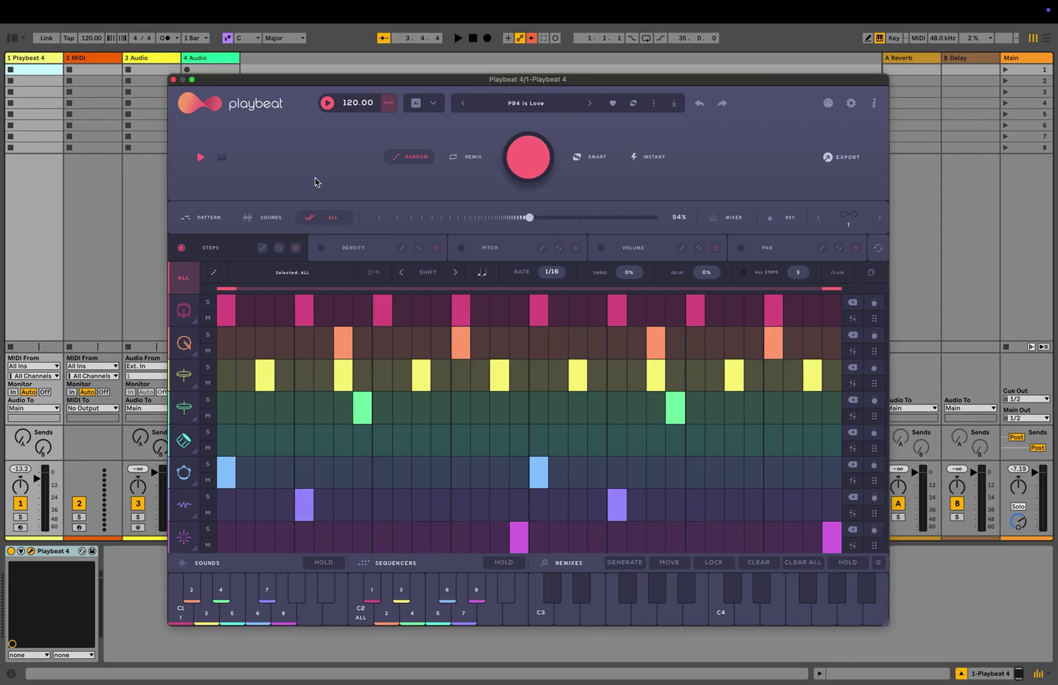
Step: Browse the Pick a Style grid with Techno selected, then generate a new random pattern
click(414, 106)
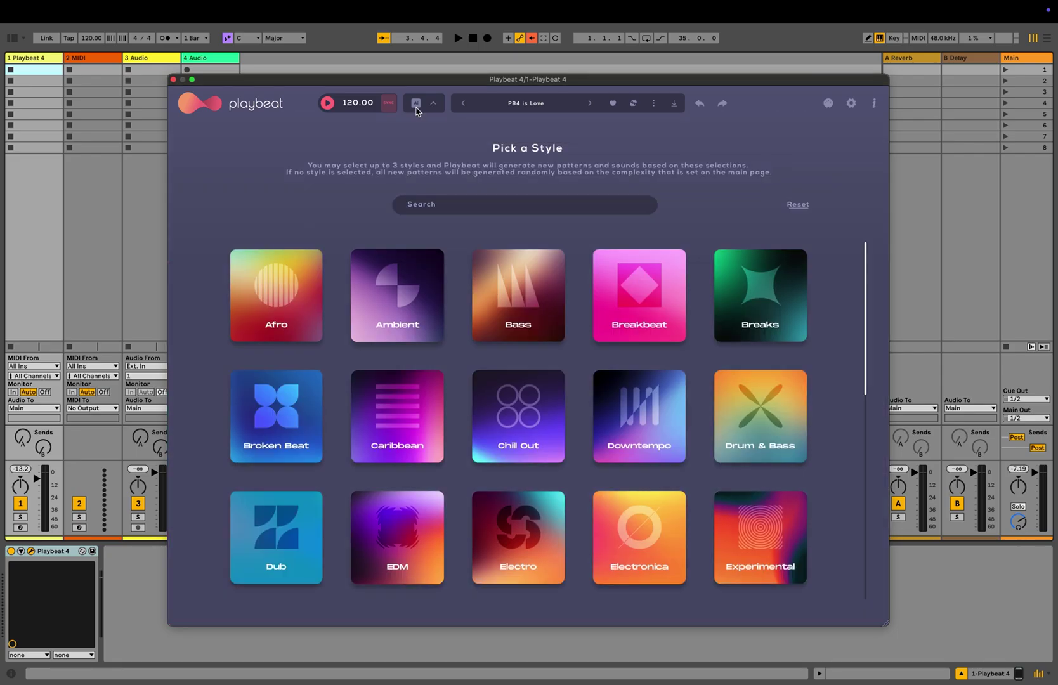
scroll(616, 434, down, 10)
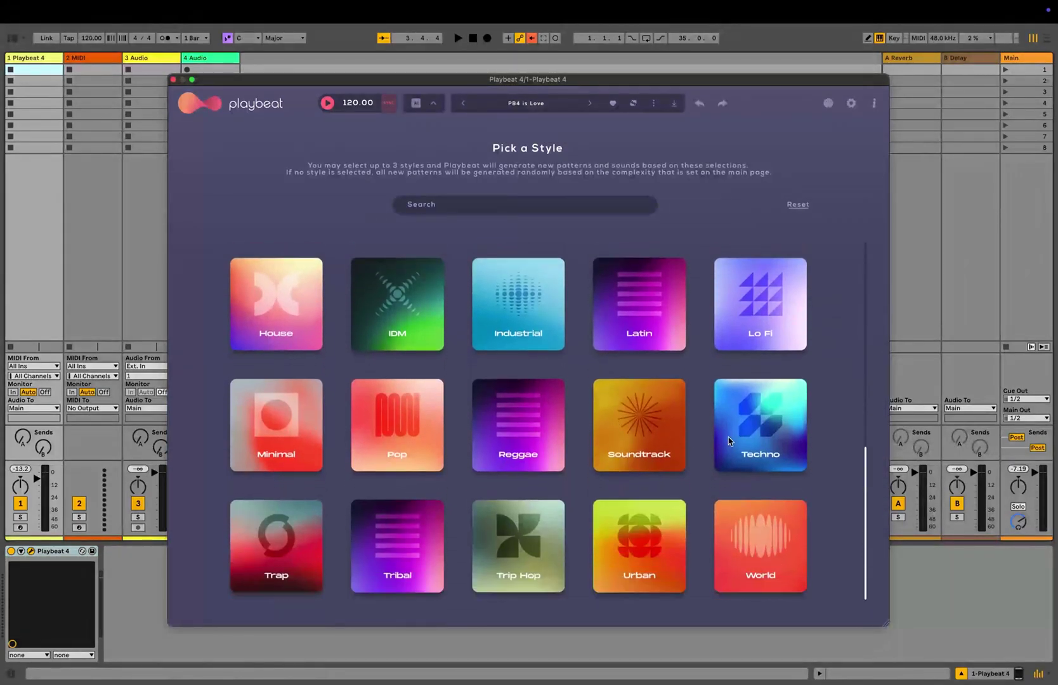
click(434, 106)
click(526, 169)
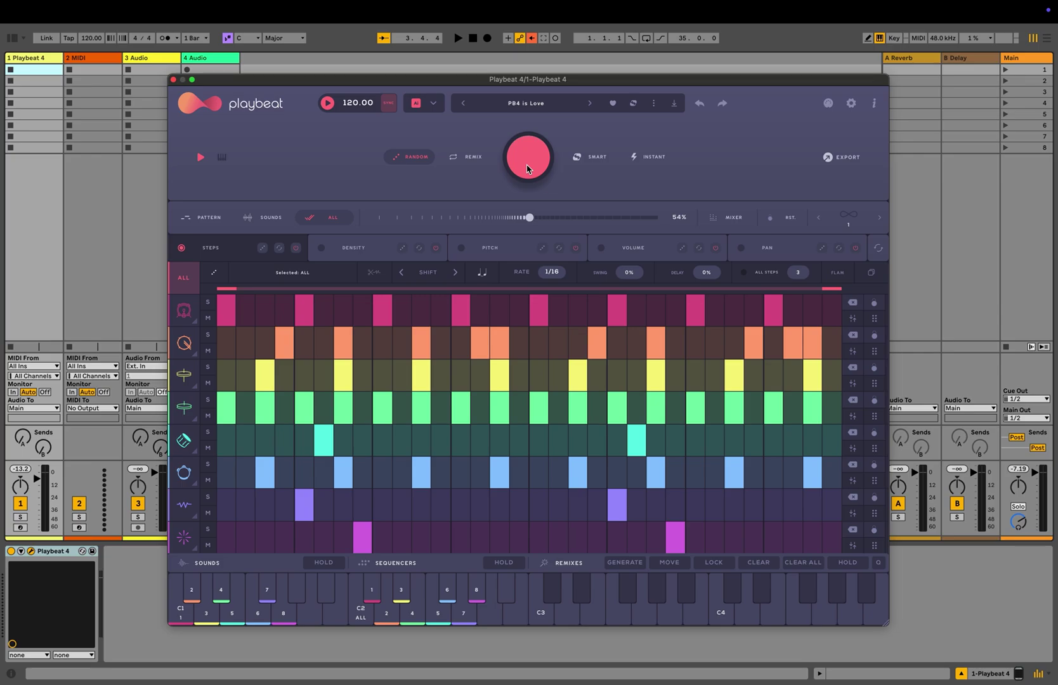
Step: Record while randomizing the pattern three times, stop, and add a new 5 MIDI track
click(487, 39)
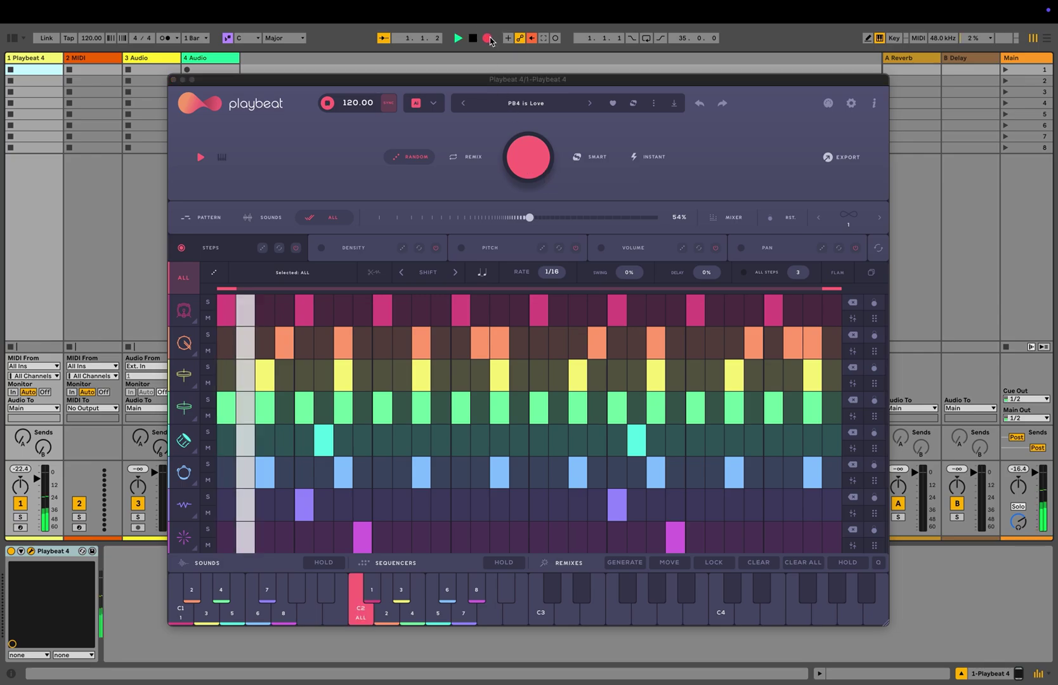
click(519, 164)
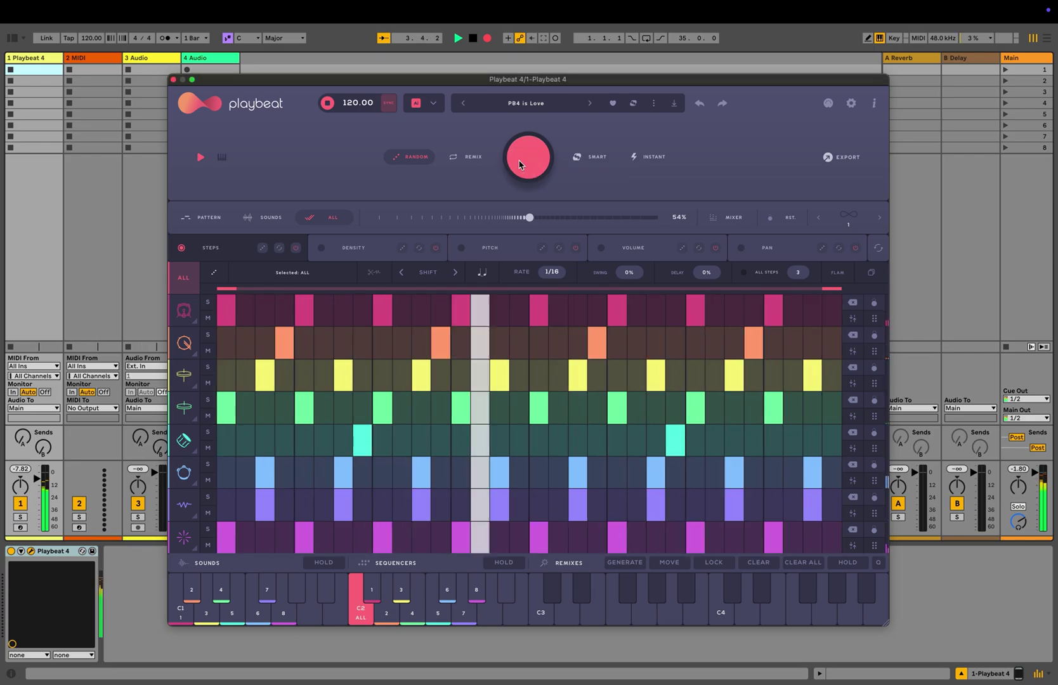
click(519, 164)
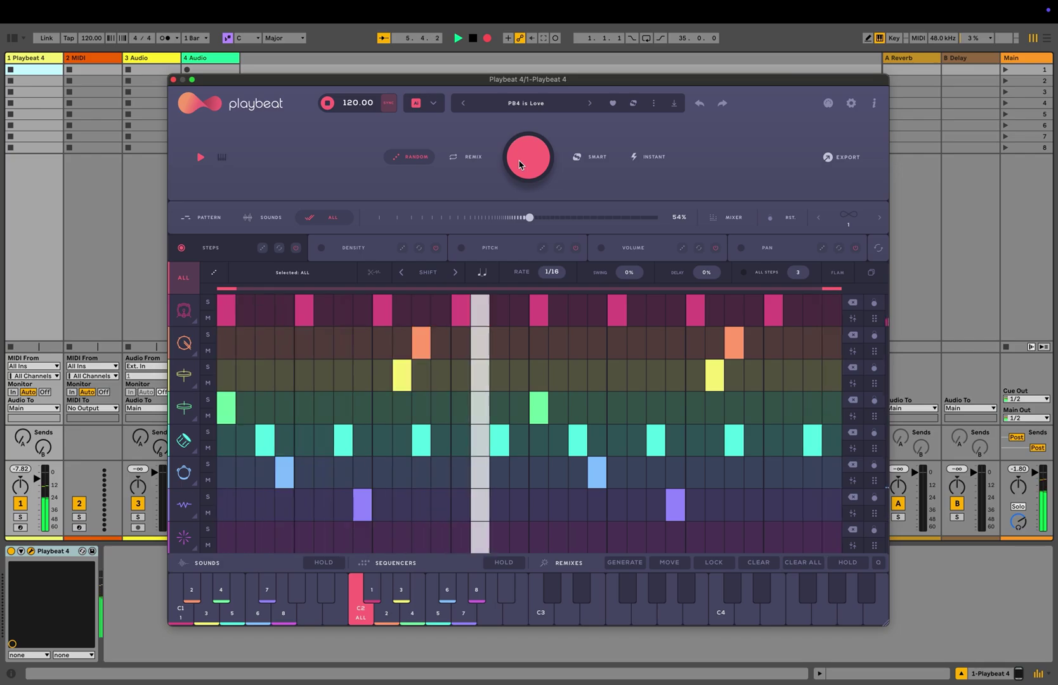
click(519, 163)
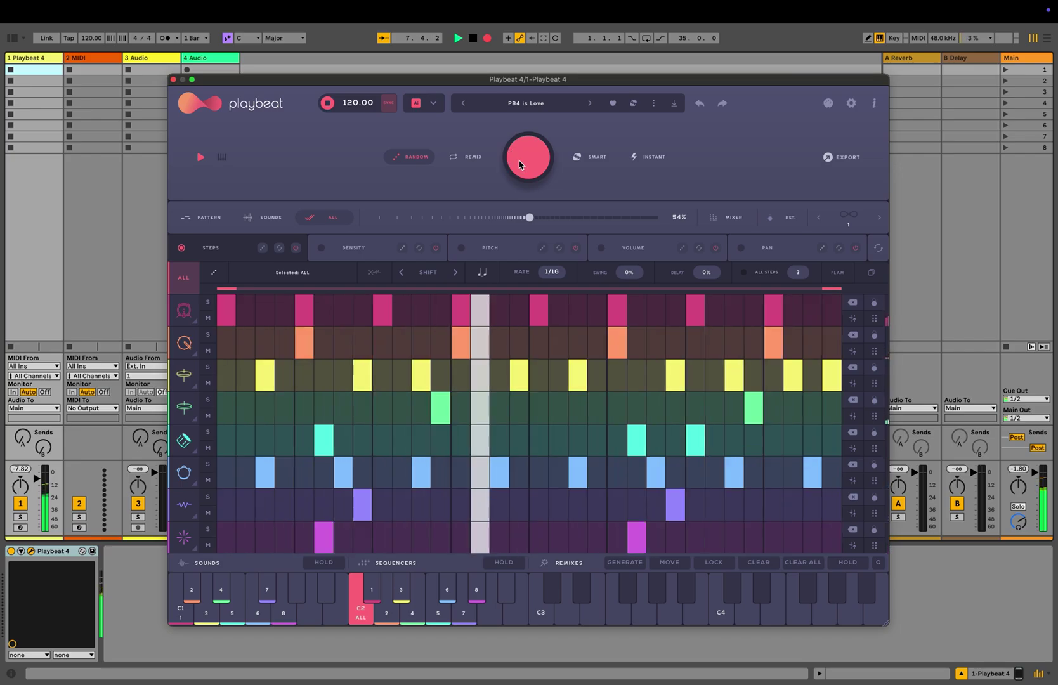
key(space)
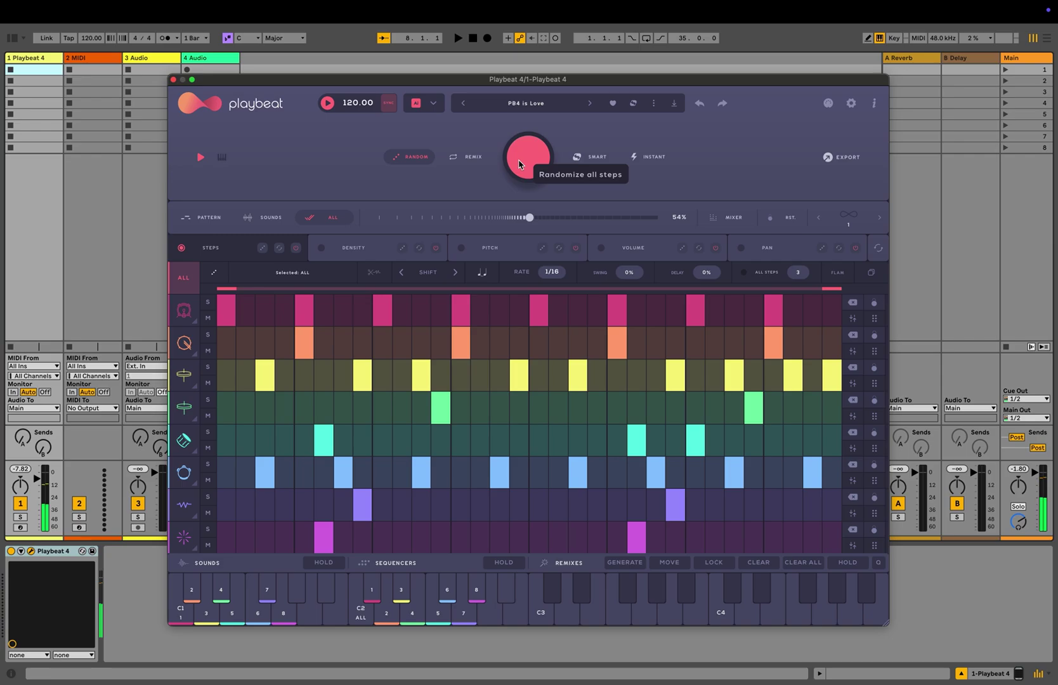
key(super+shift+t)
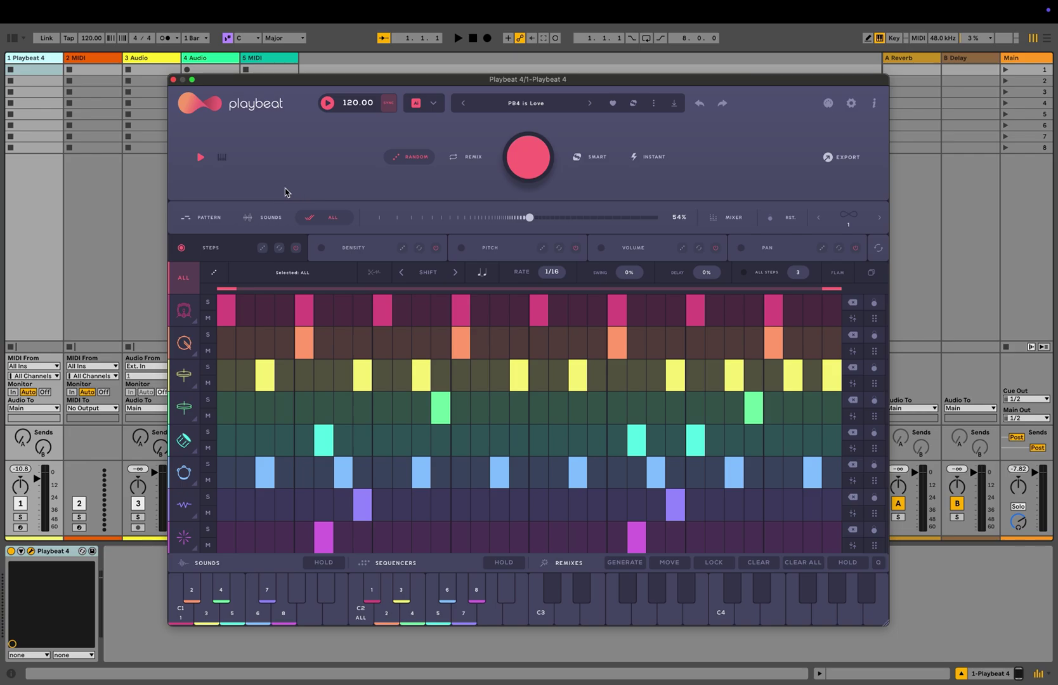
Step: Randomize the kick row alone, then the pattern of all tracks three times
click(186, 314)
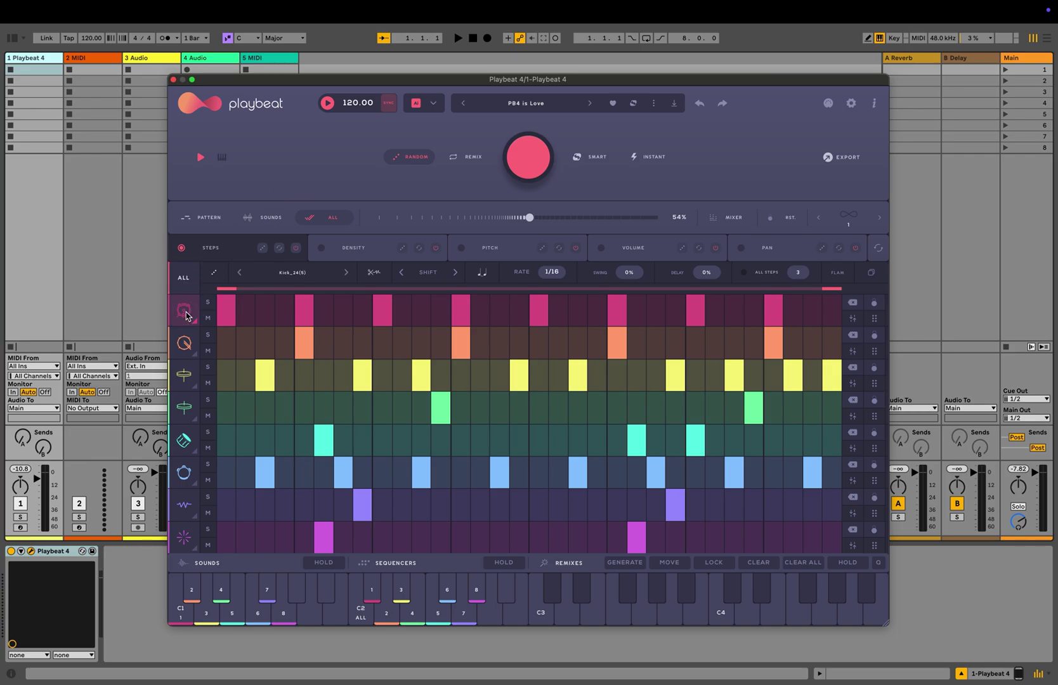
click(521, 166)
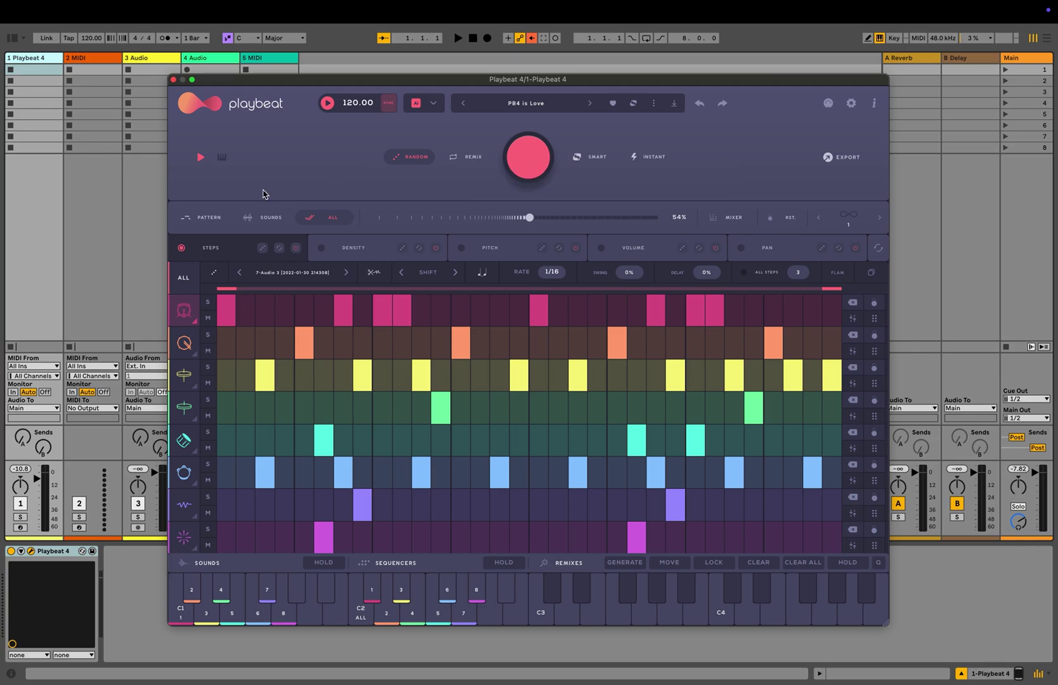
click(206, 218)
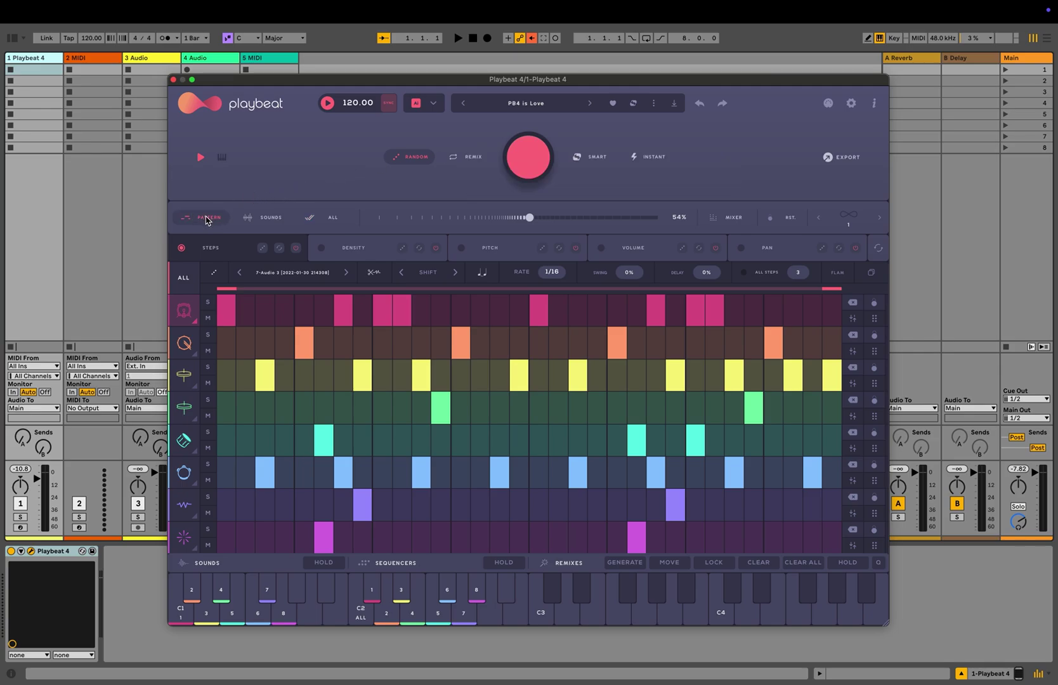
click(184, 278)
click(526, 158)
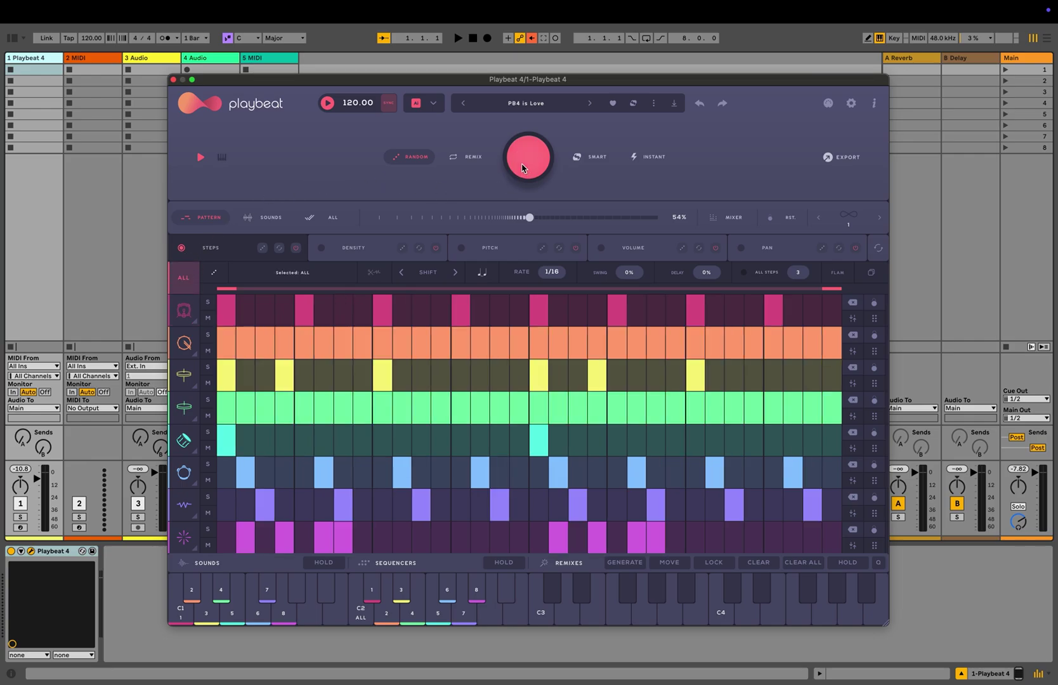
click(523, 168)
click(524, 168)
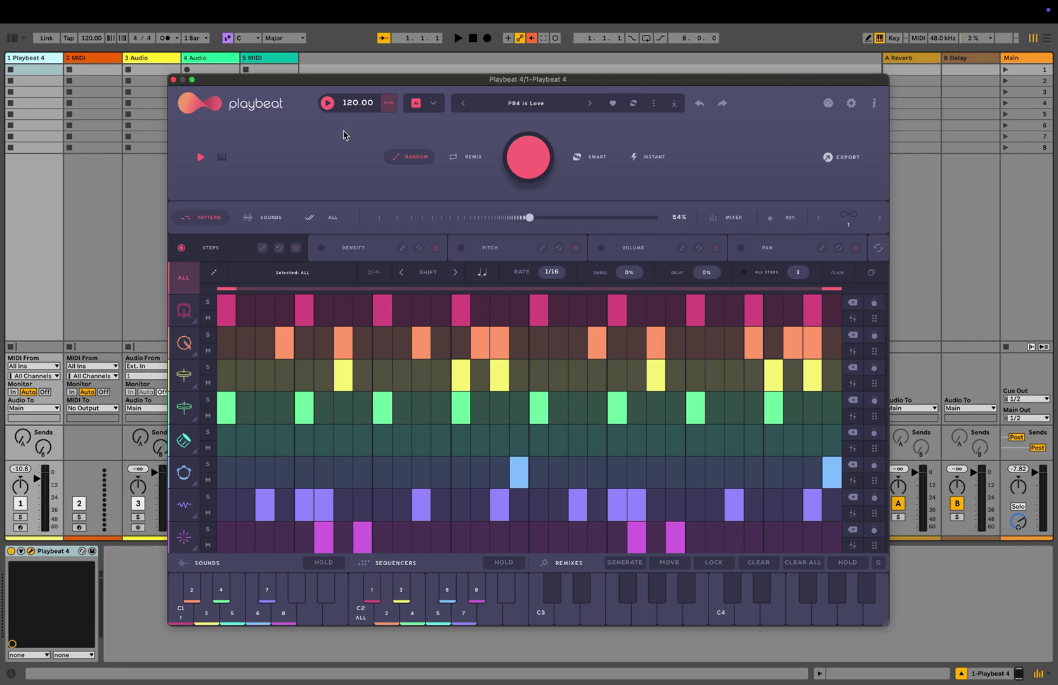
Step: Randomize the sounds of all tracks, then target both pattern and sounds
click(267, 219)
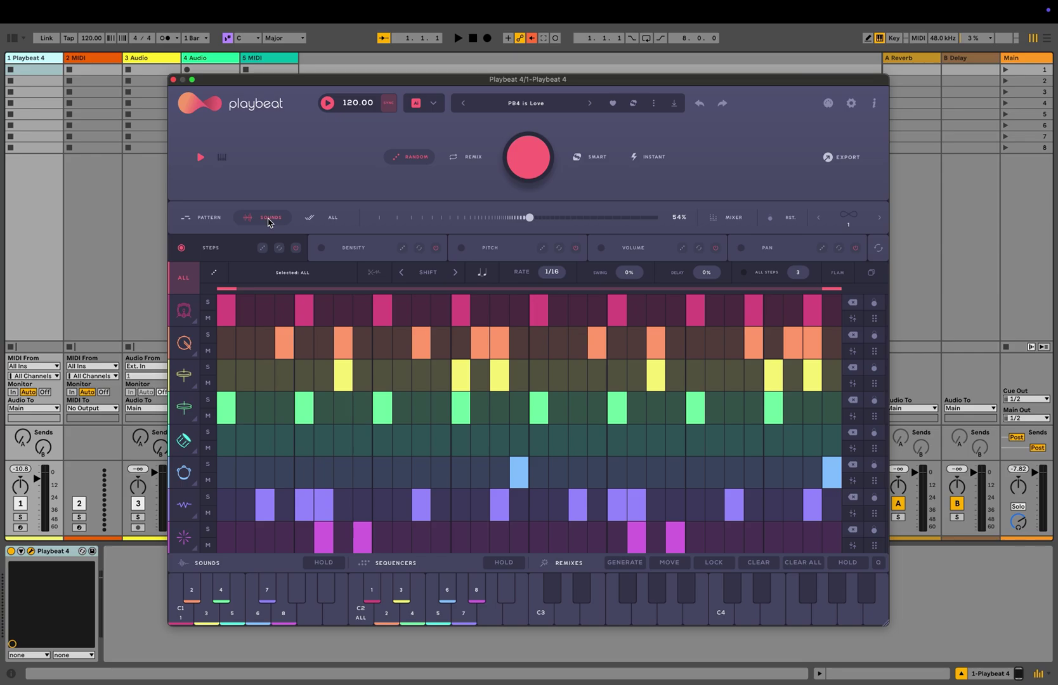
click(519, 162)
click(332, 220)
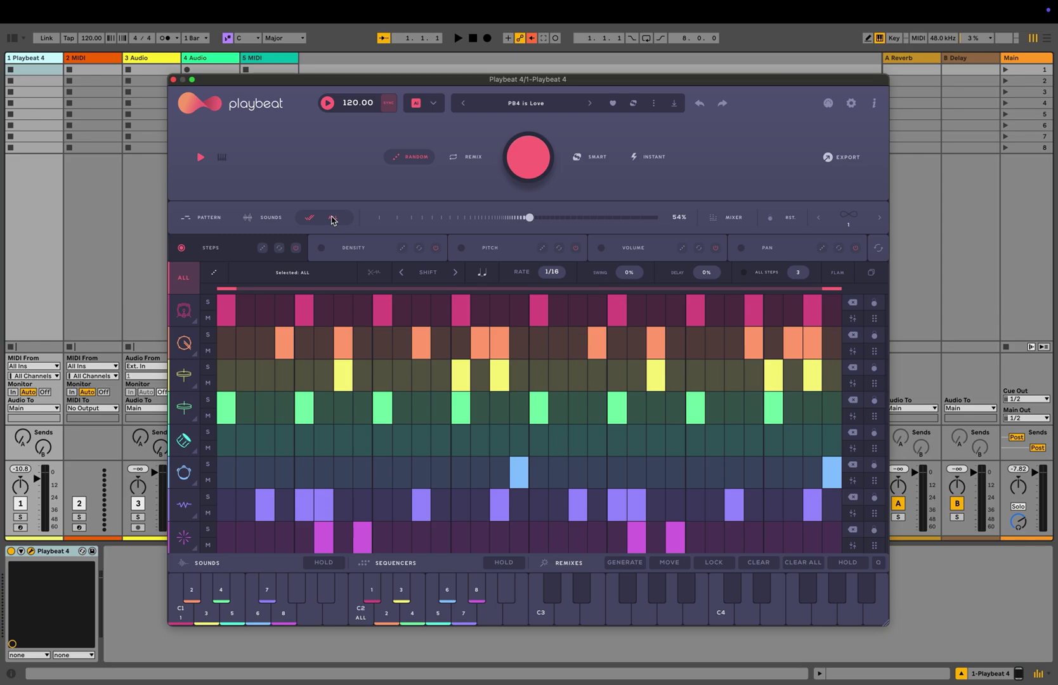
Step: Remix the current drum pattern three times, then switch the generator to Smart mode
click(473, 160)
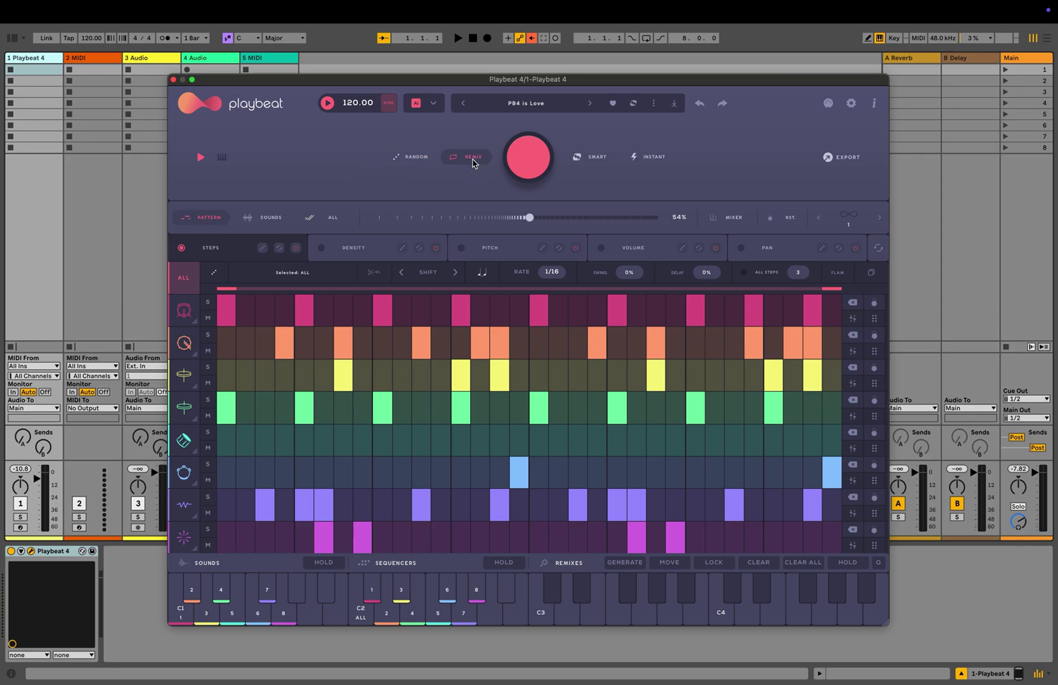
click(531, 163)
click(532, 164)
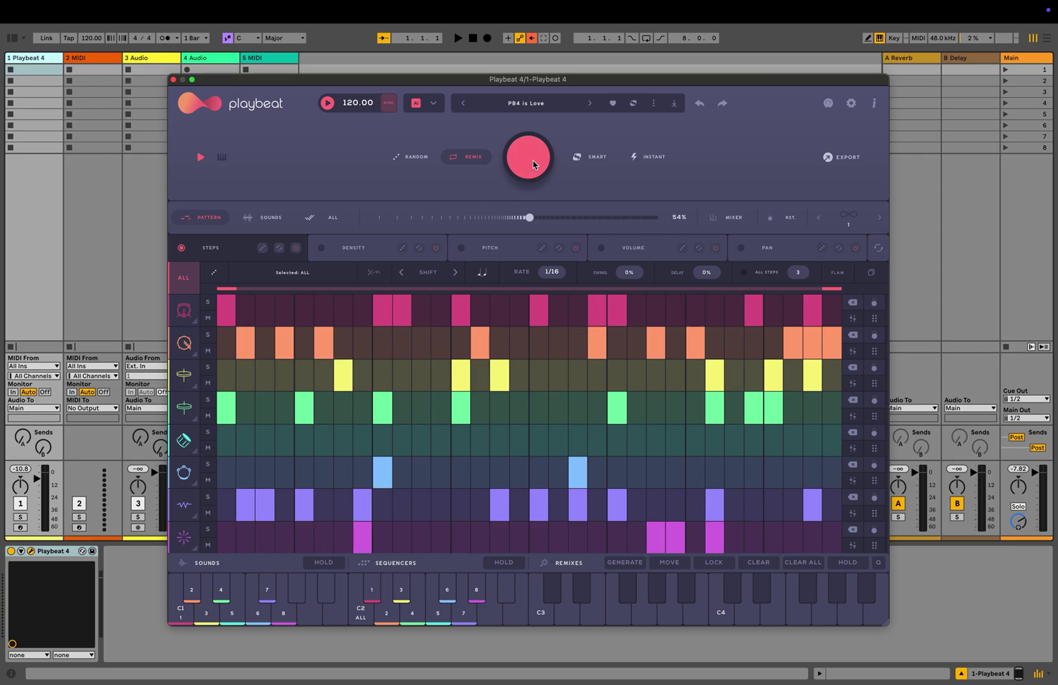
click(533, 163)
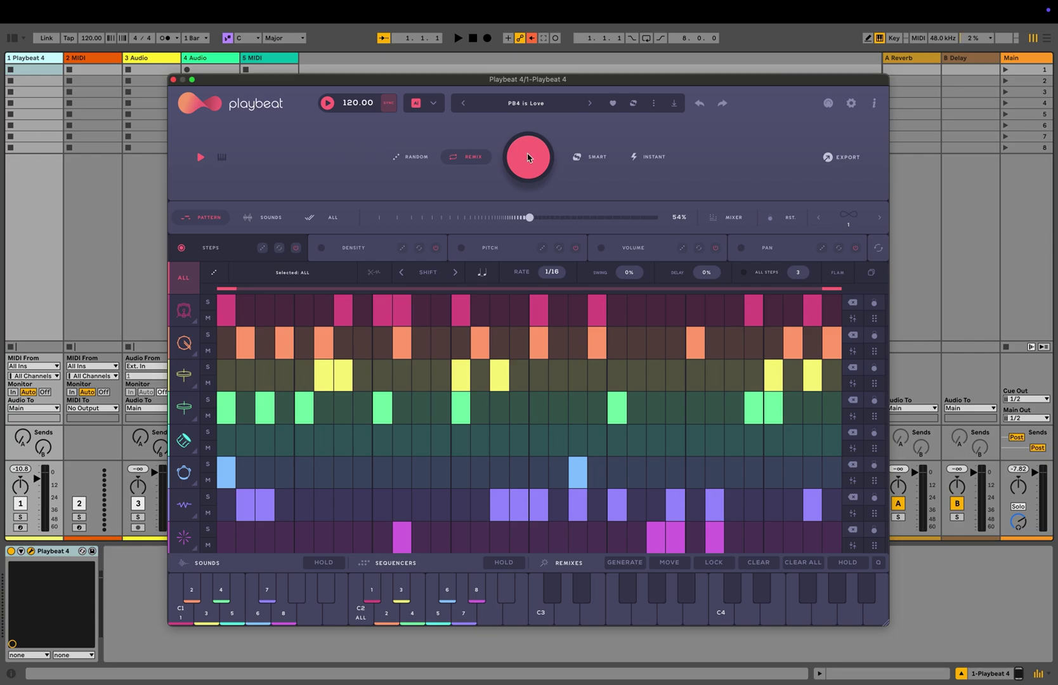
click(582, 161)
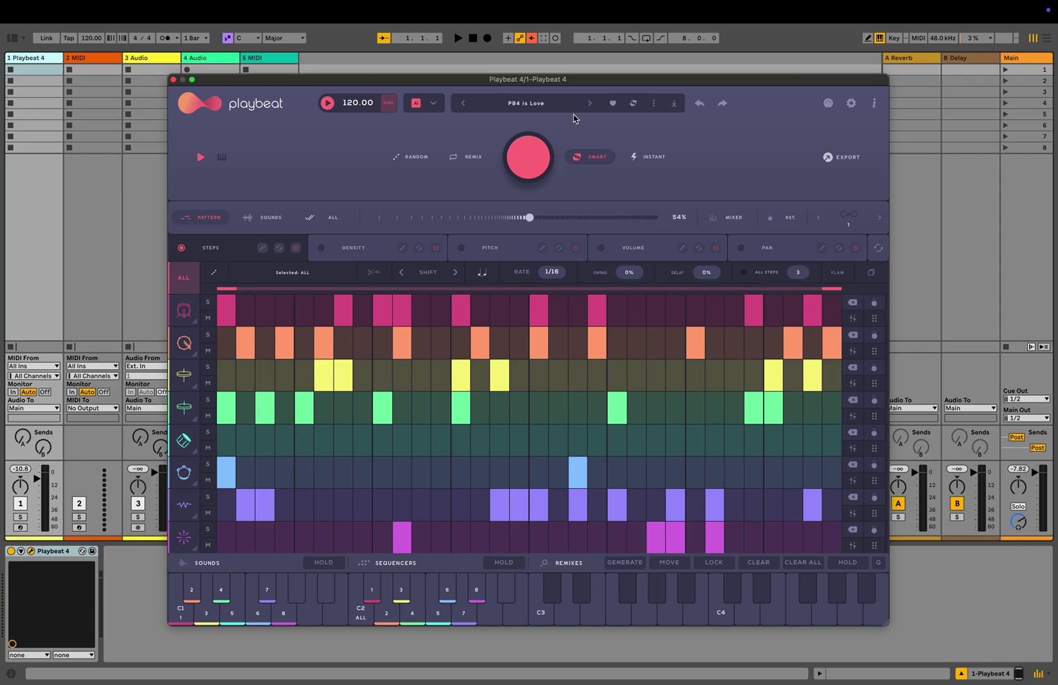
Step: Flag PB4 Vision, Voltage, Waiting, Wash, Wash II and Wepa as Smart, then list Smart presets
click(550, 106)
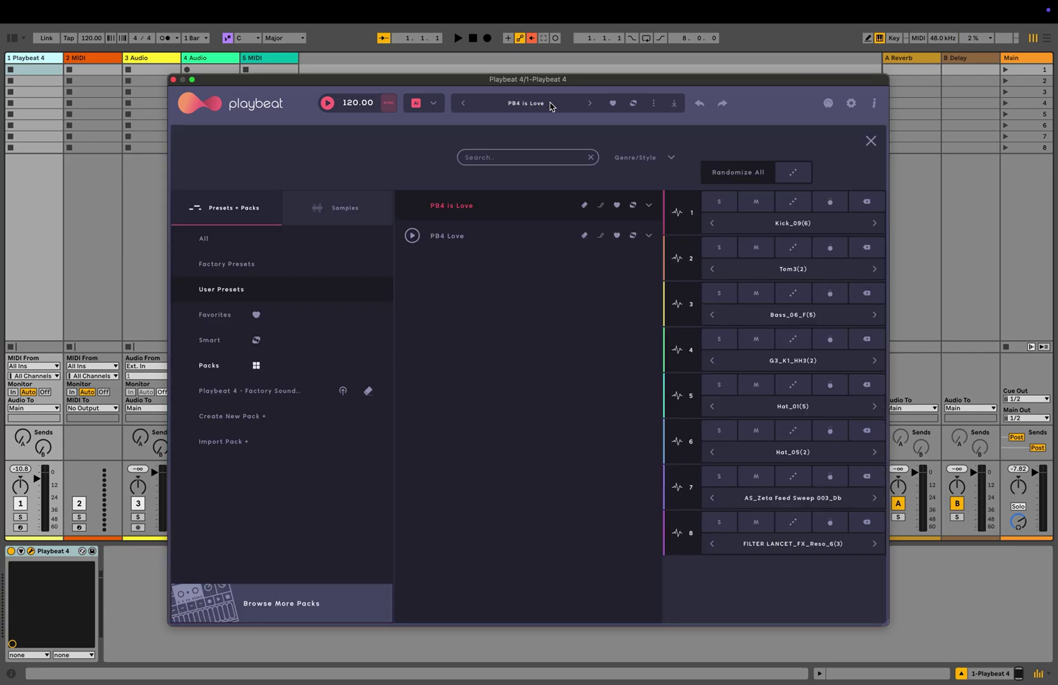
click(256, 241)
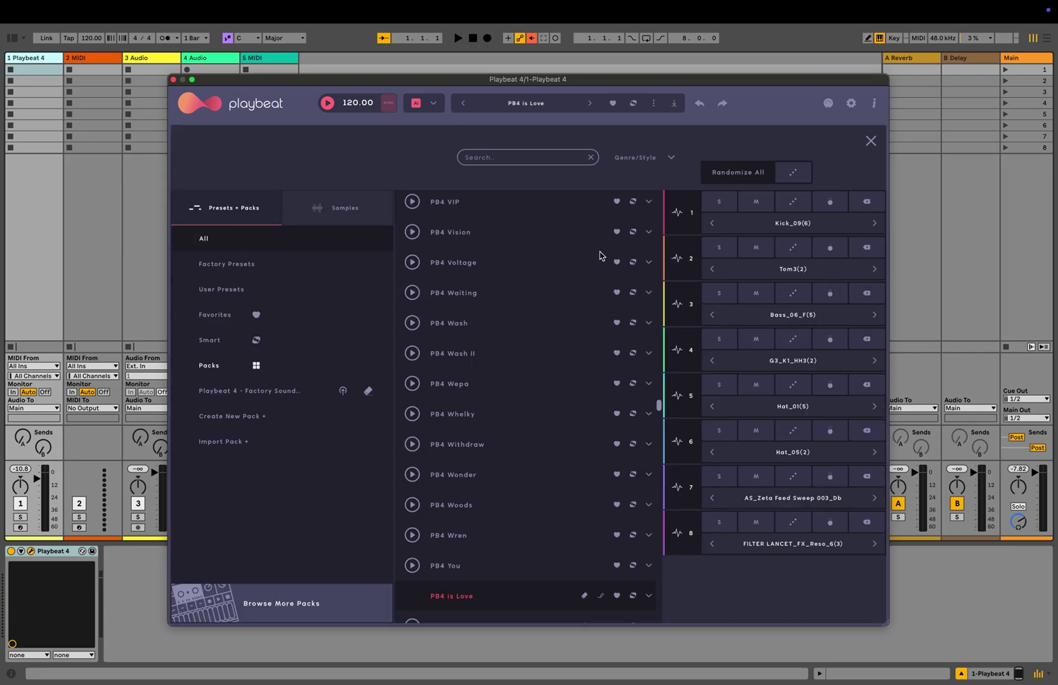
click(632, 232)
click(632, 262)
click(633, 292)
click(634, 321)
click(633, 353)
click(633, 384)
click(220, 340)
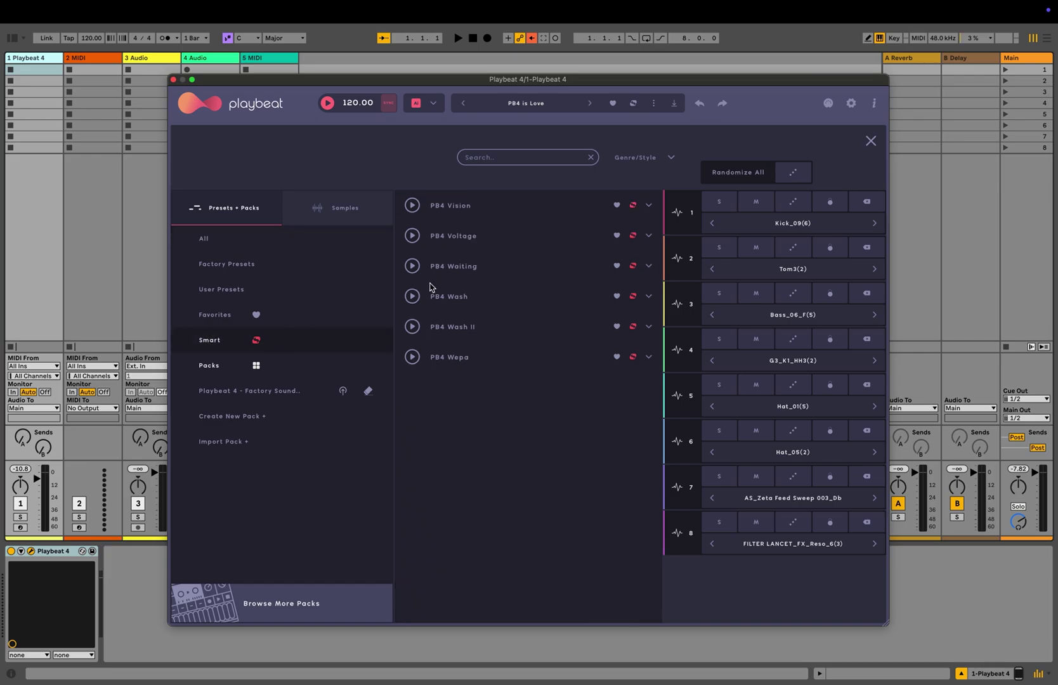
Step: Back on the sequencer, generate four new Smart drum patterns
click(871, 141)
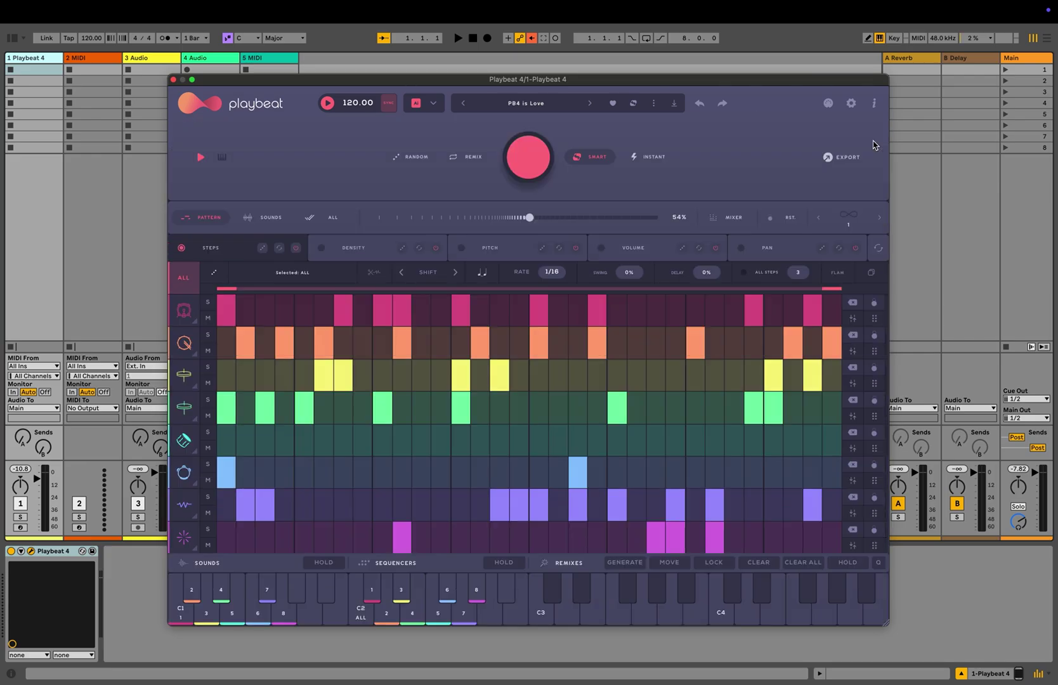
click(530, 166)
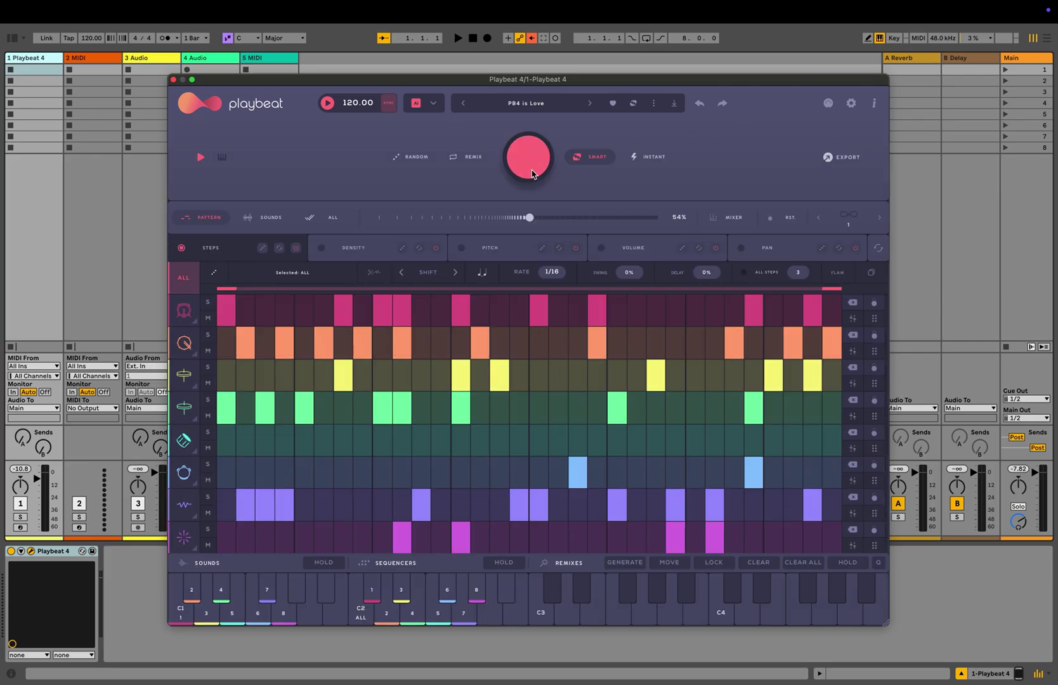
click(532, 173)
click(531, 173)
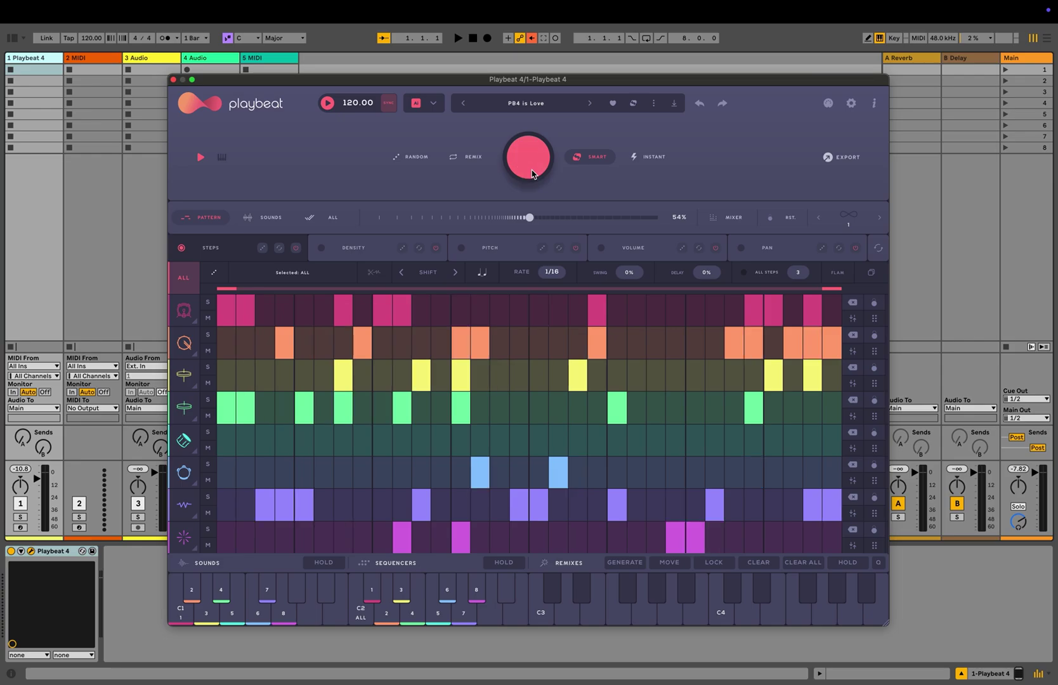
click(531, 173)
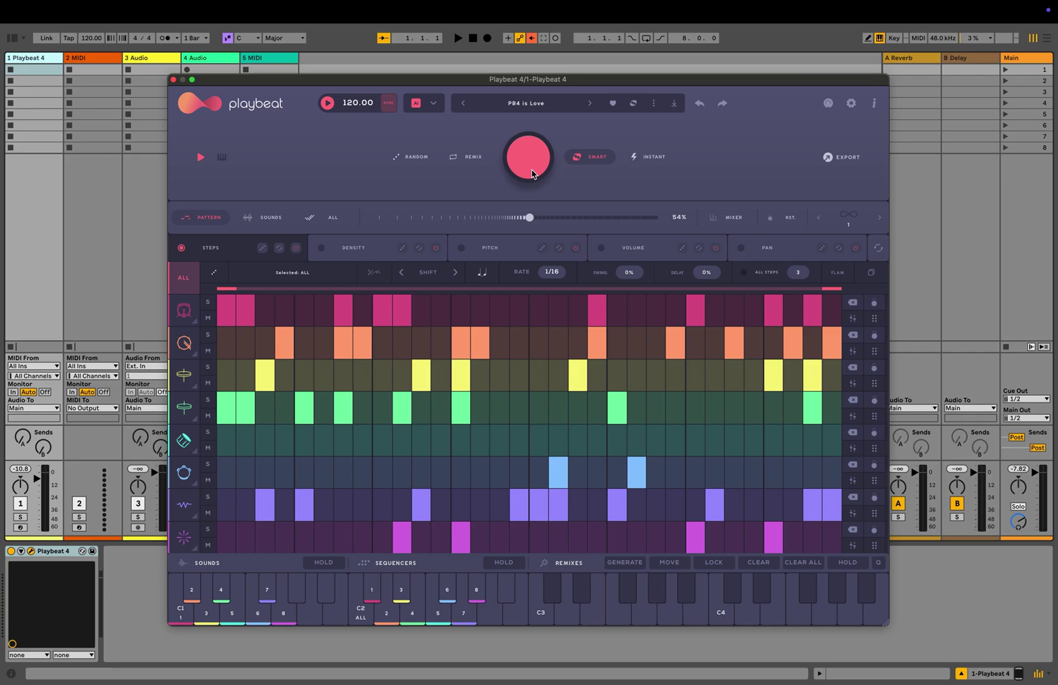
Step: Instantly regenerate the drum pattern five times
click(649, 158)
click(650, 159)
click(650, 159)
click(650, 159)
click(650, 158)
Step: Generate one remixed pattern, then one random pattern in Random mode
click(477, 156)
click(651, 158)
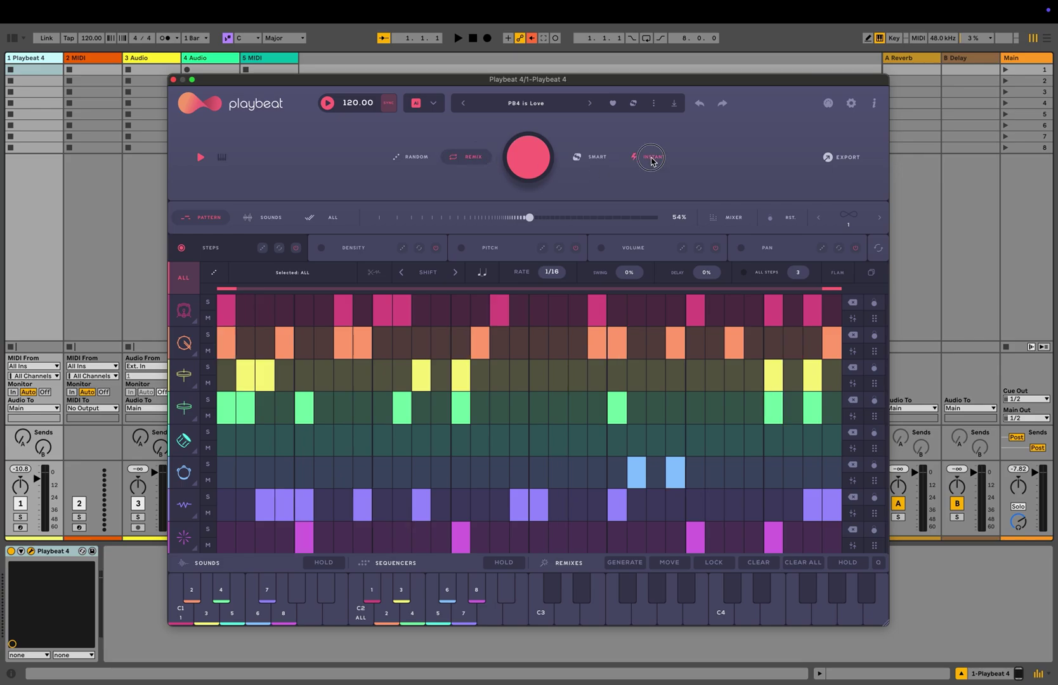
click(409, 157)
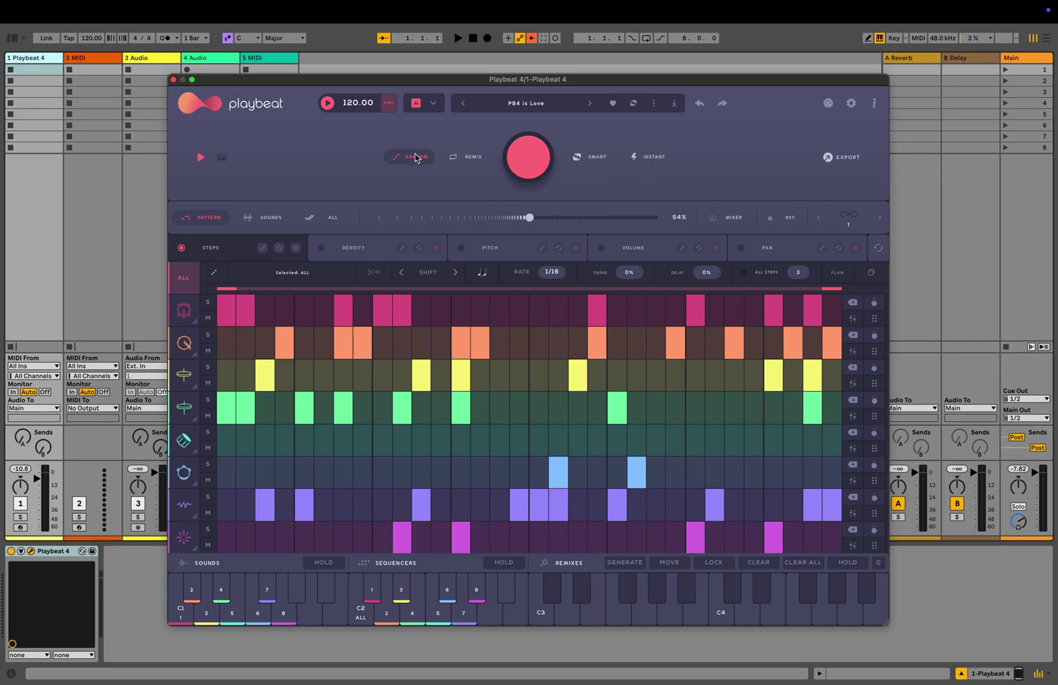
click(653, 158)
Step: View the density, pitch, volume and pan lanes, then randomize pan twice at 28%
click(370, 257)
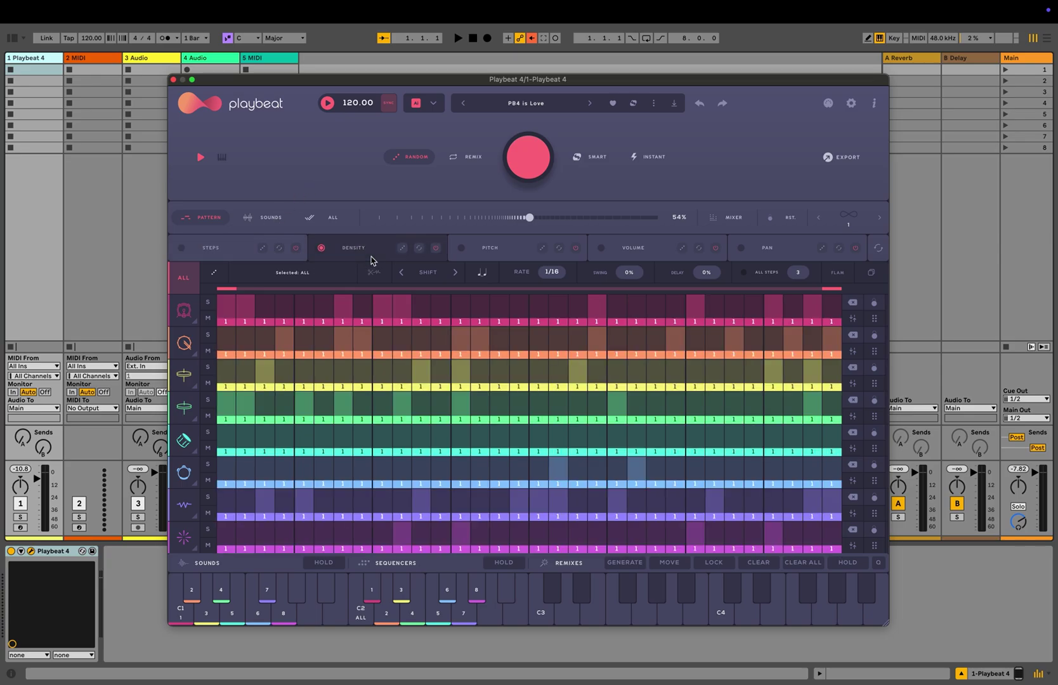
click(481, 255)
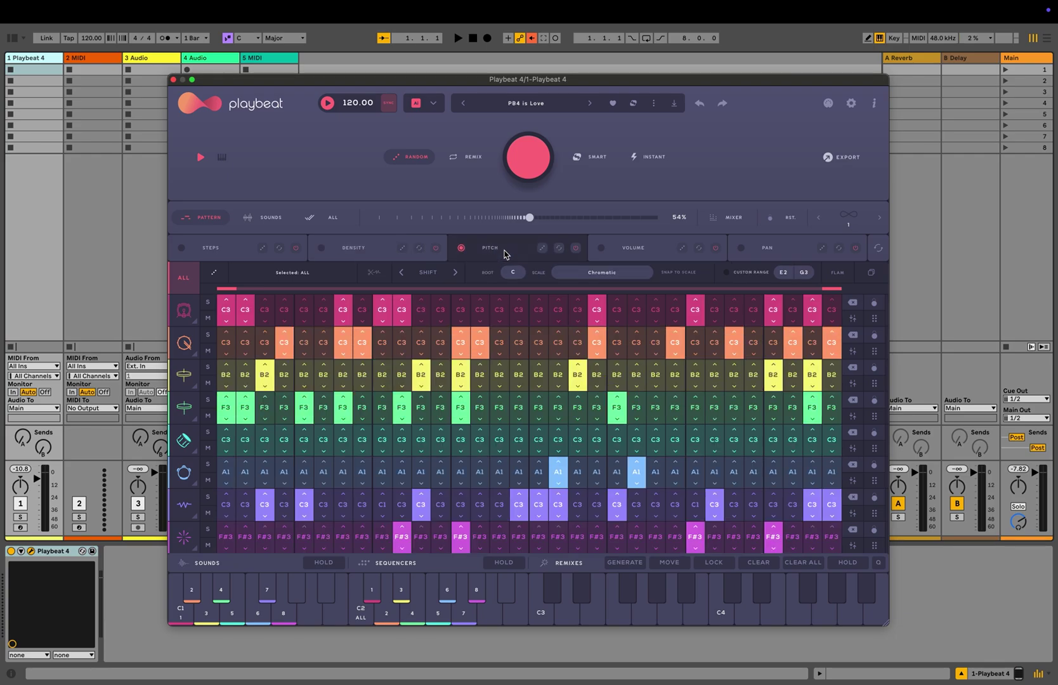
click(634, 252)
click(767, 253)
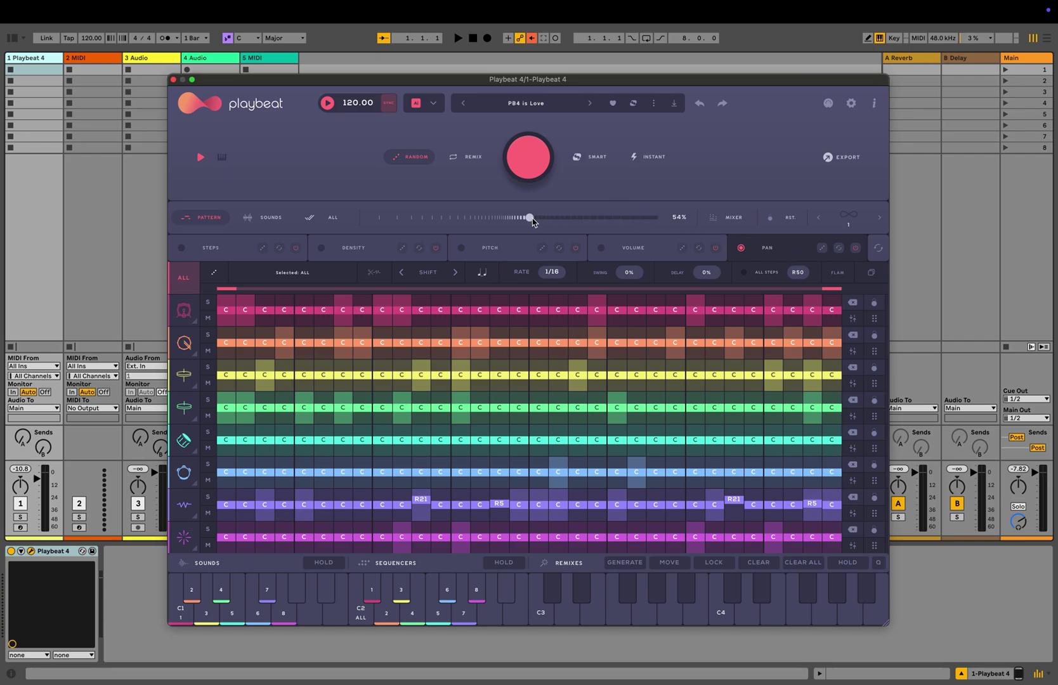
drag(531, 221, 458, 226)
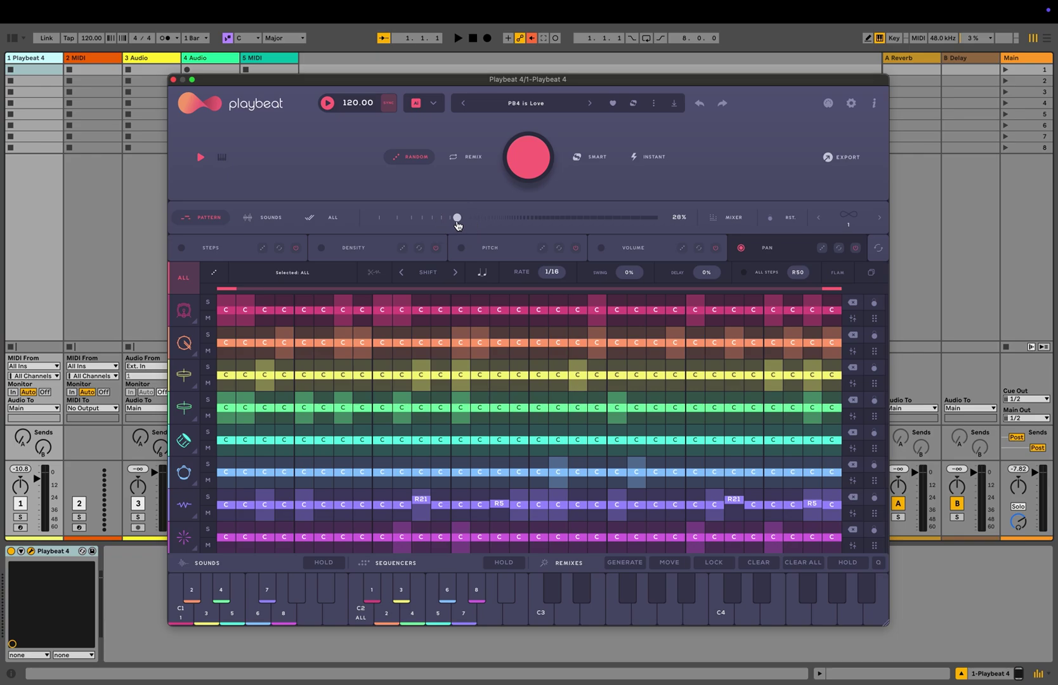
click(822, 248)
click(822, 250)
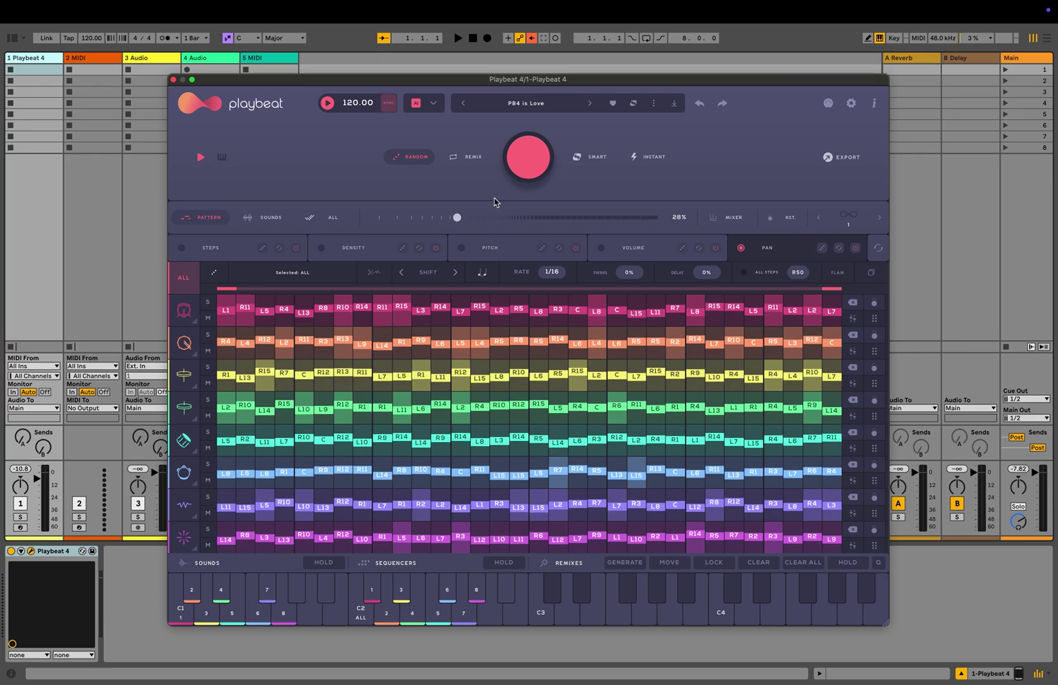
Step: Re-randomize pan twice at 94%, then twice at 13%, returning to density
drag(460, 215, 641, 217)
click(822, 249)
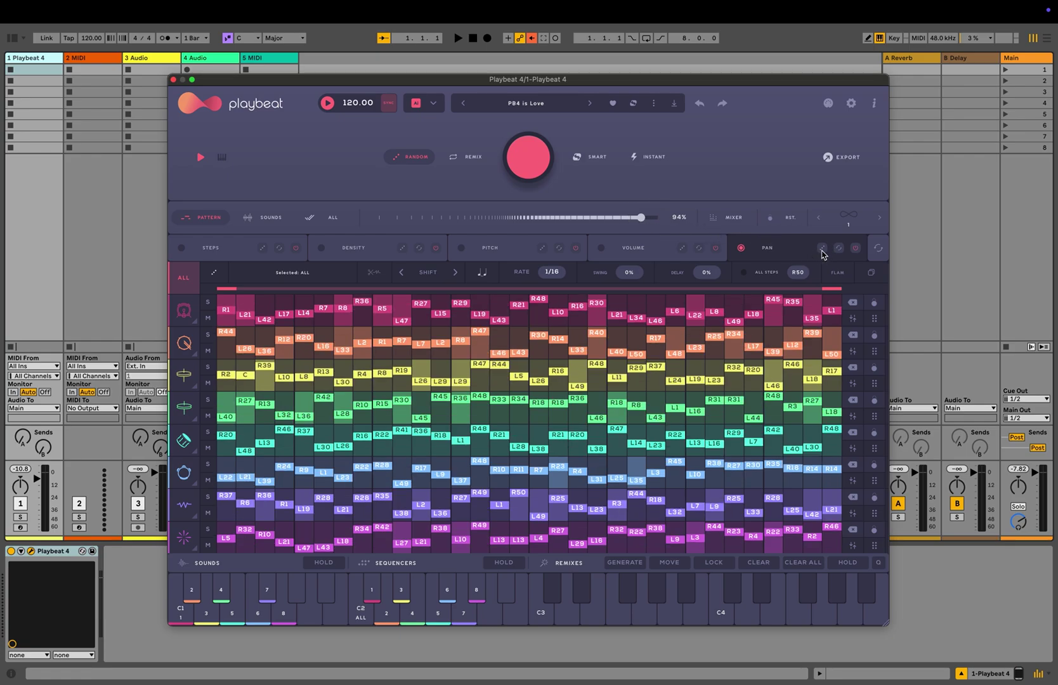
click(822, 251)
drag(630, 222, 416, 219)
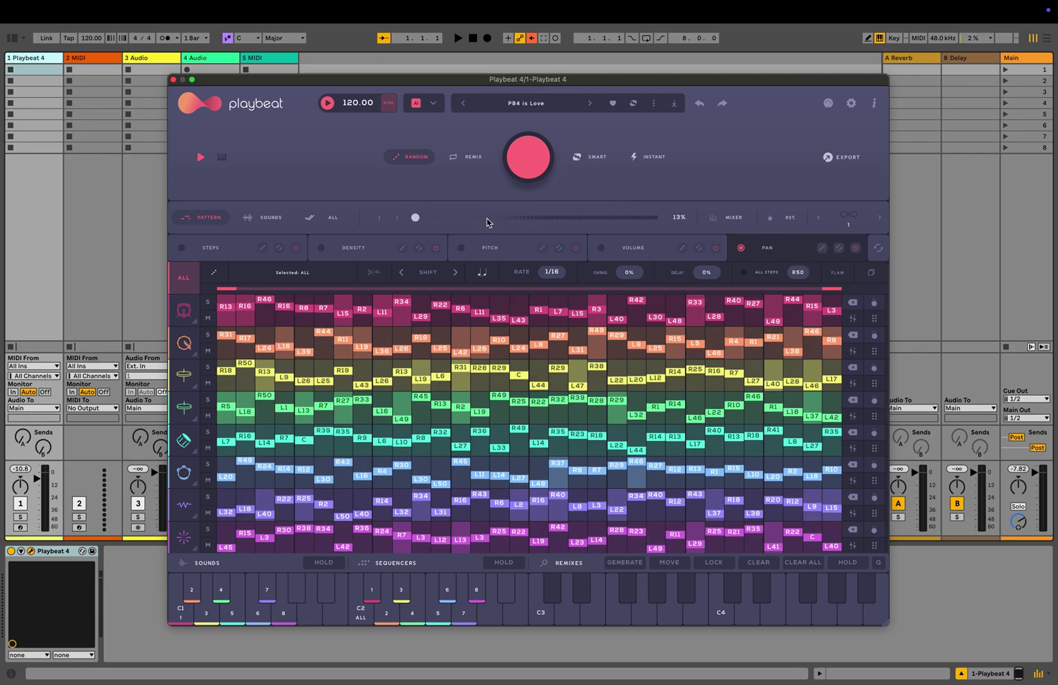
click(821, 249)
click(821, 250)
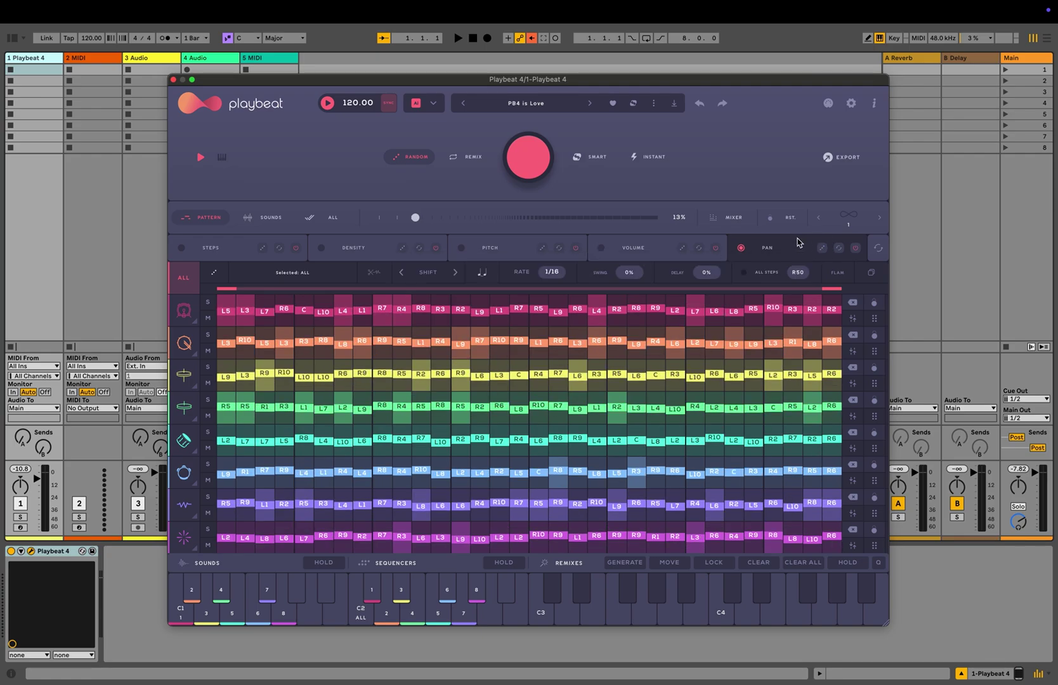
click(381, 249)
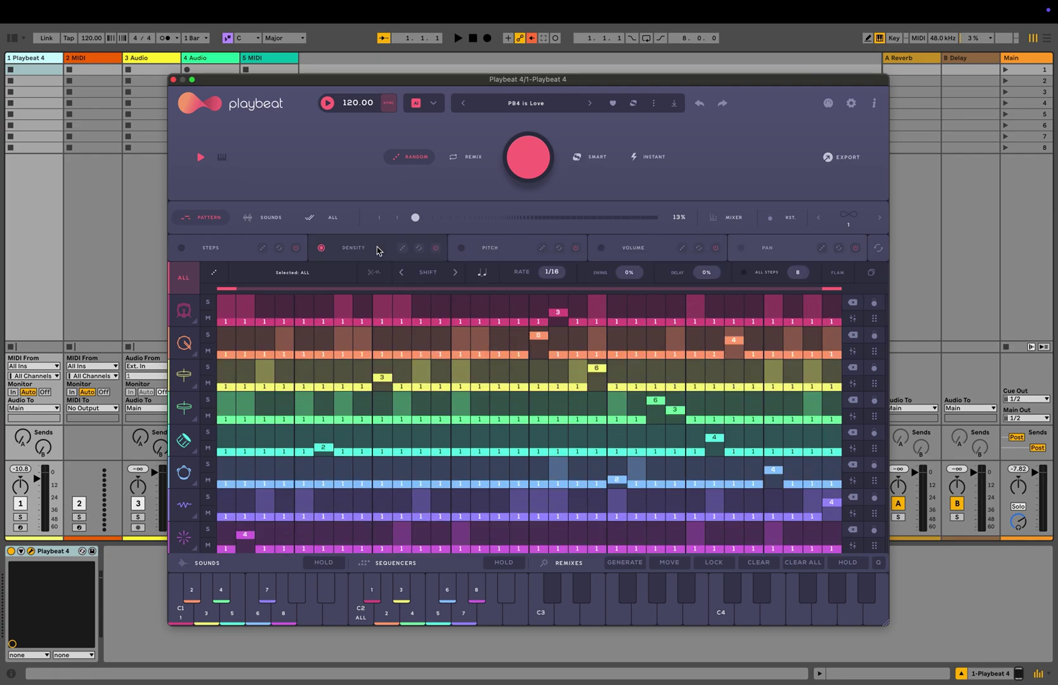
Step: Set two top-row density steps to 3, then reset all density values to default
click(441, 324)
drag(441, 324, 405, 313)
click(401, 324)
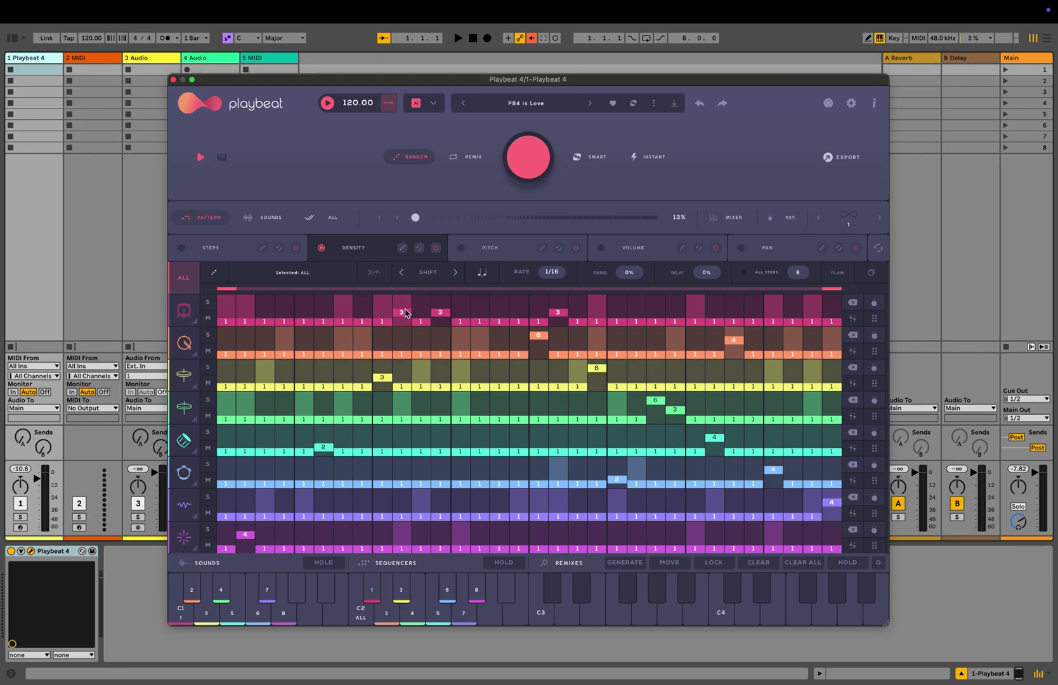
click(420, 248)
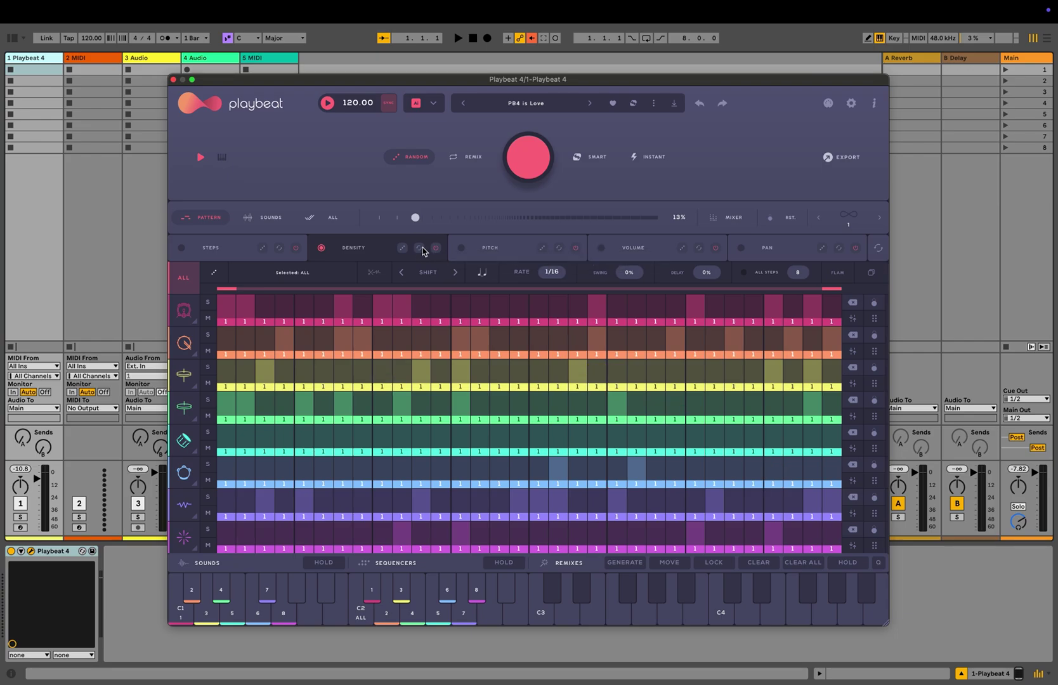
Step: Reset every step parameter, then randomize the step pitches at 32%
click(562, 254)
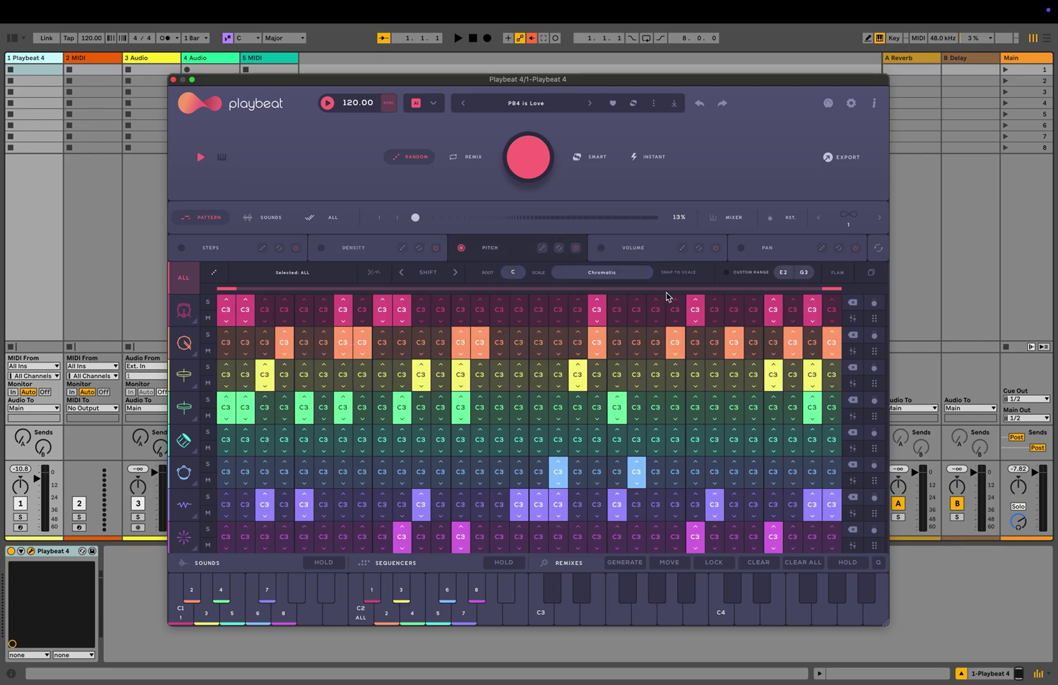
click(878, 252)
click(878, 250)
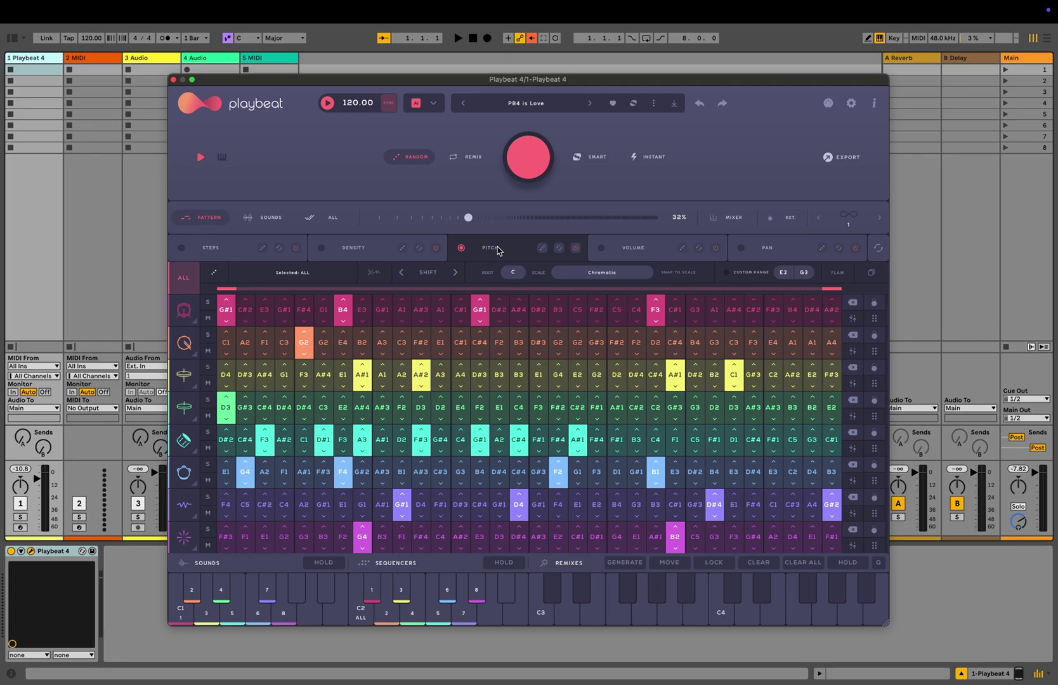
Step: Set the pitch scale to C Major and re-randomize the step pitches
click(542, 249)
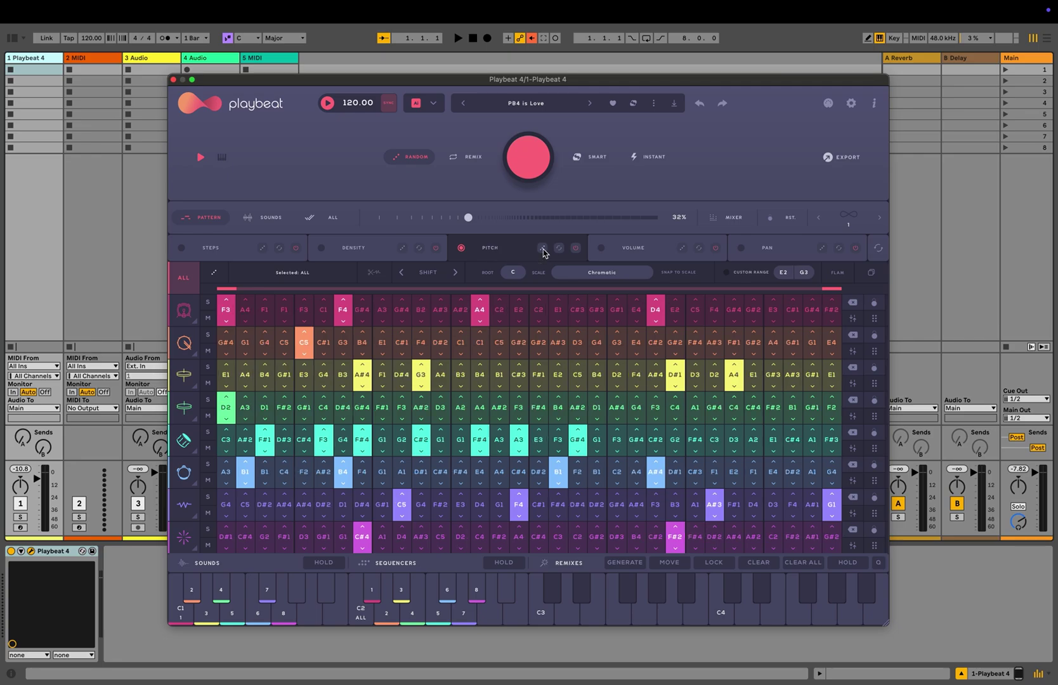
click(515, 273)
click(518, 277)
click(574, 276)
click(382, 313)
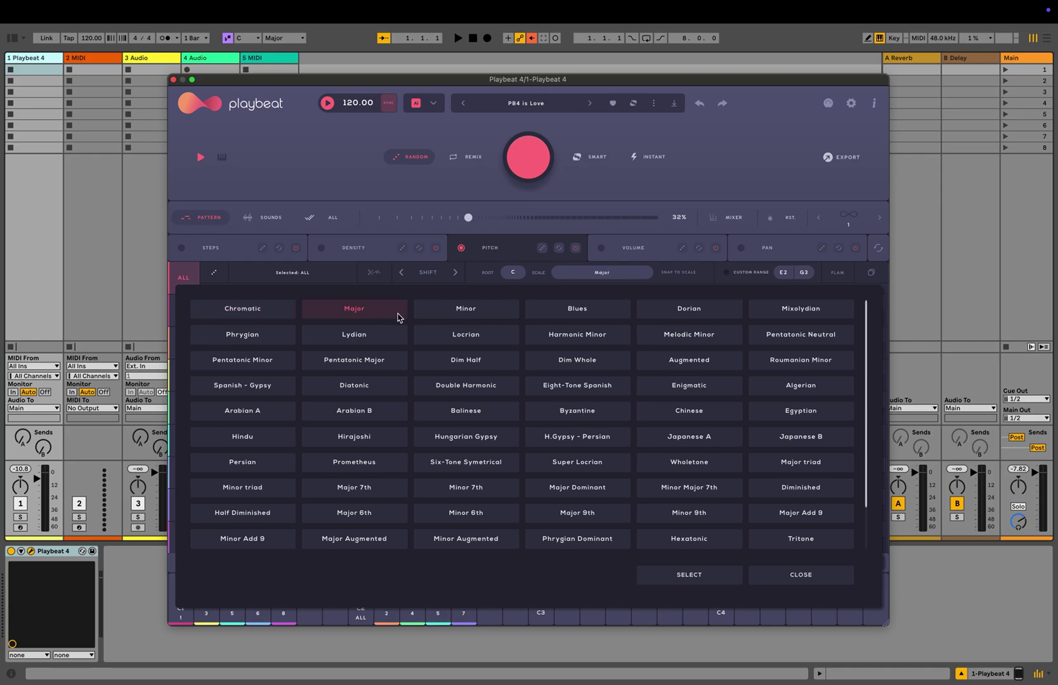
click(671, 574)
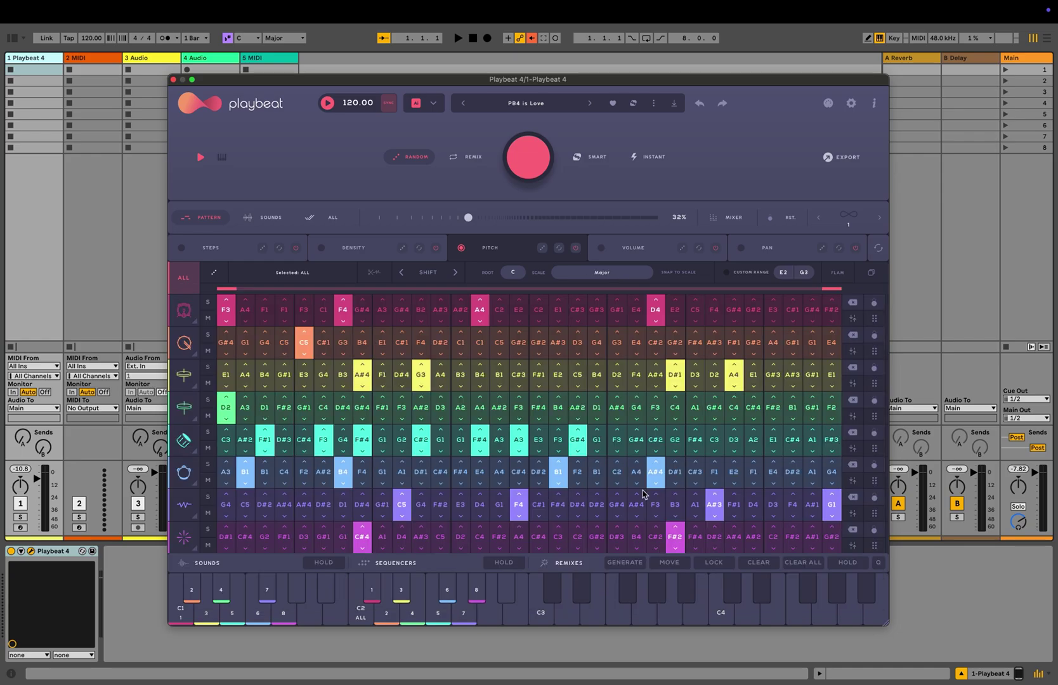
click(553, 248)
Step: Set the amount to 64% and the range low to B0, re-randomize pitches, and set volumes to 100
drag(467, 217, 557, 218)
click(543, 248)
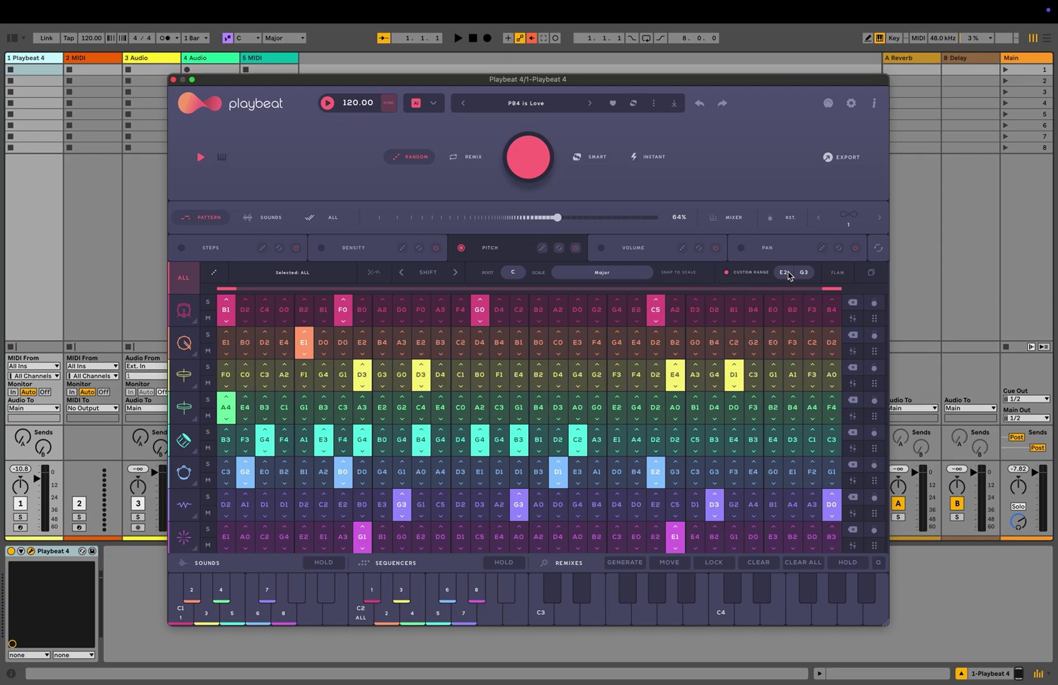
drag(785, 276, 784, 284)
click(542, 248)
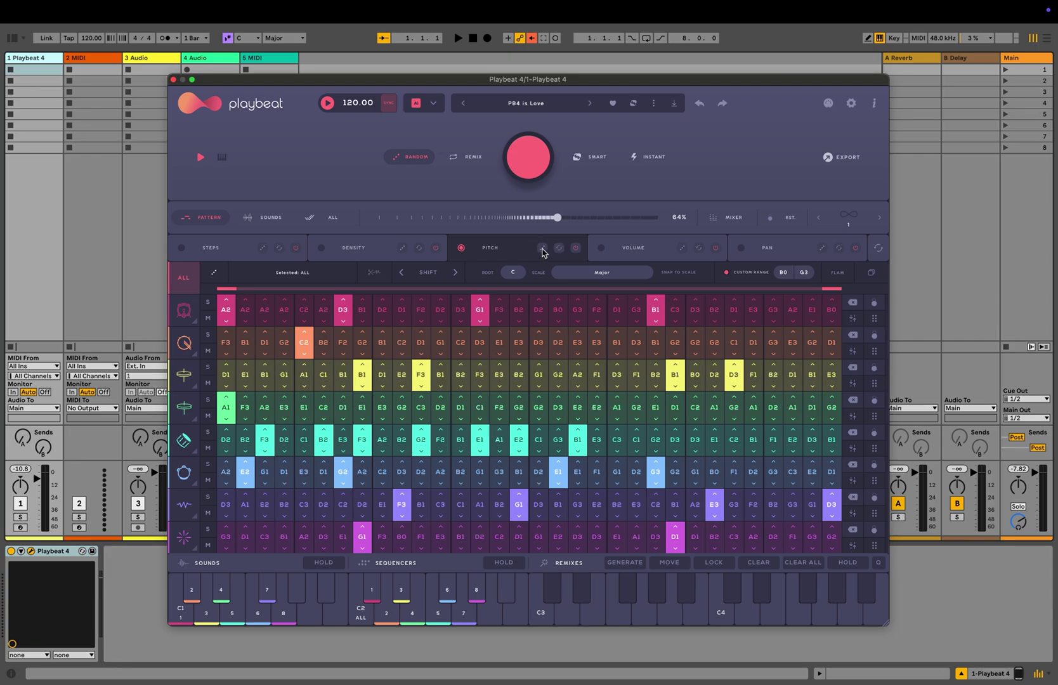
click(542, 247)
click(542, 248)
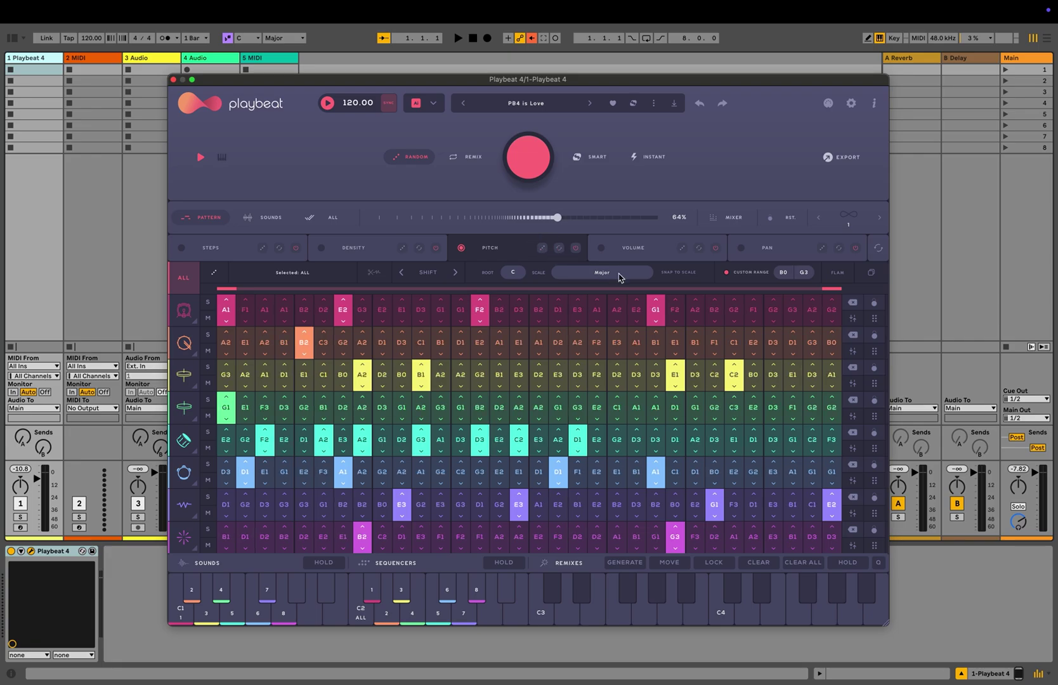
click(653, 250)
click(744, 272)
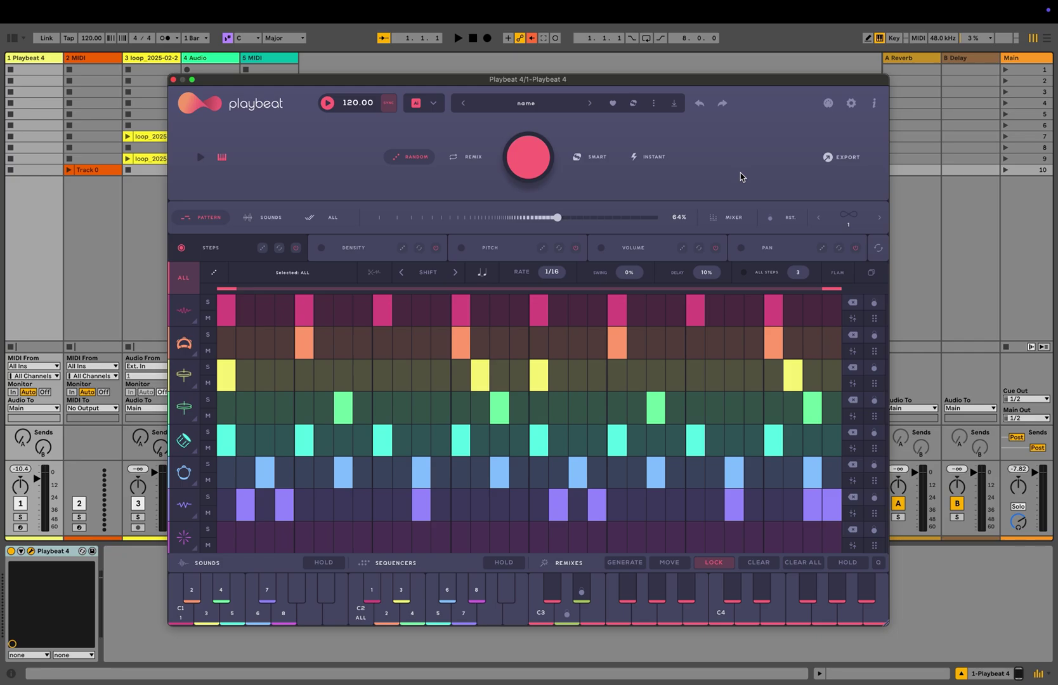
Step: Turn on pattern looping and raise the loop count to 4
click(850, 219)
click(879, 219)
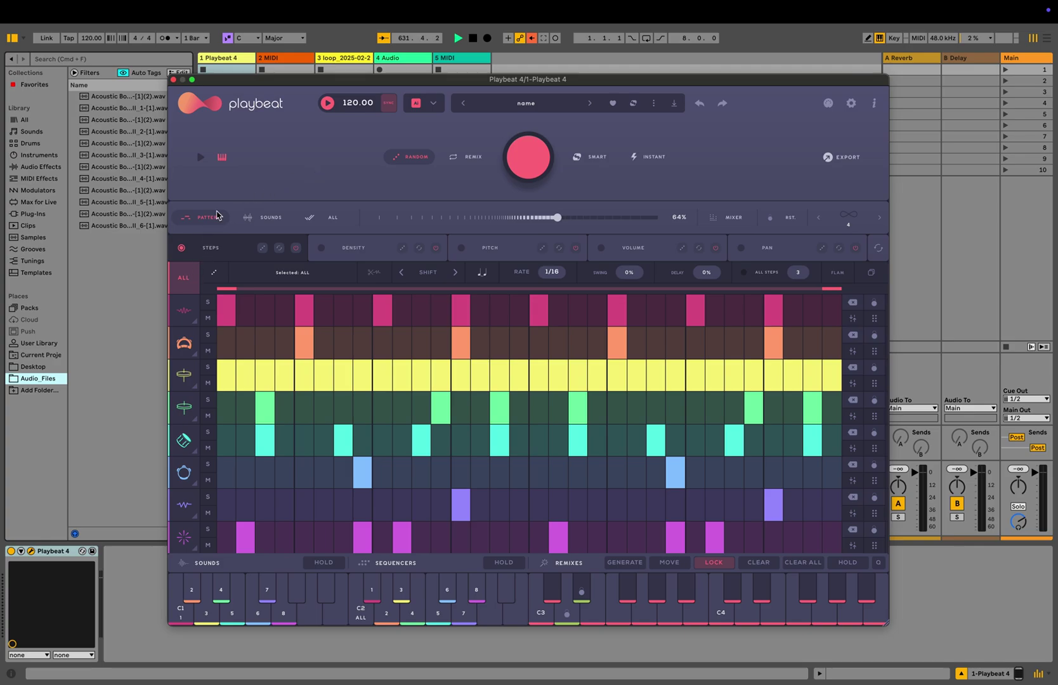
Step: Load Acoustic Bow Pad samples from Audio_Files into slots 4, 3 and 5
drag(114, 97, 244, 346)
click(184, 343)
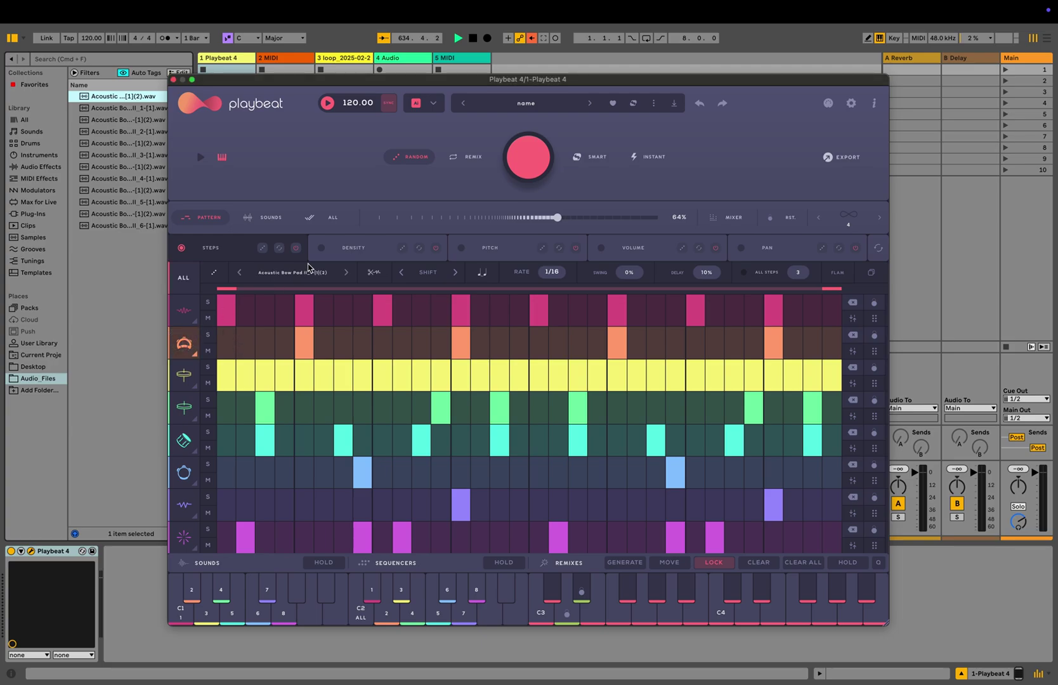
click(526, 105)
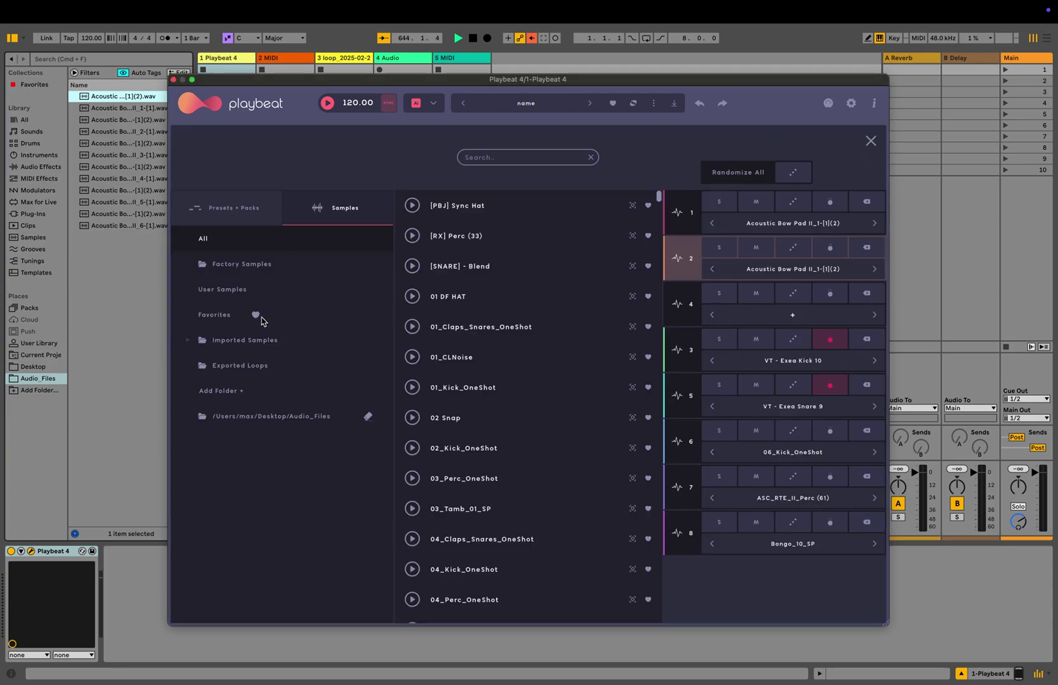
click(260, 417)
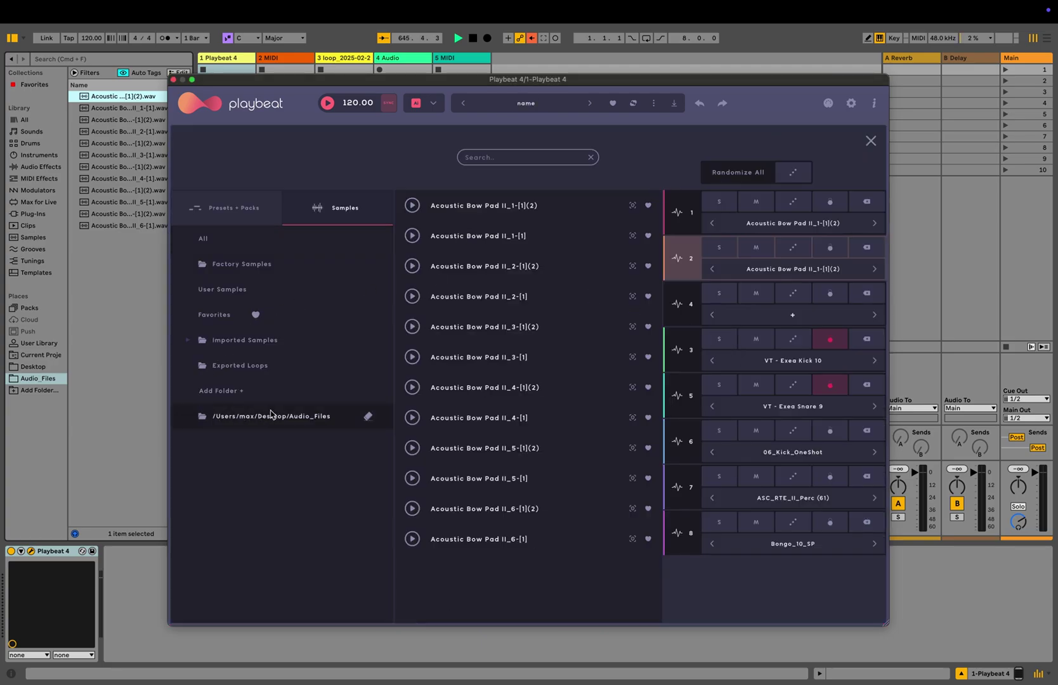
drag(514, 266, 720, 316)
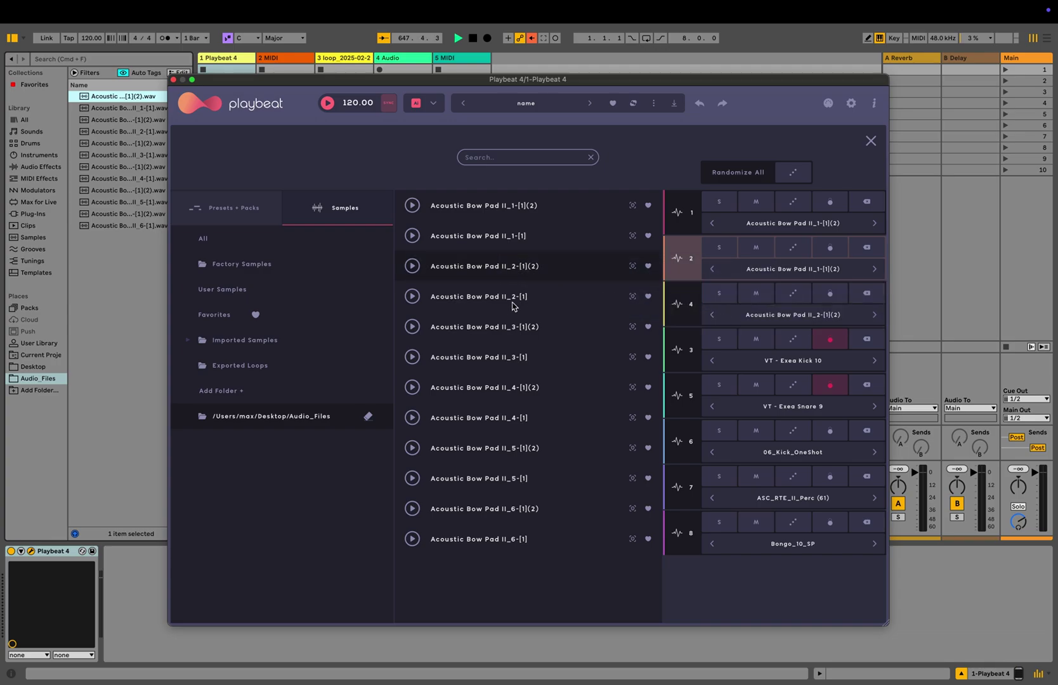
drag(514, 302, 734, 347)
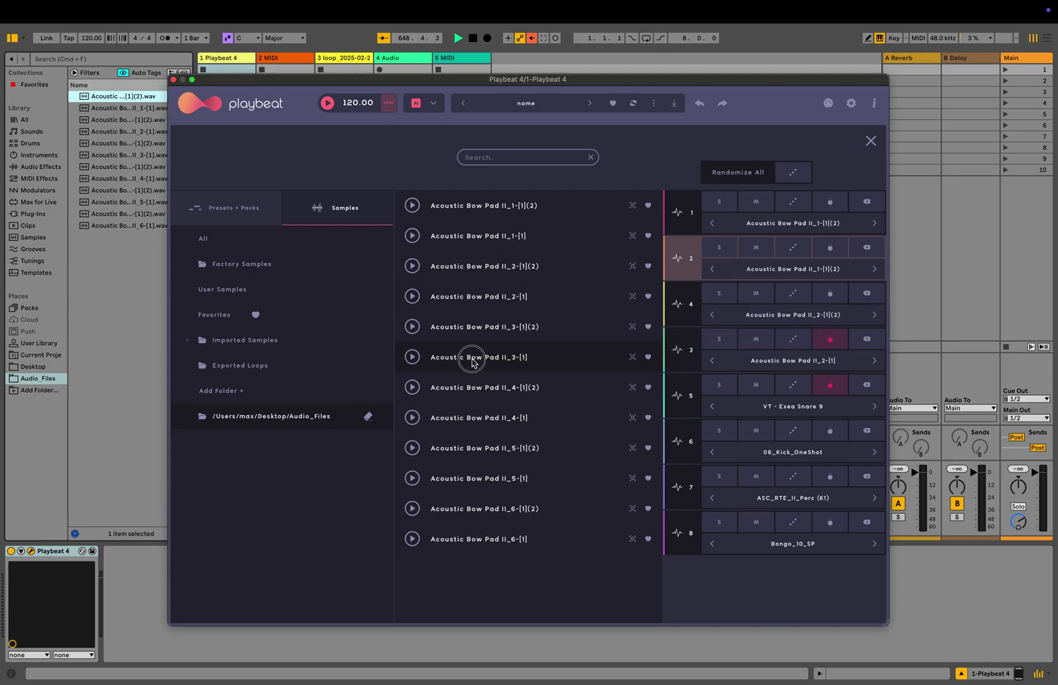
drag(473, 359, 747, 400)
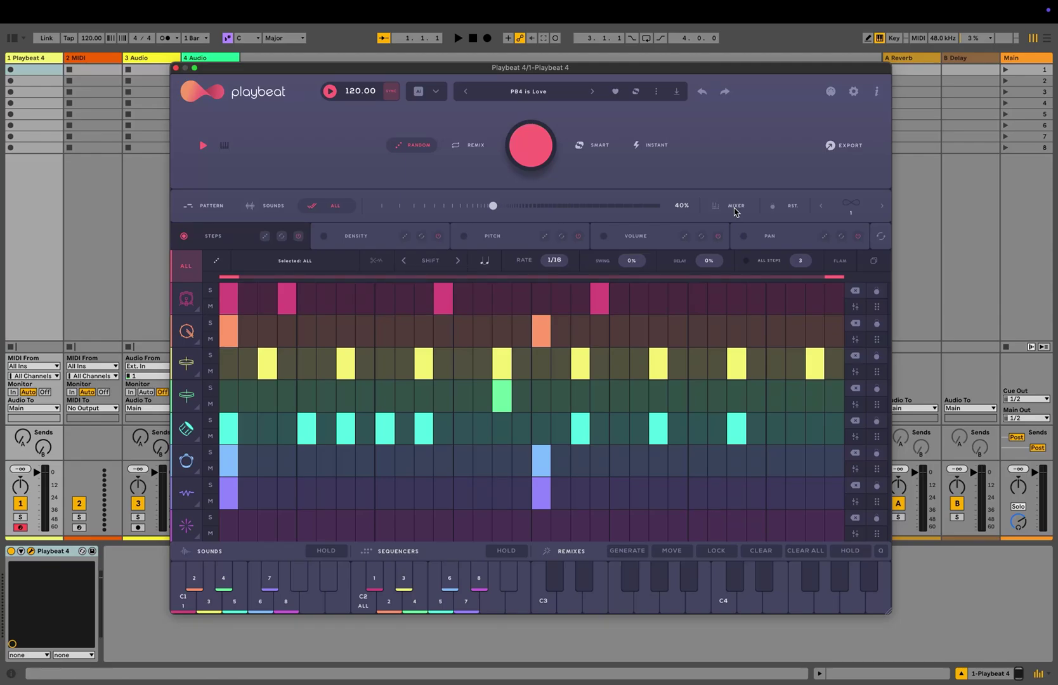
Step: In the mixer, solo and mute channel 1, adjust its C control, then reset the mixer
click(733, 206)
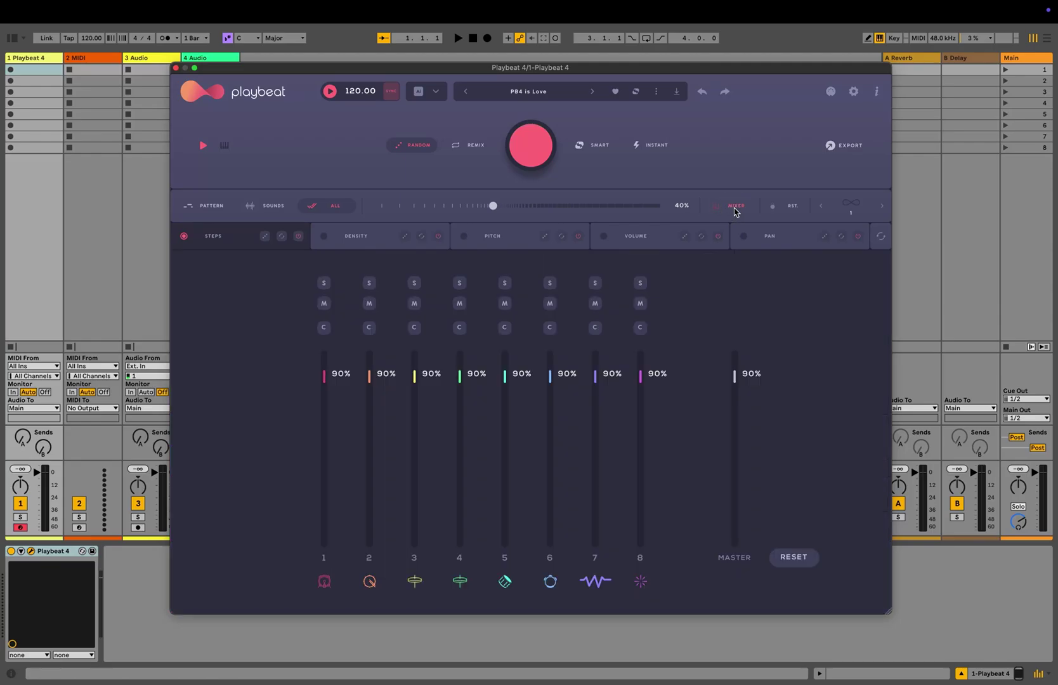
click(324, 284)
click(325, 304)
mouse_move(323, 327)
mouse_down()
mouse_move(324, 345)
mouse_move(332, 311)
mouse_up()
click(795, 558)
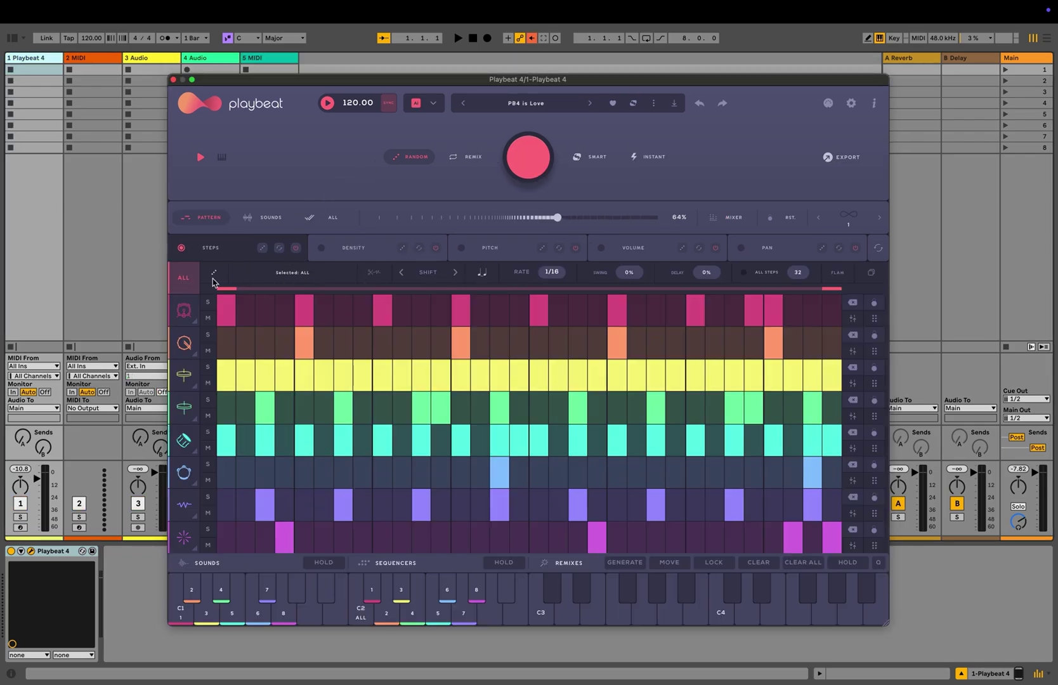
click(179, 314)
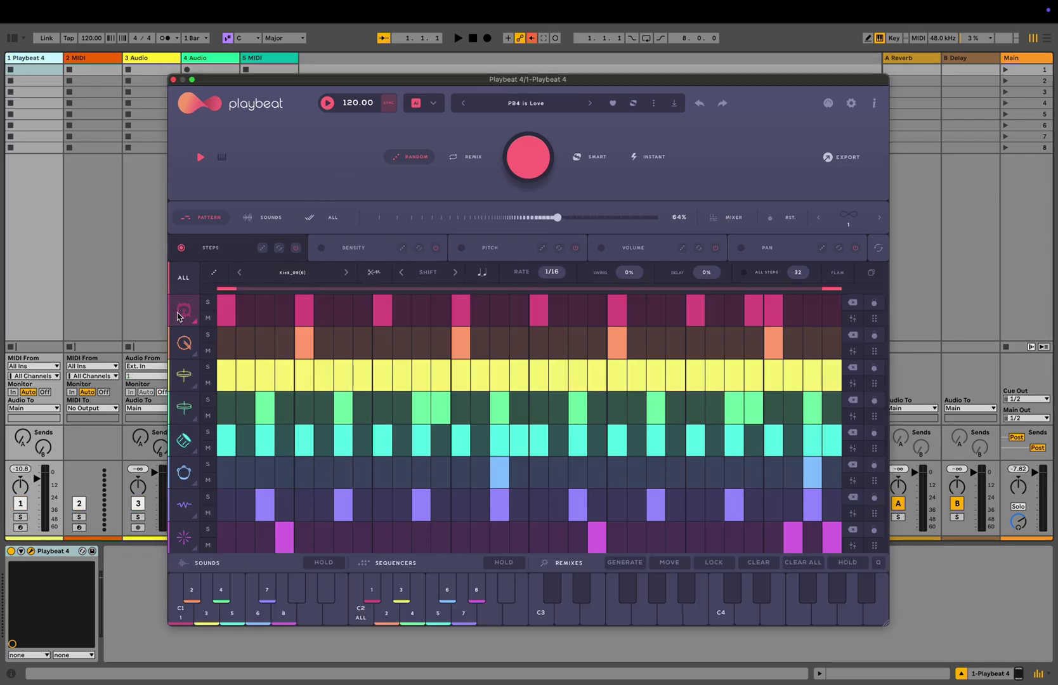
Step: Randomize track 1's sound until it is 39_MicroClap_01_762
click(215, 275)
click(216, 274)
click(215, 274)
click(347, 274)
click(239, 274)
Step: Trim the clap sample's start and give it a 77% fade out in the sample editor
click(374, 273)
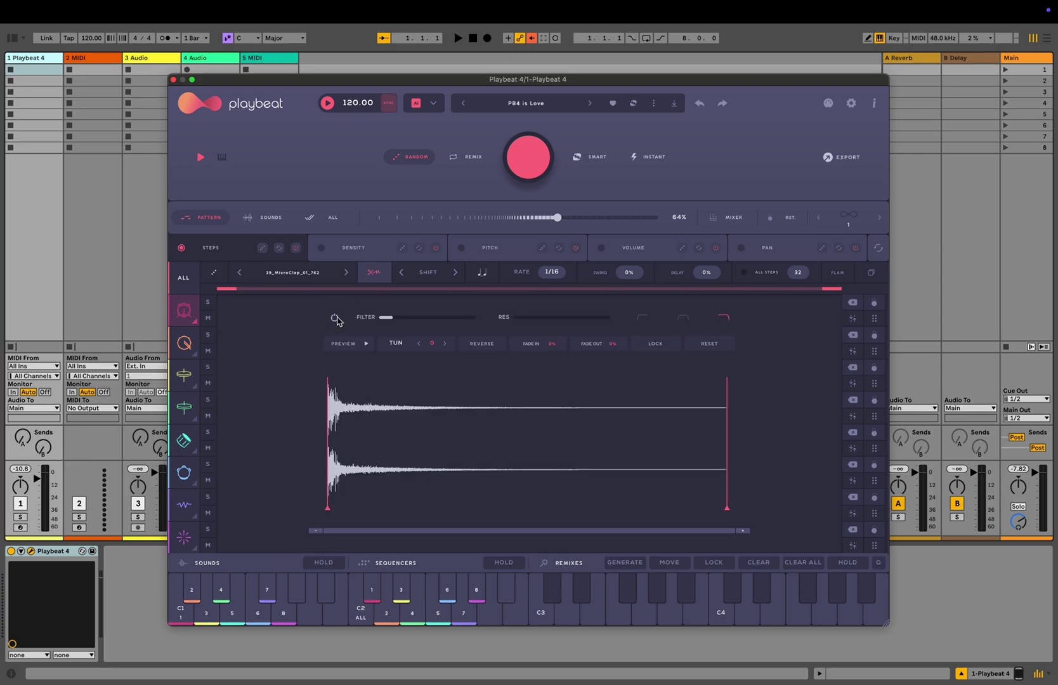
click(444, 345)
drag(328, 509, 369, 509)
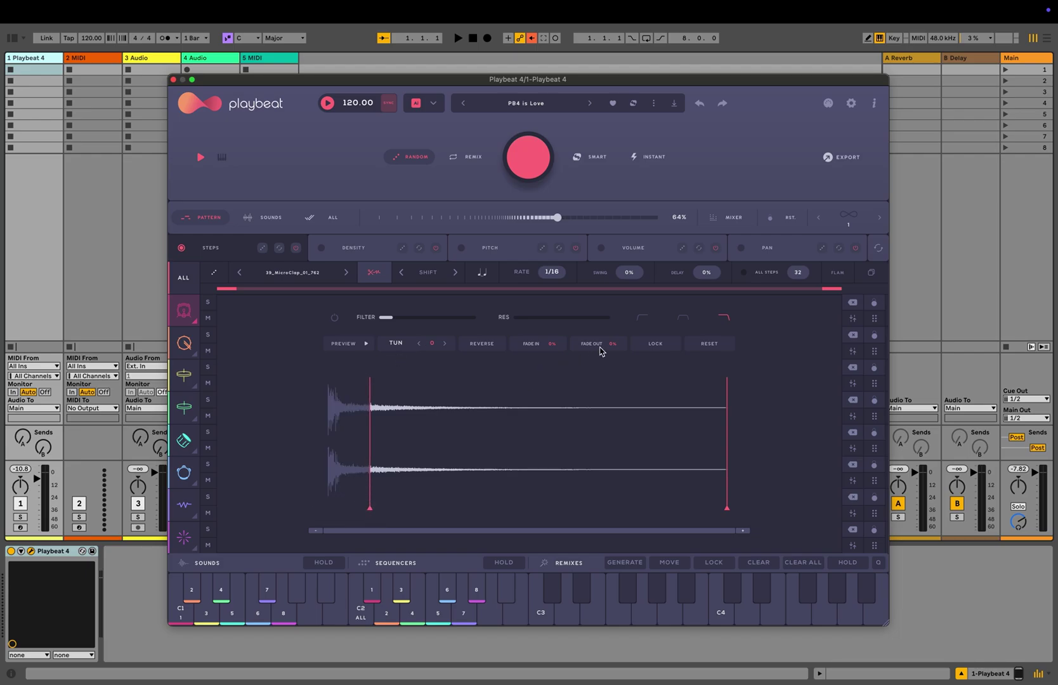
drag(600, 350, 620, 337)
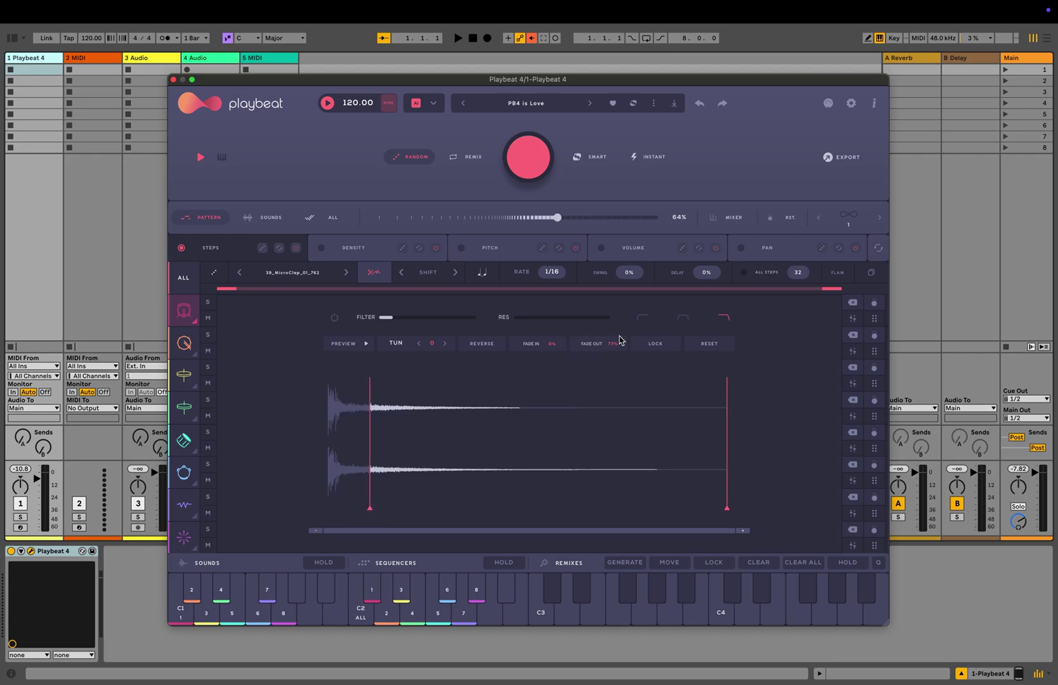
click(369, 281)
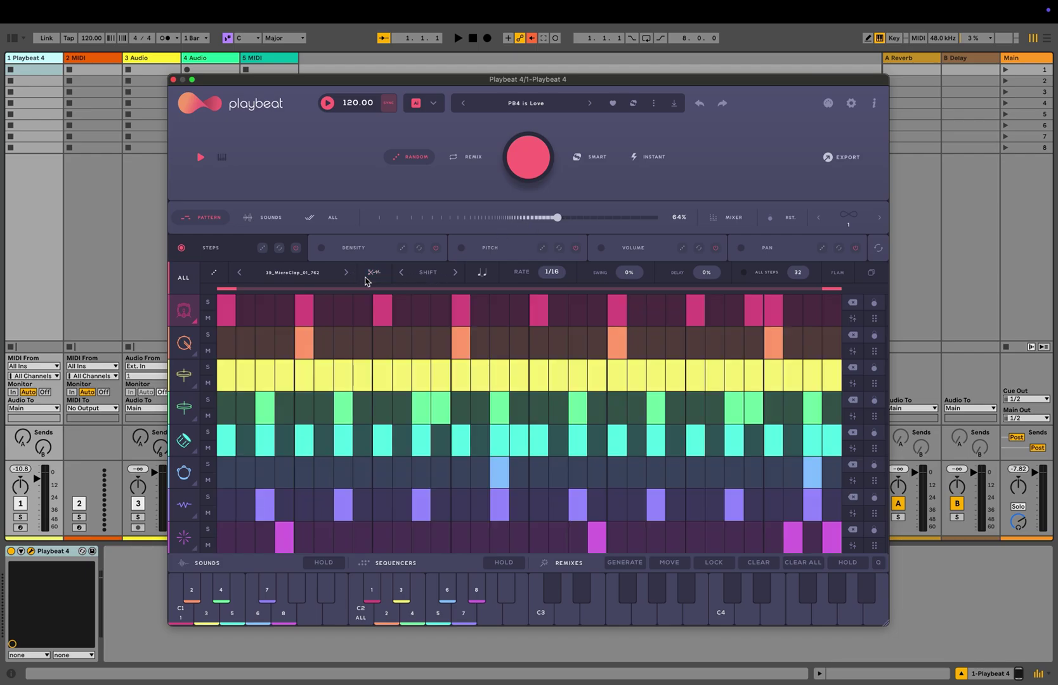
Step: Shift the clap lane's hits four steps later
click(457, 279)
click(457, 279)
click(457, 279)
click(458, 279)
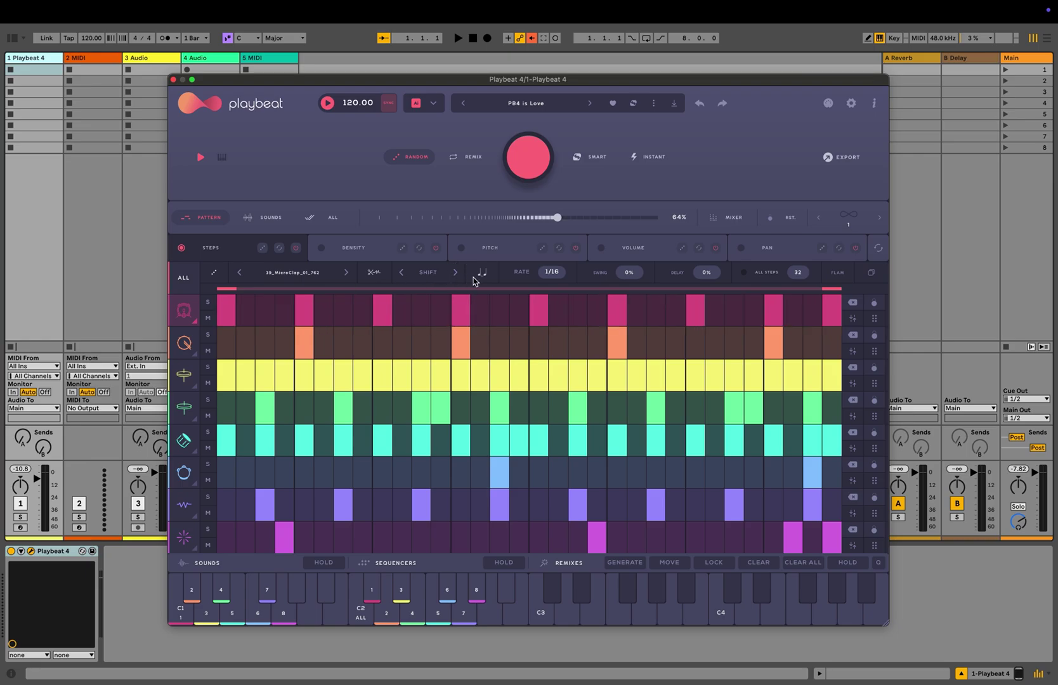
Step: Try note-length editing on a clap step, then turn it off again
click(482, 272)
click(480, 310)
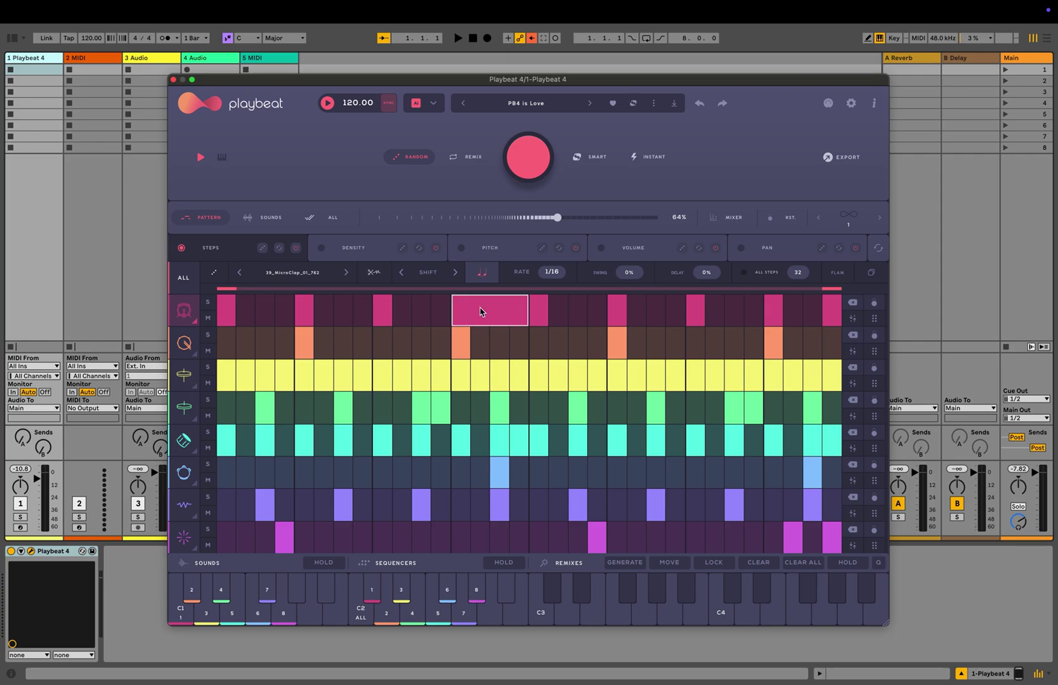
scroll(480, 311, up, 2)
scroll(480, 310, down, 3)
scroll(480, 312, up, 3)
scroll(480, 311, down, 3)
scroll(480, 311, up, 3)
scroll(480, 312, down, 3)
click(485, 280)
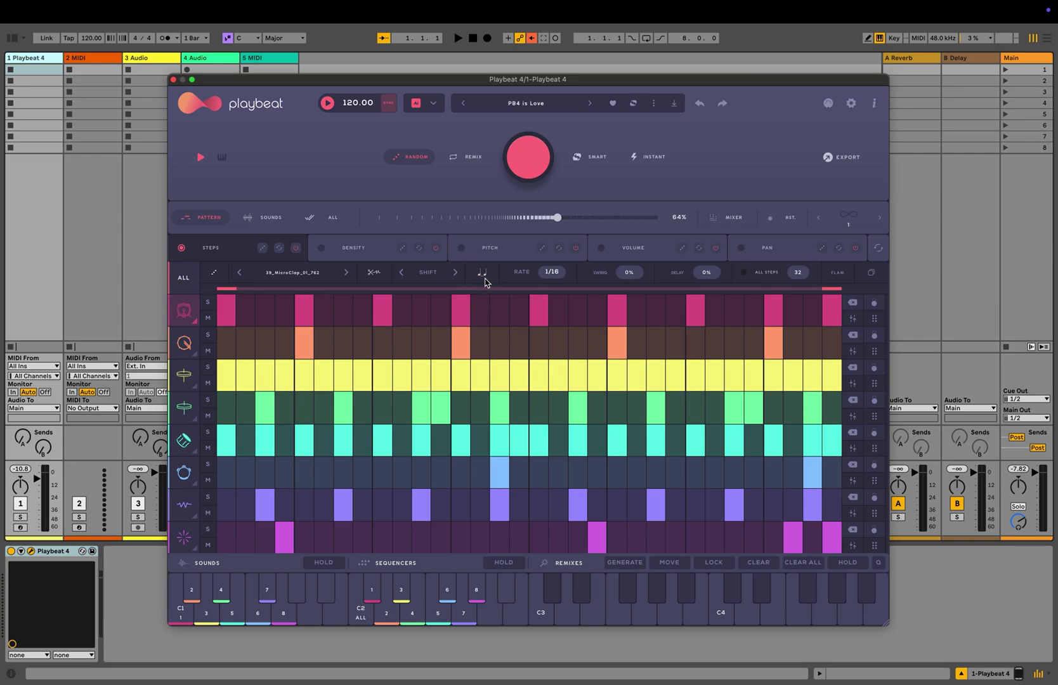
Step: Keep the step rate at 1/16
click(548, 278)
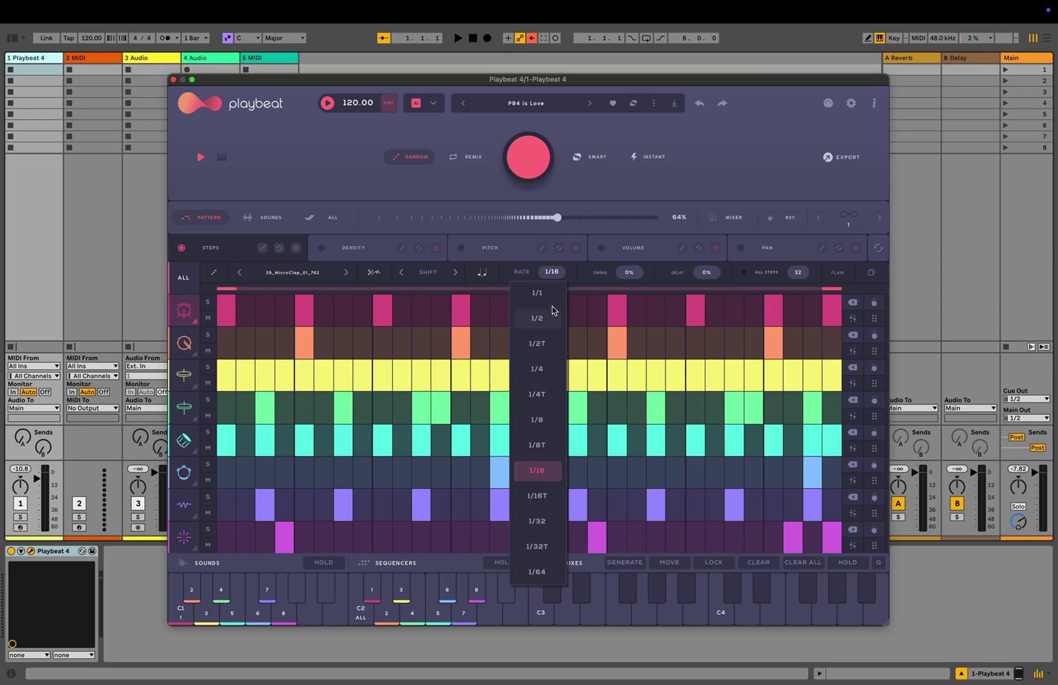
click(555, 275)
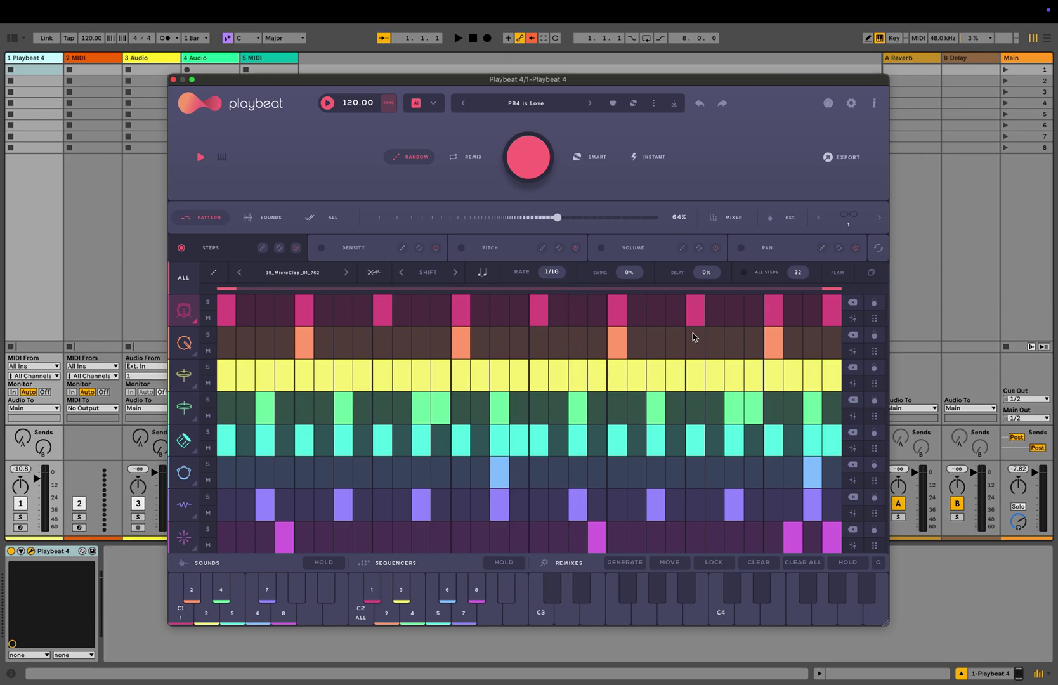
click(185, 344)
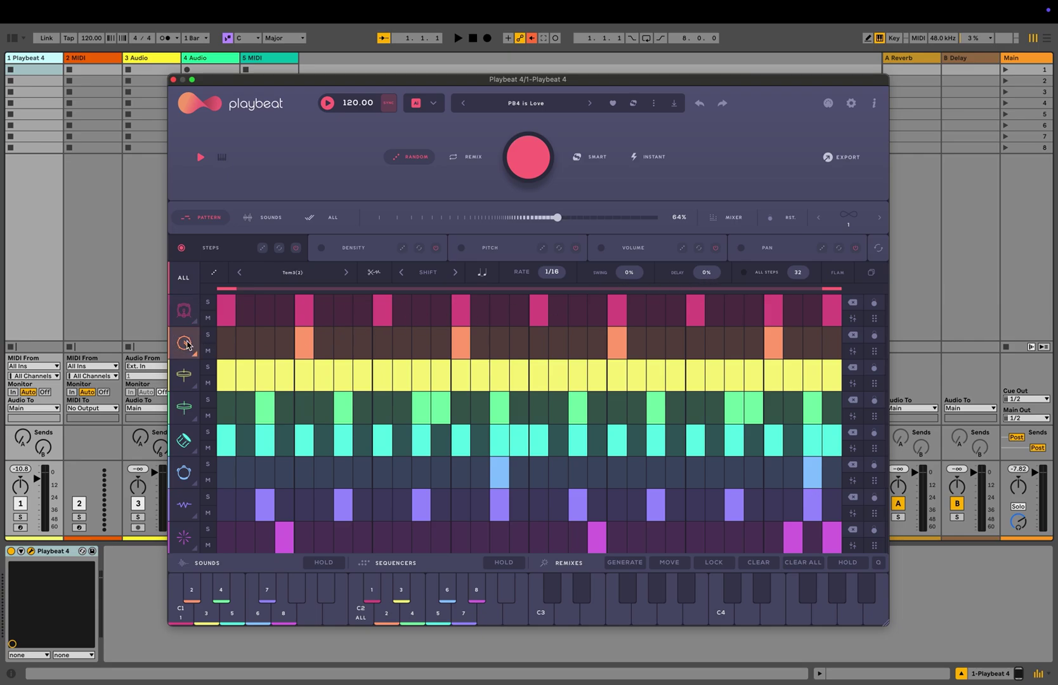
Step: Set the tom track's delay to 11% and give three tom hits flams of 45, 30 and 16
click(710, 274)
drag(711, 277, 711, 272)
click(834, 274)
click(774, 354)
drag(774, 353, 775, 348)
drag(463, 360, 464, 348)
drag(309, 361, 308, 359)
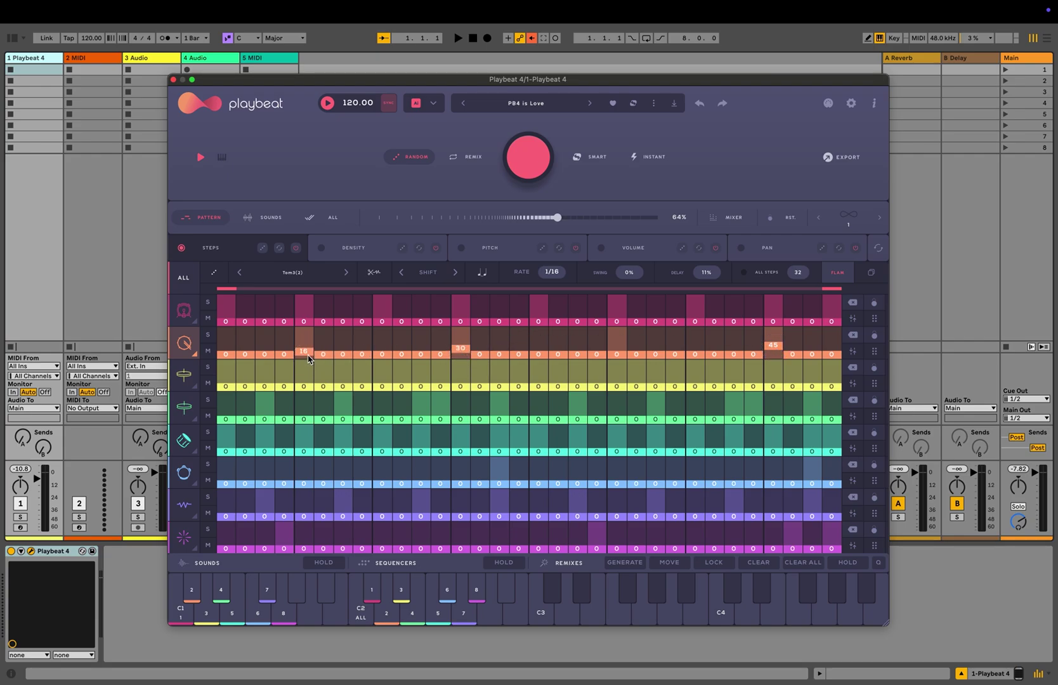
click(836, 274)
click(870, 272)
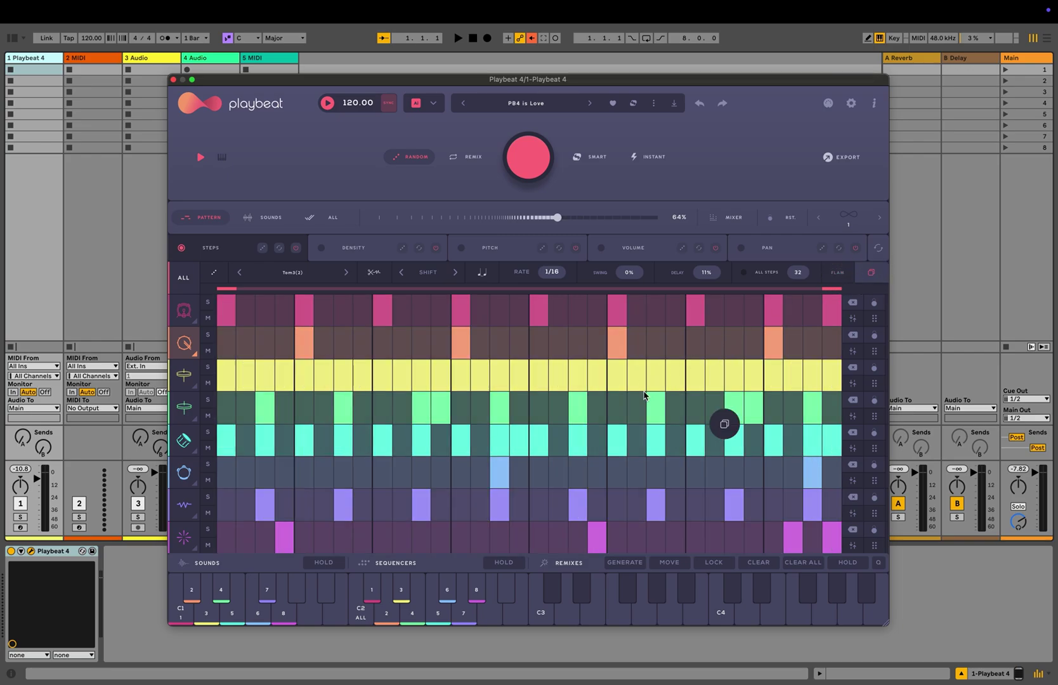
Step: Clear all steps from track 1 and swap the patterns of tracks 3 and 4
click(870, 273)
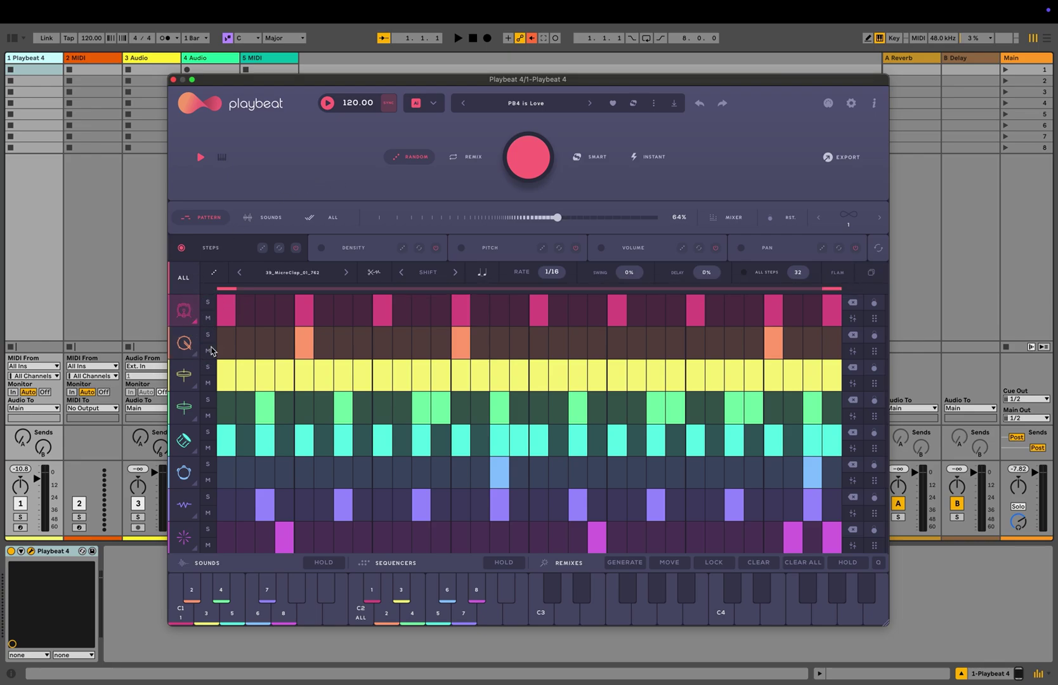
mouse_move(834, 289)
mouse_down()
mouse_move(592, 284)
mouse_move(782, 298)
mouse_move(840, 290)
mouse_up()
click(853, 303)
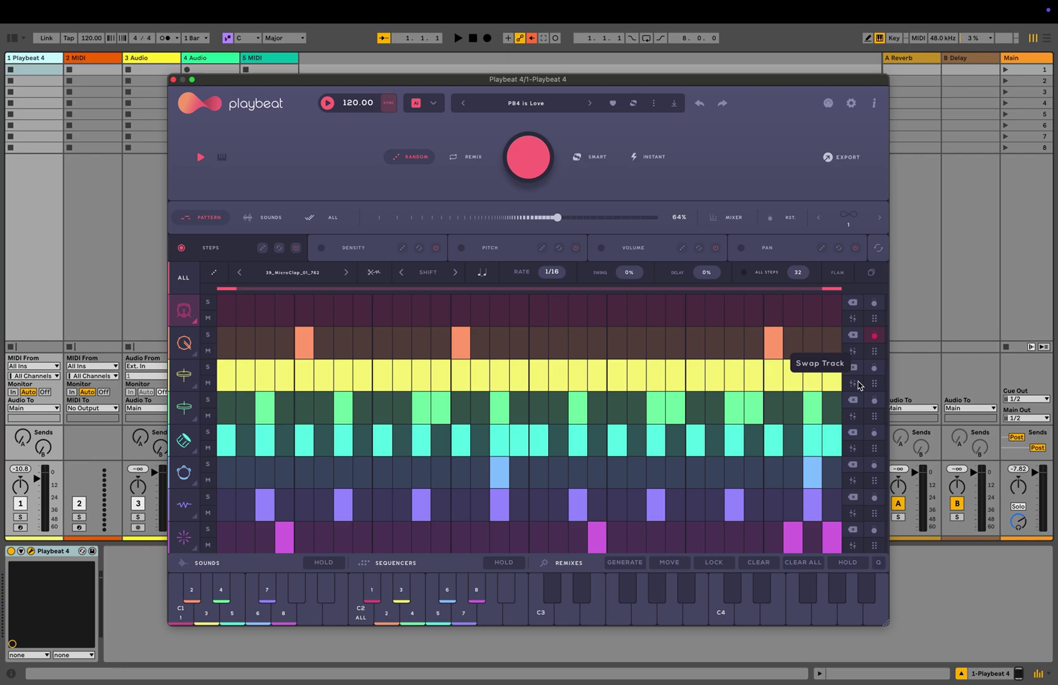
drag(852, 383, 874, 448)
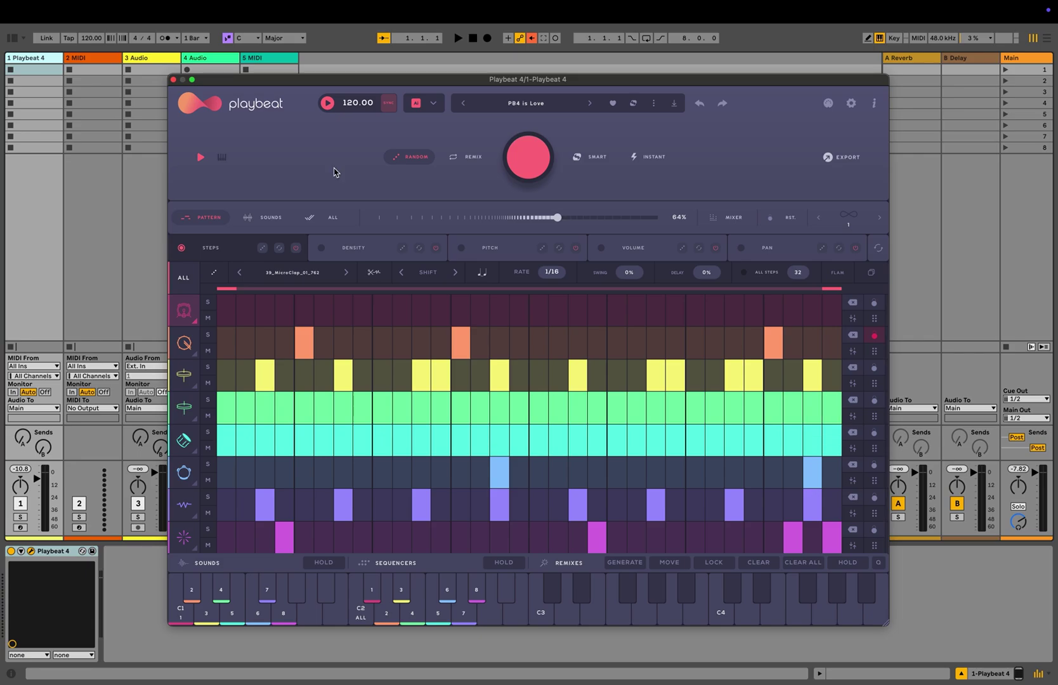
Step: Give track 1 the waveform icon and track 2 a new icon
click(194, 320)
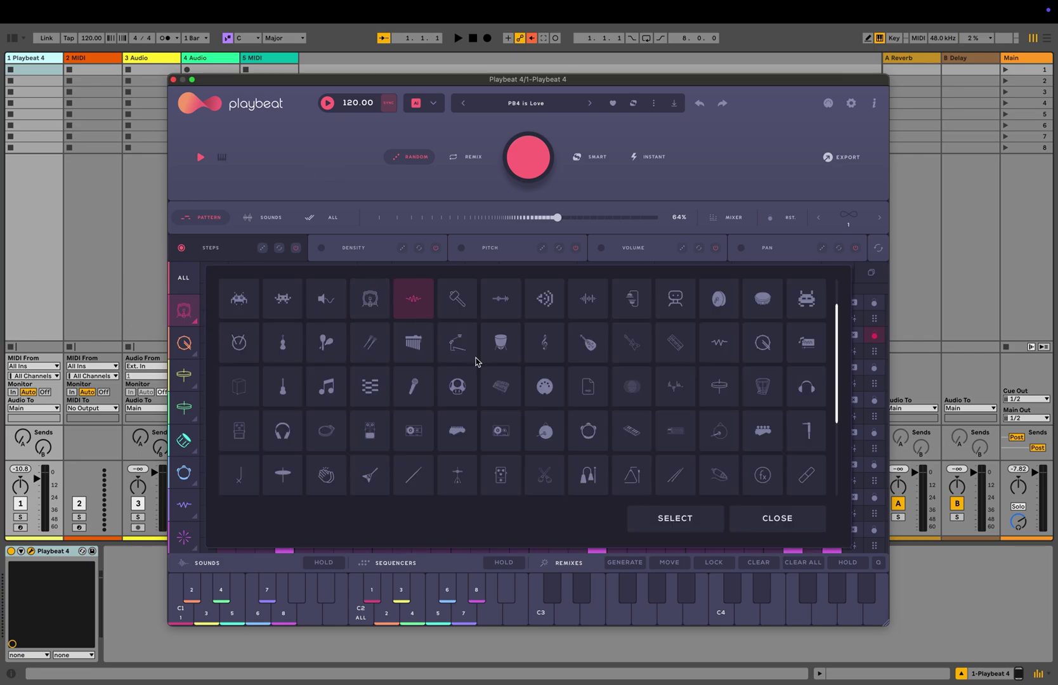
click(660, 515)
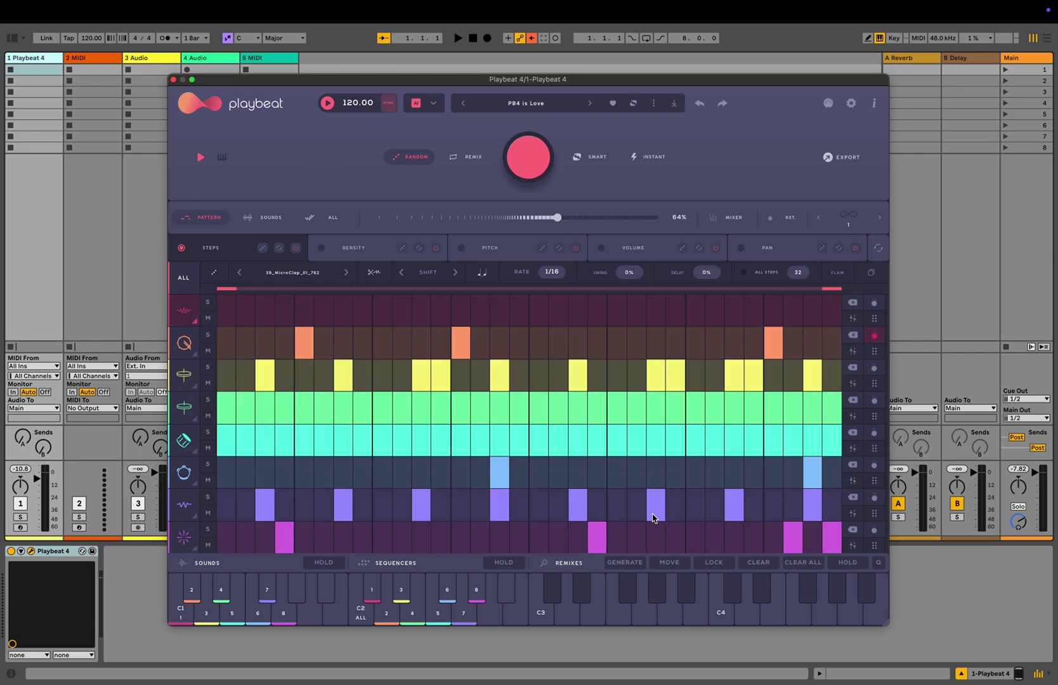
click(196, 355)
scroll(637, 411, down, 2)
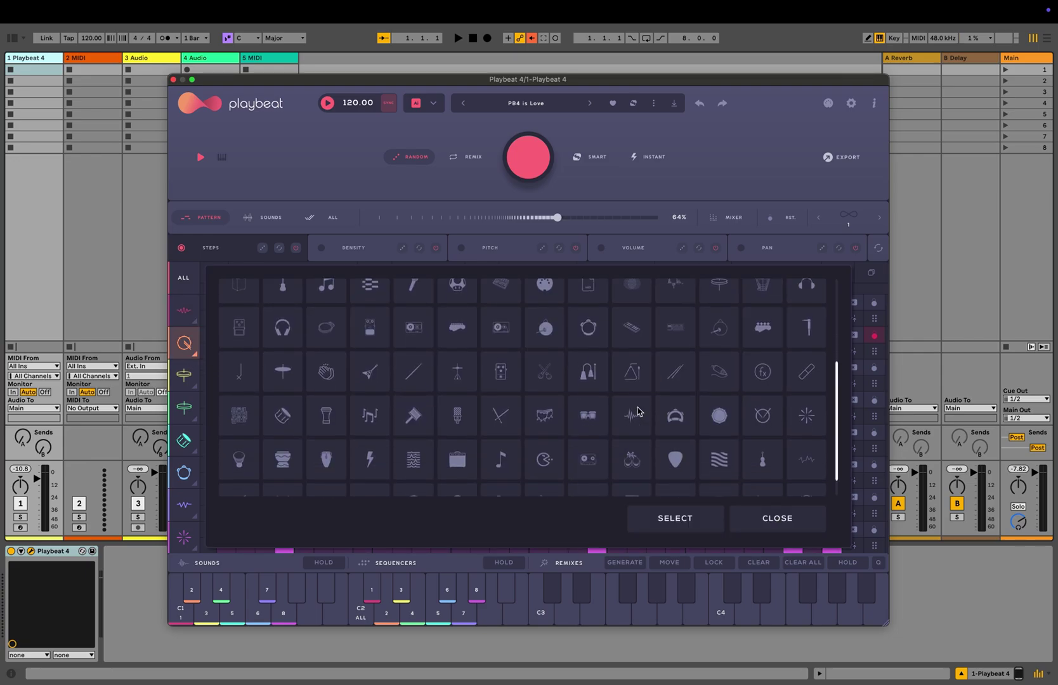
click(683, 425)
click(684, 514)
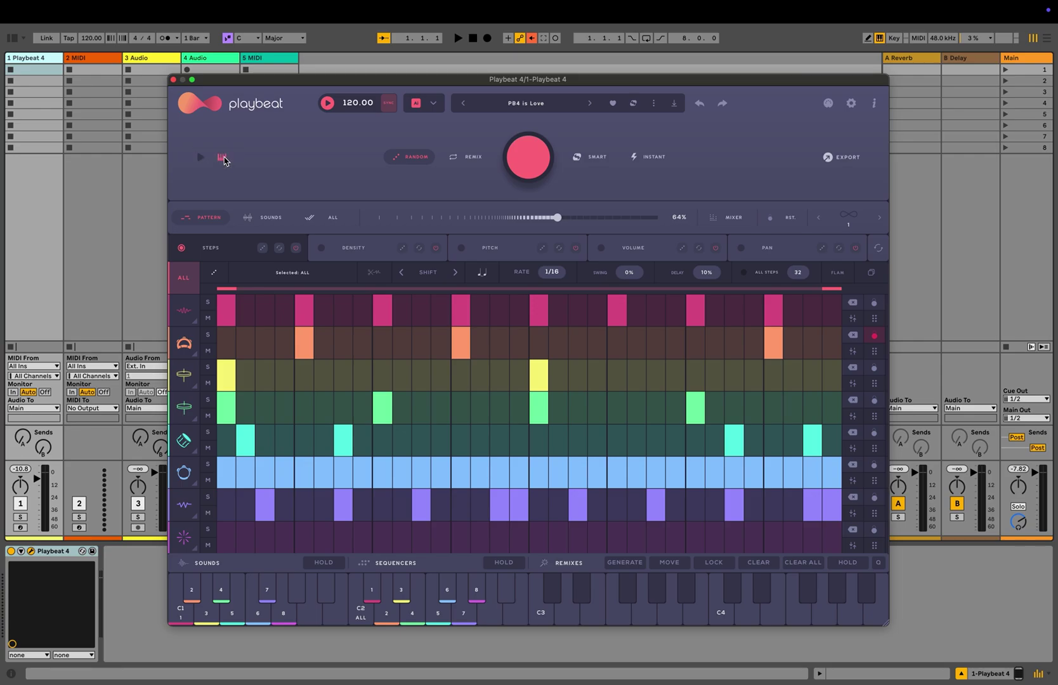
Step: Audition the pattern with the ALL key and tracks 2, 3, 5, 7 and 8 individually
click(361, 603)
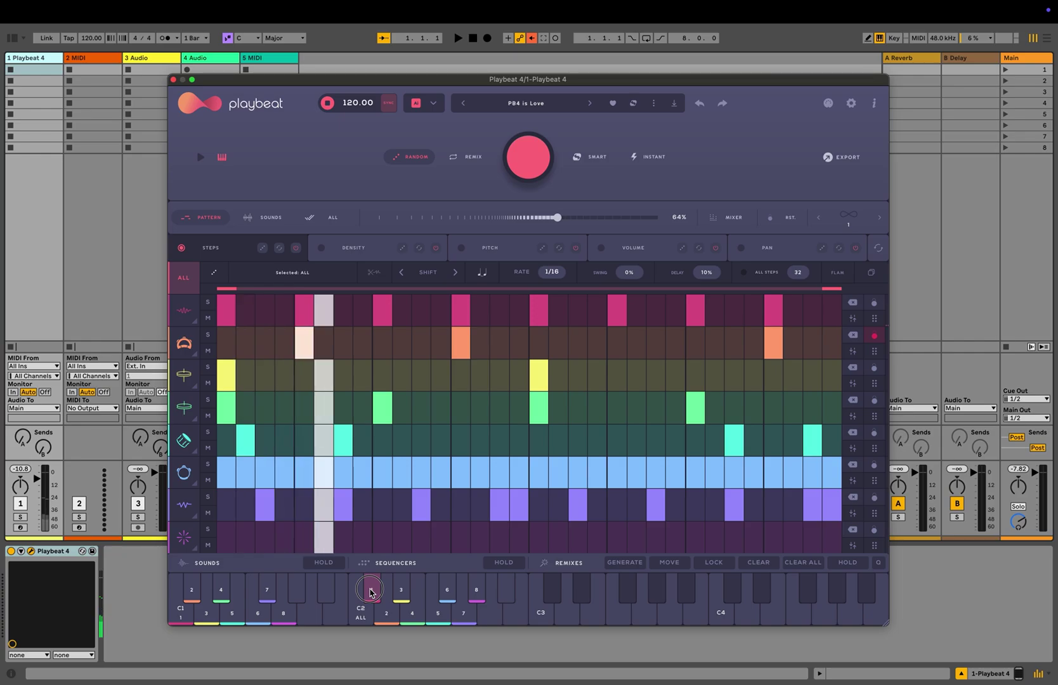
click(382, 614)
click(401, 593)
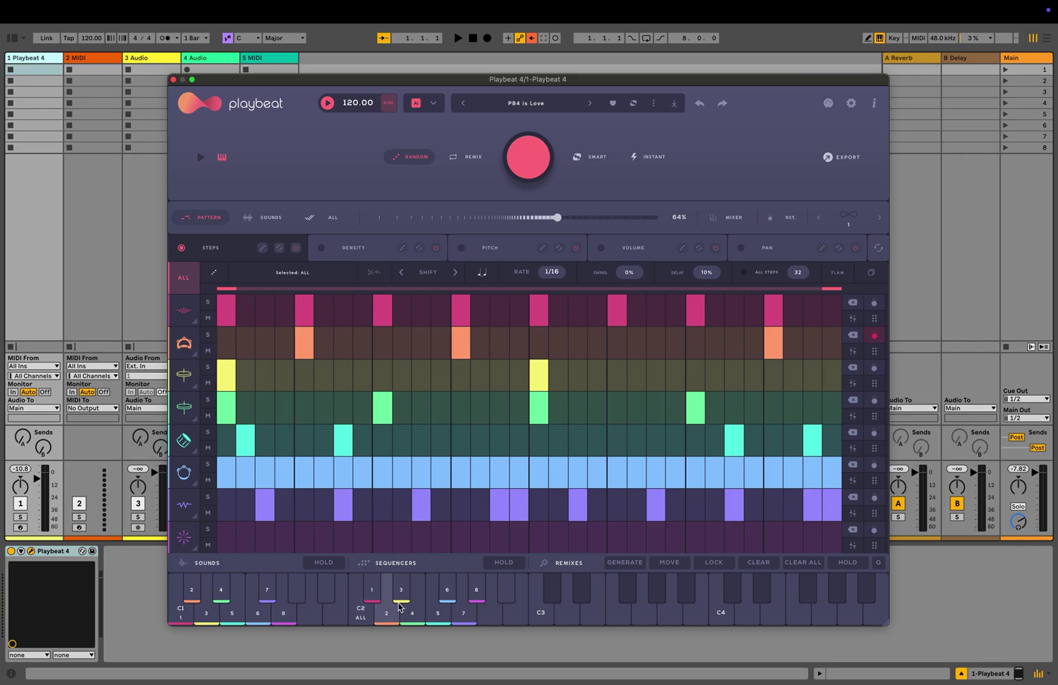
click(360, 614)
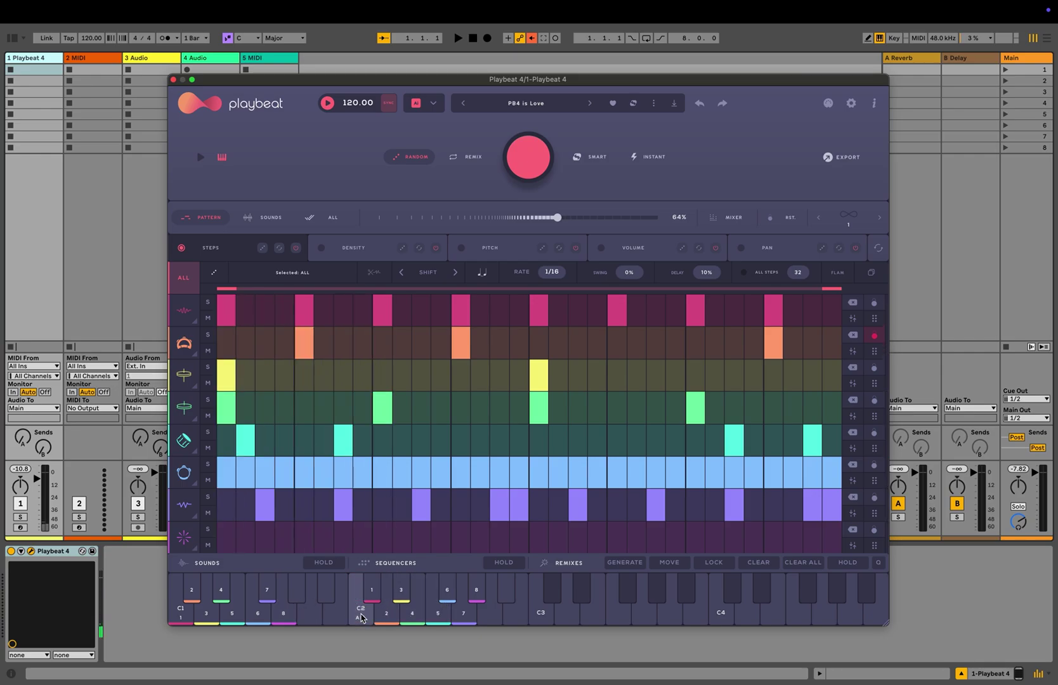
click(285, 616)
click(268, 594)
click(231, 609)
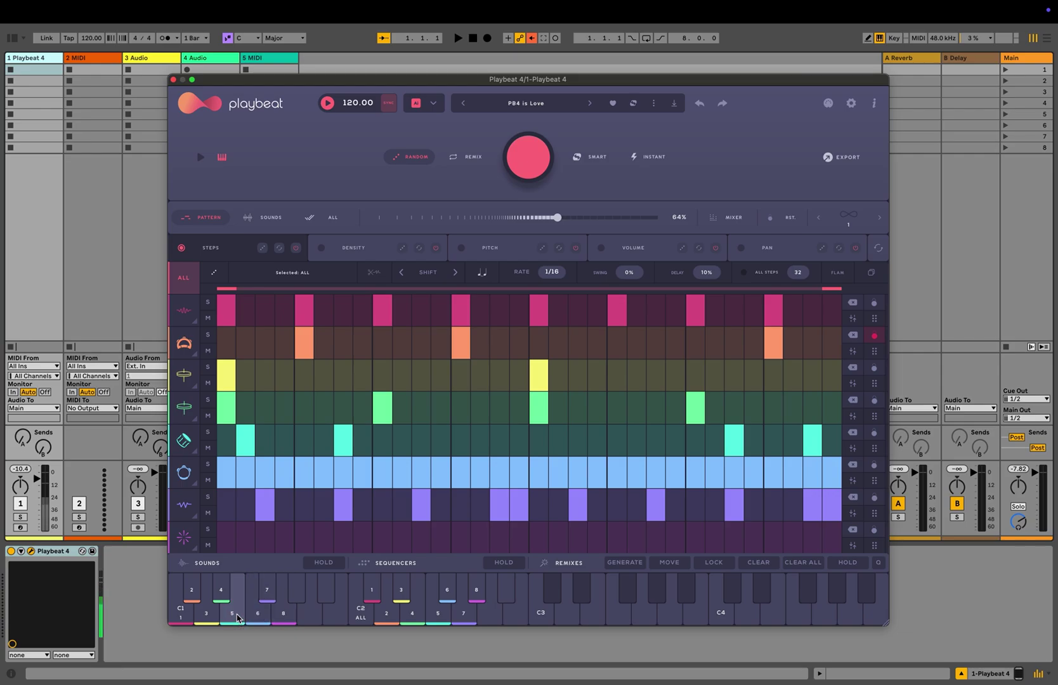
click(208, 609)
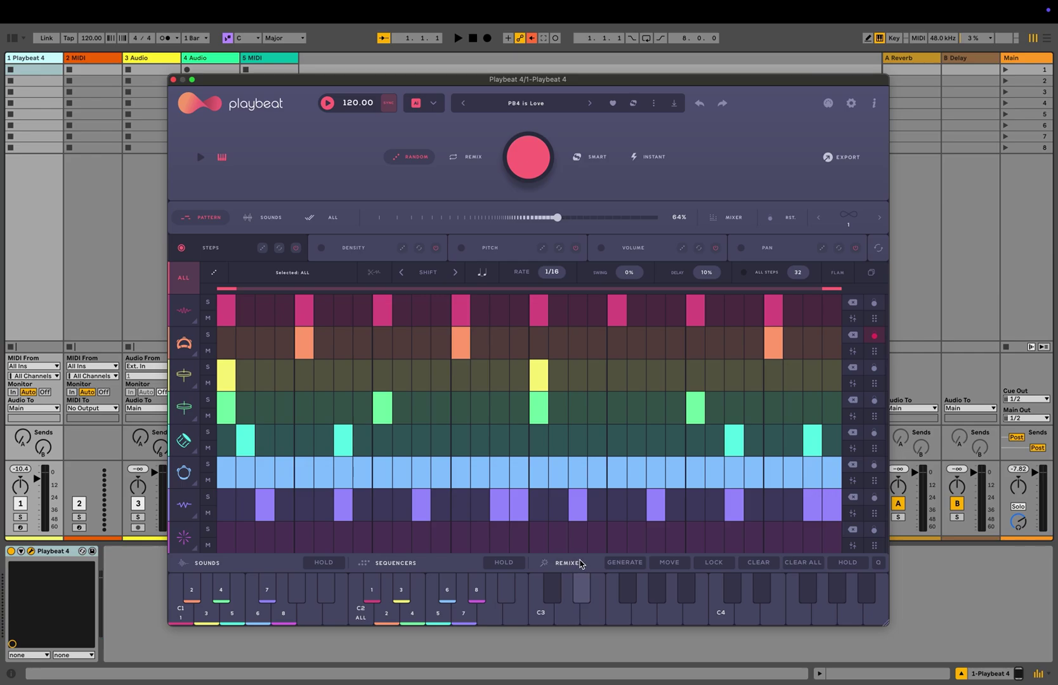
click(563, 439)
Step: Add steps to tracks 5 and 7, then generate remixes from C3 up and clear them
click(575, 440)
click(546, 609)
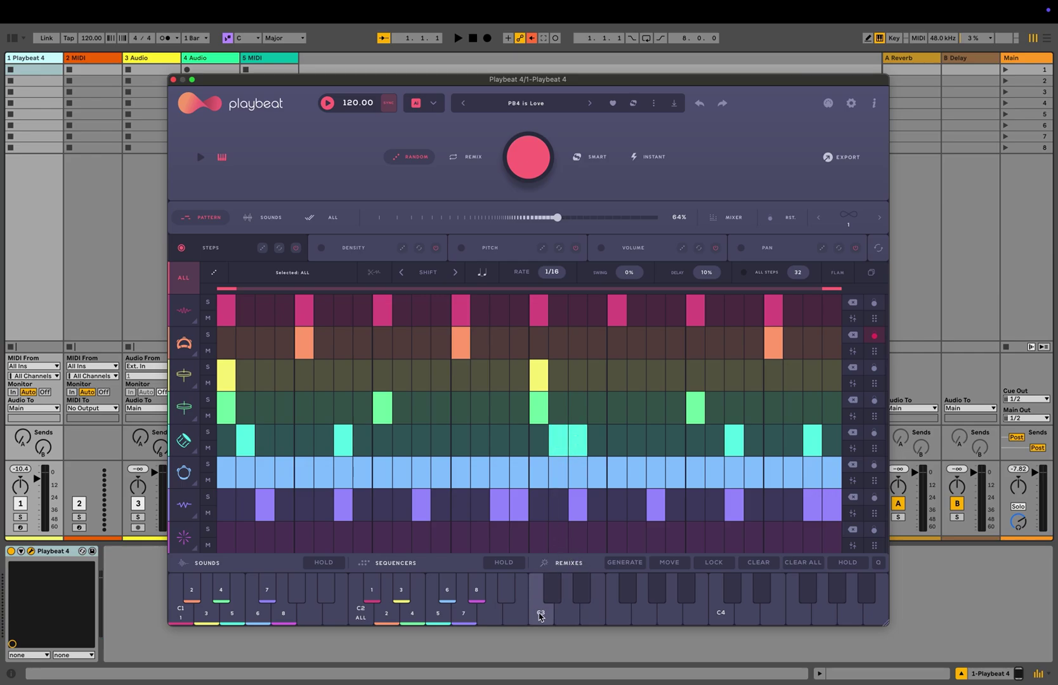
click(629, 508)
click(674, 513)
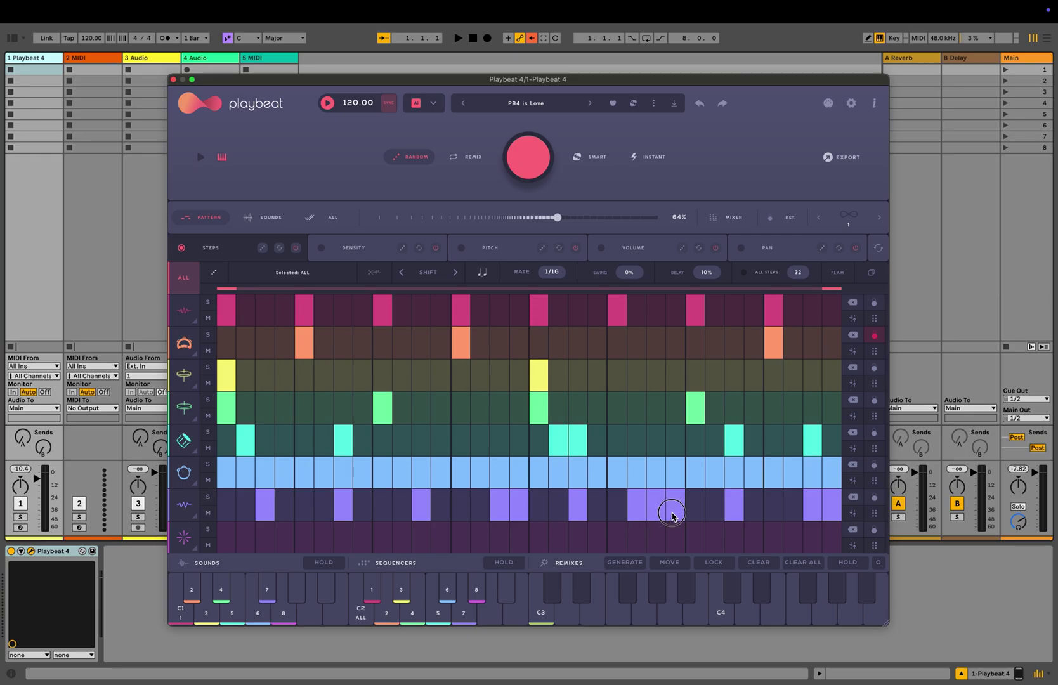
click(551, 588)
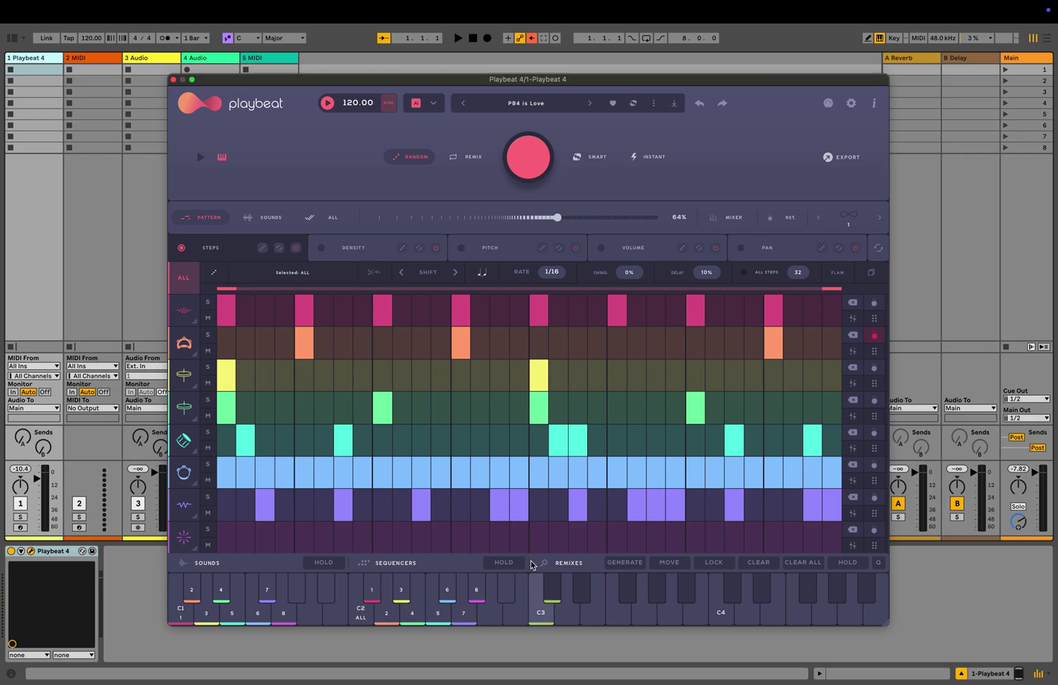
click(636, 562)
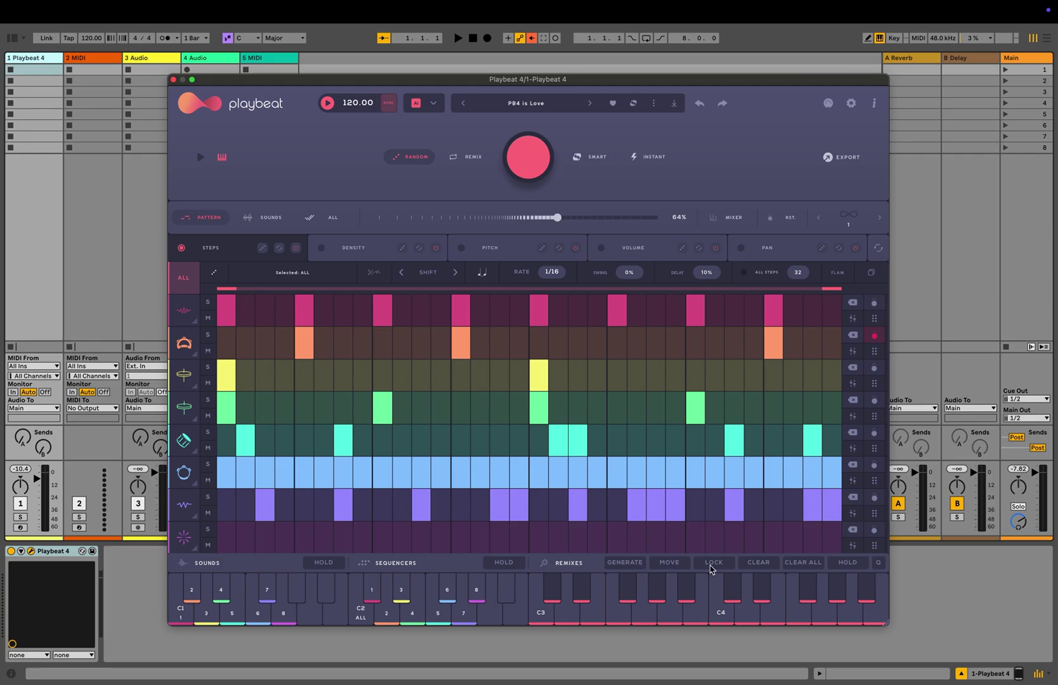
click(760, 563)
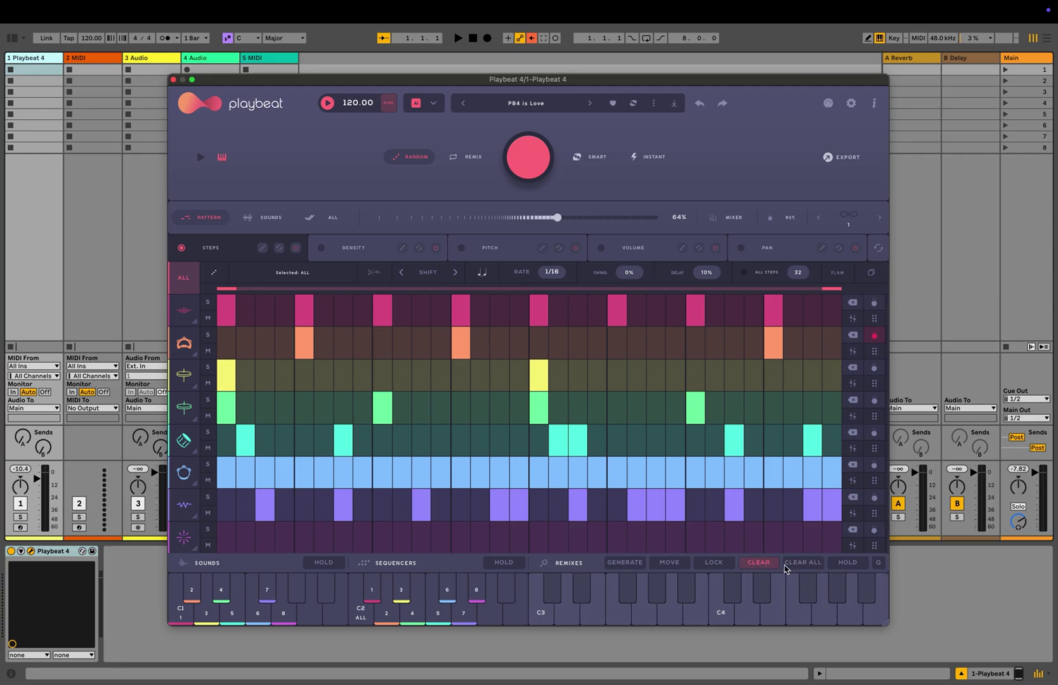
Step: Add three steps to the fifth row, lock remixes, regenerate them and switch to a remix
click(757, 449)
click(581, 589)
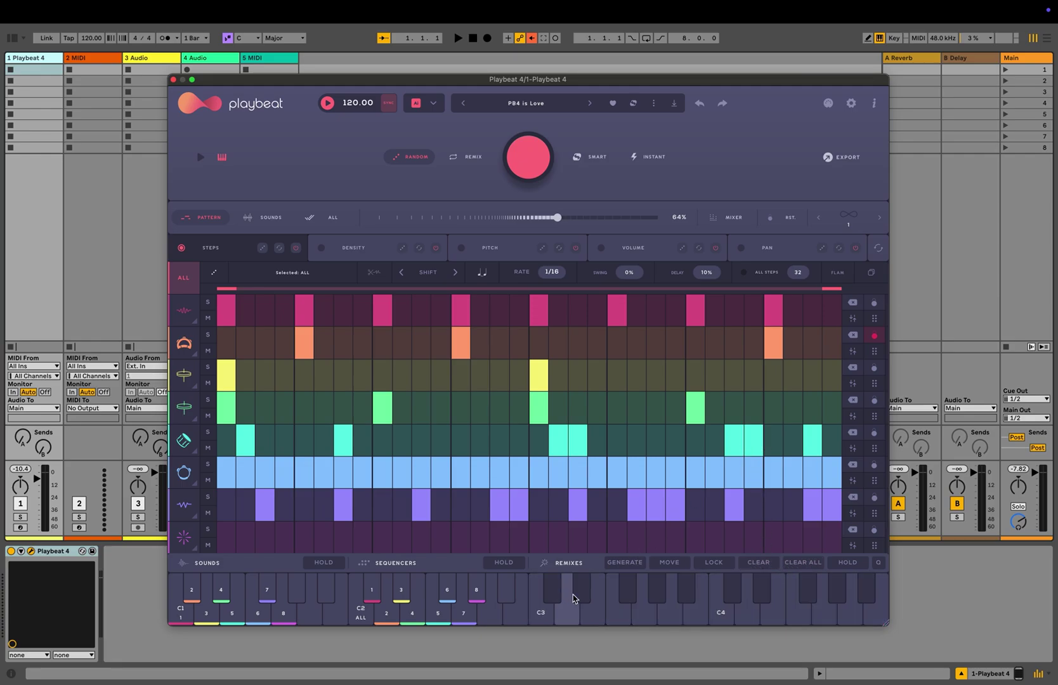
click(566, 611)
click(715, 562)
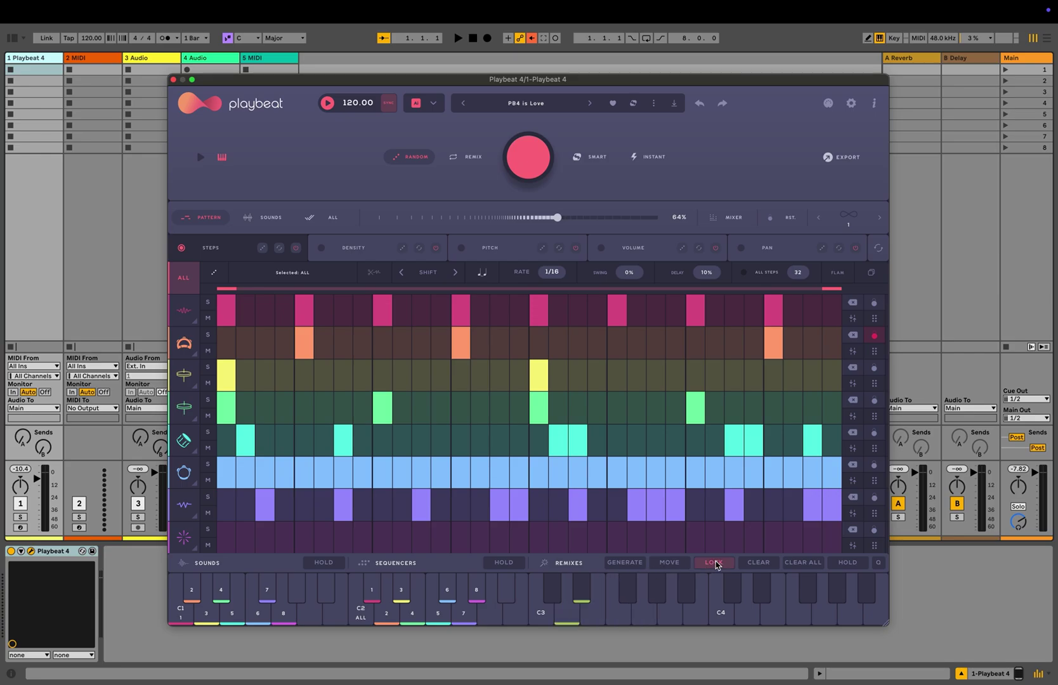
click(623, 563)
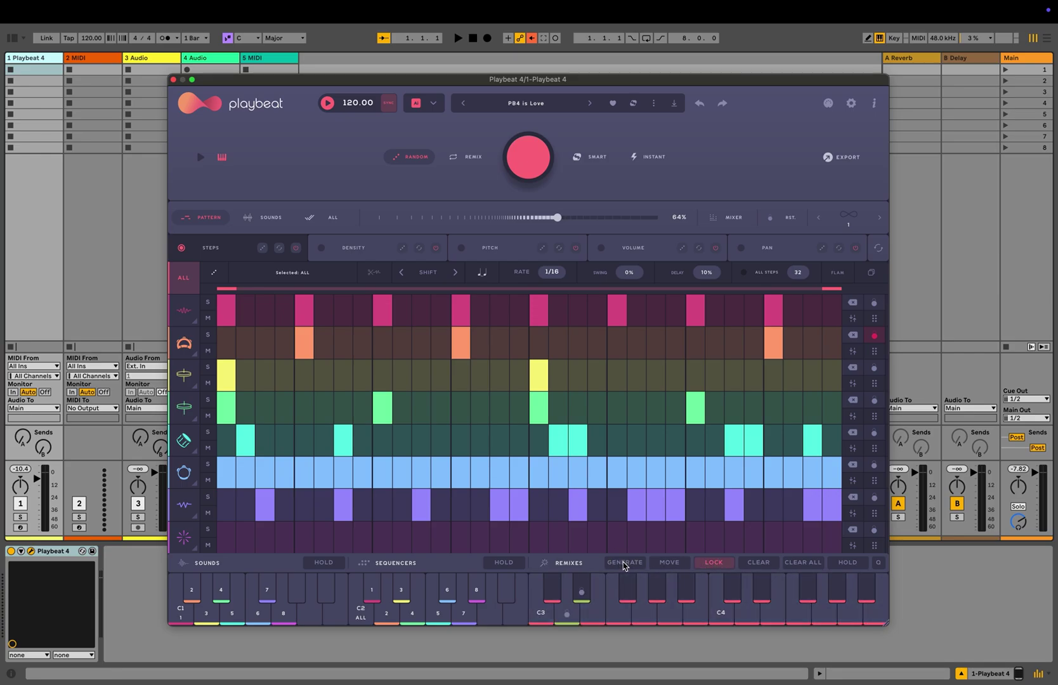
click(623, 563)
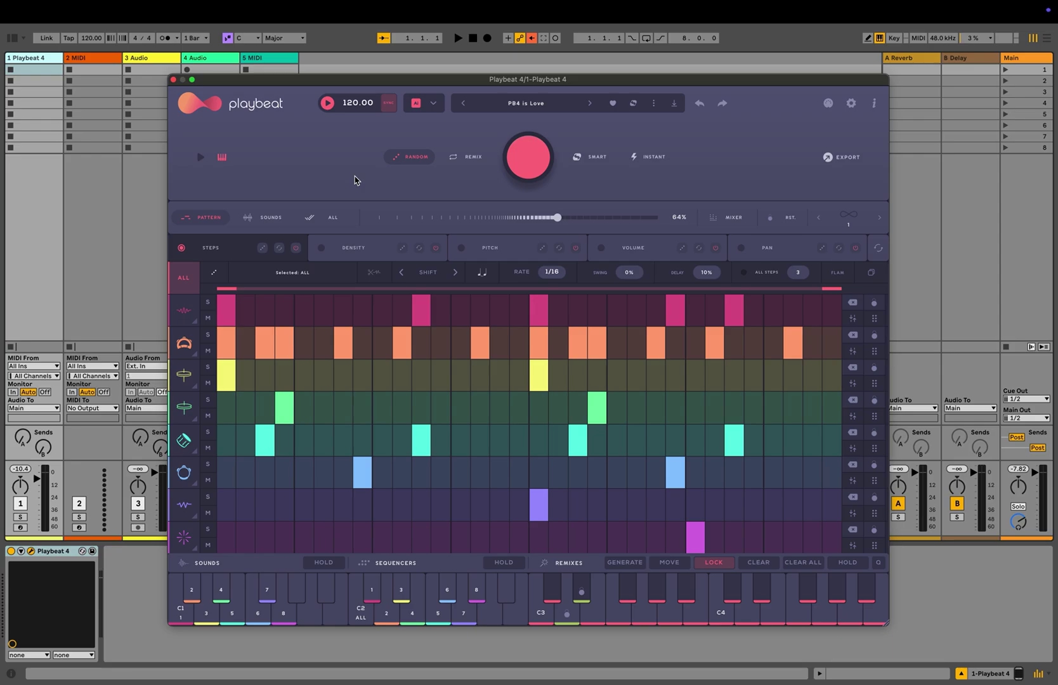
Step: Save the pattern as user preset 'name' tagged Americana and Ambient, then close the browser
click(674, 105)
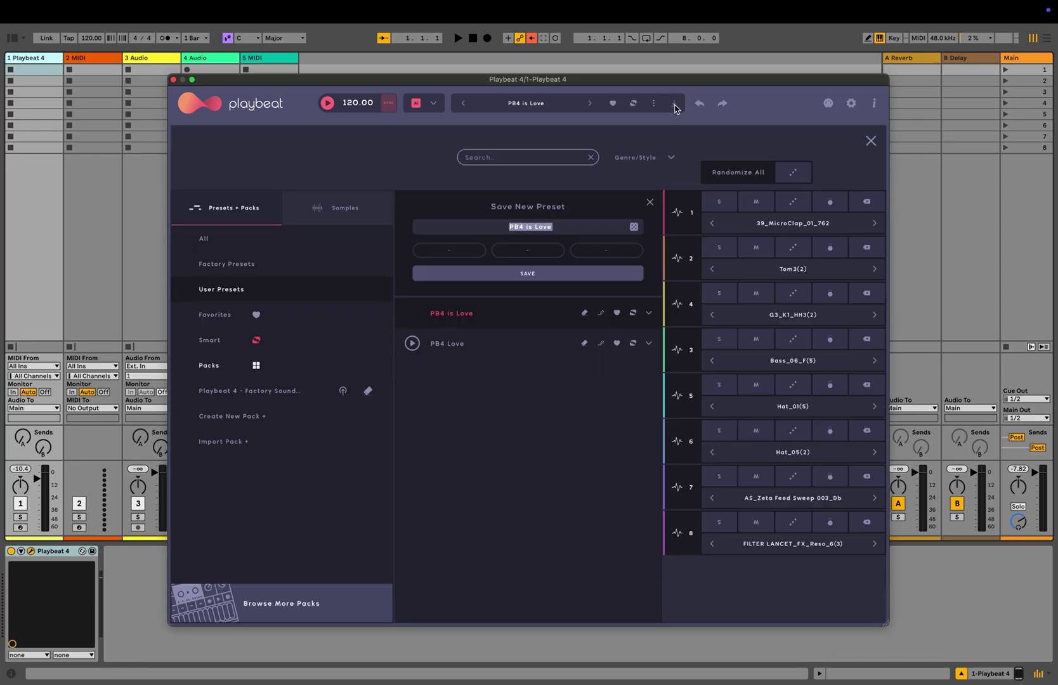
text(name)
click(466, 250)
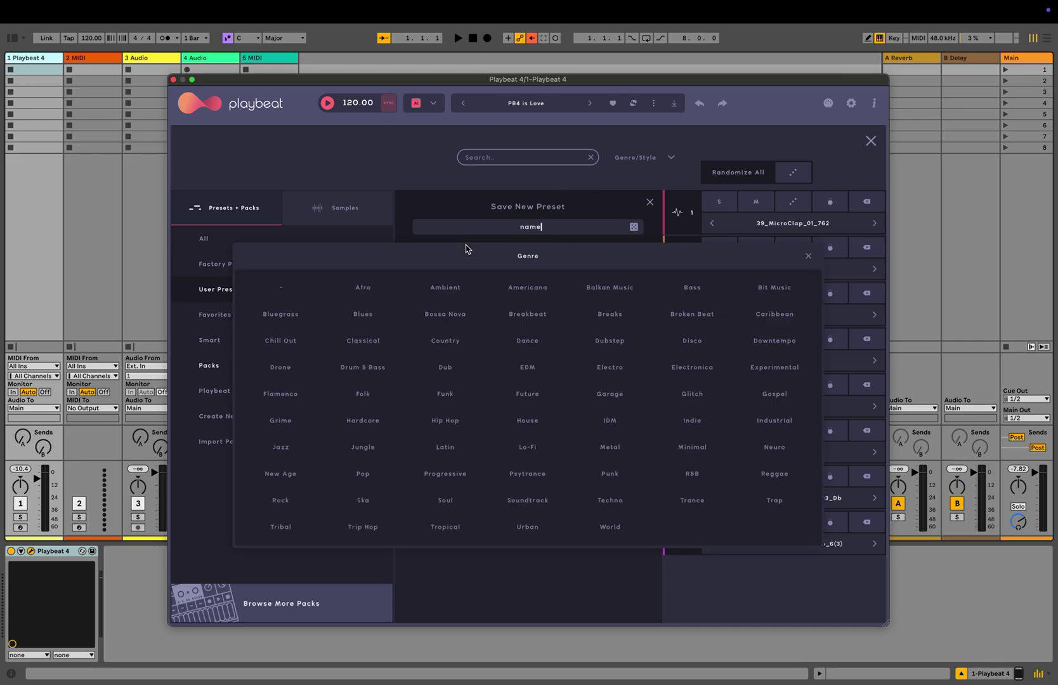
click(532, 291)
click(534, 255)
click(465, 298)
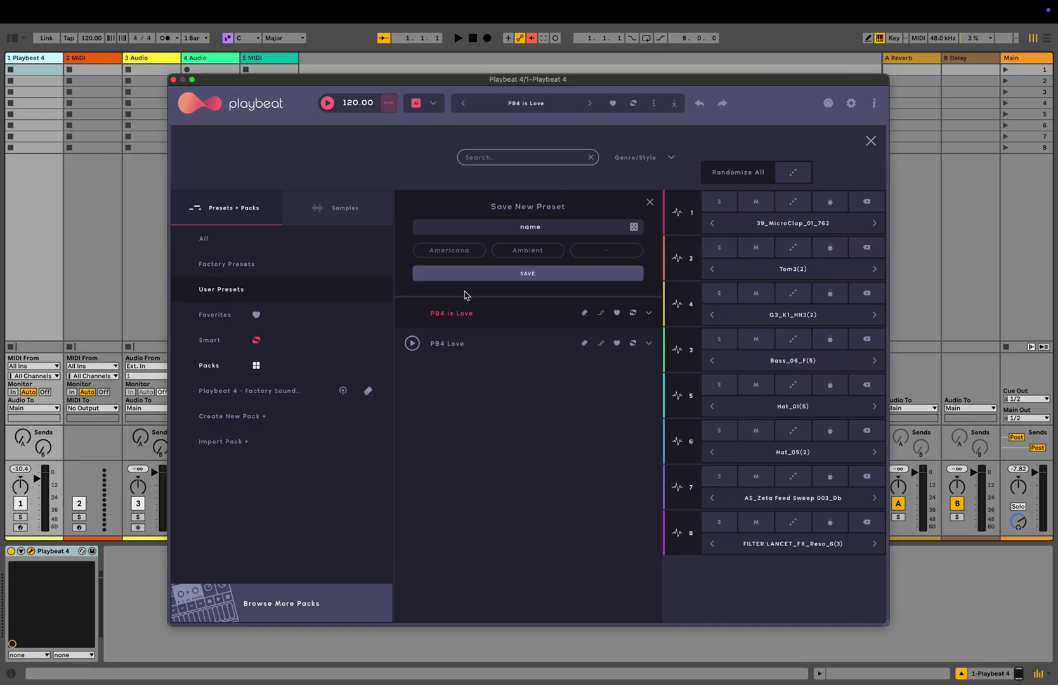
click(527, 273)
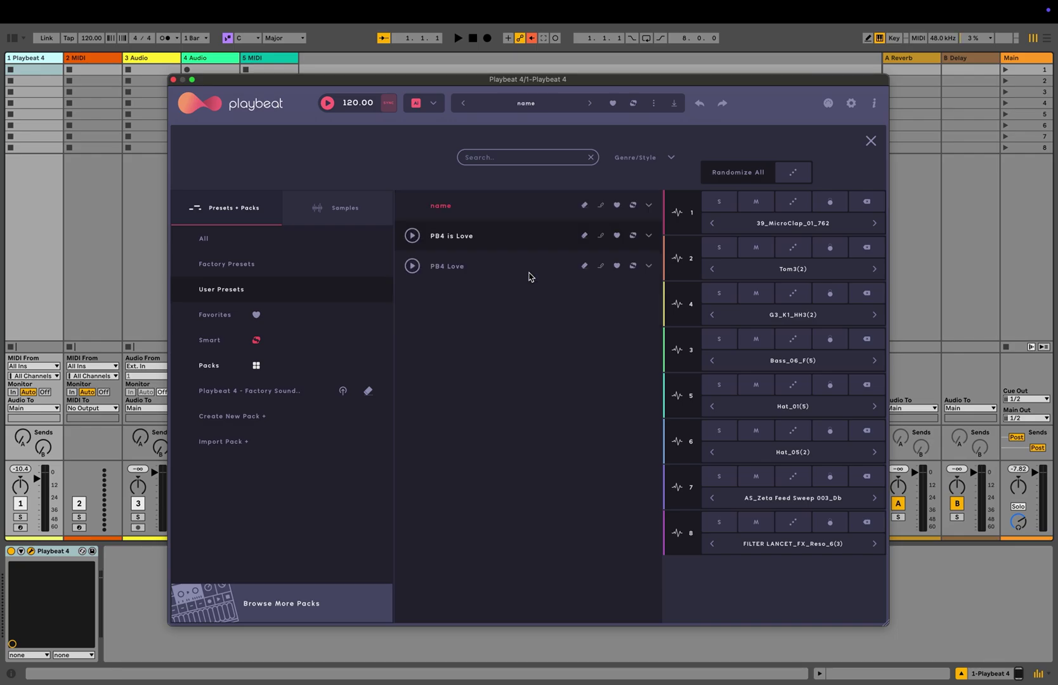
click(870, 140)
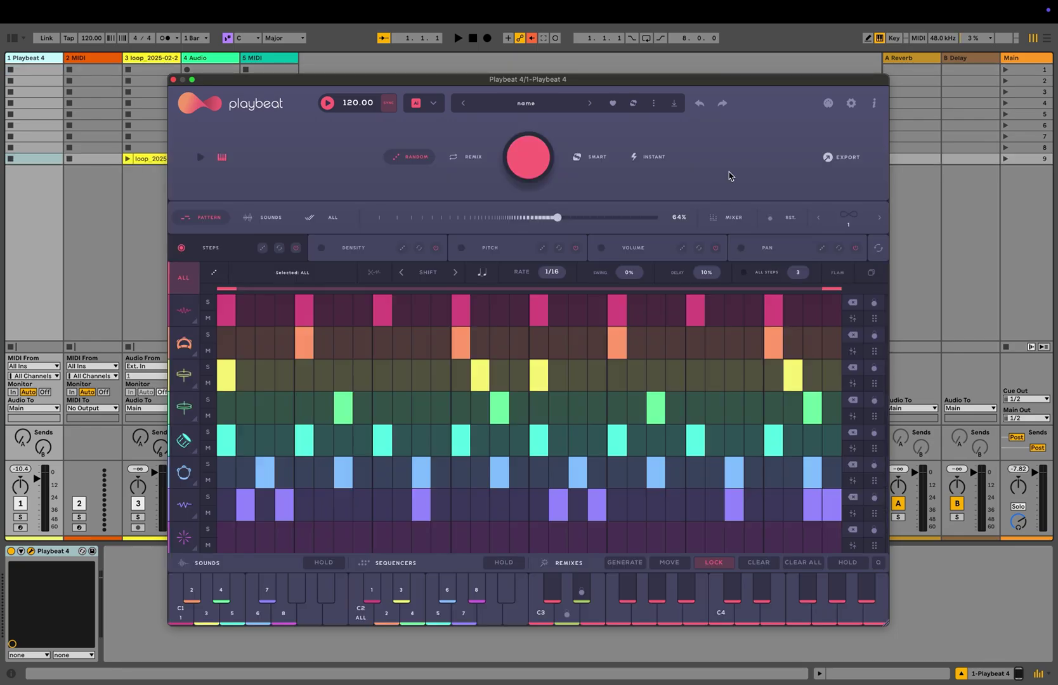
Step: Export Stem 1 as an audio clip into an Ableton audio track
click(847, 159)
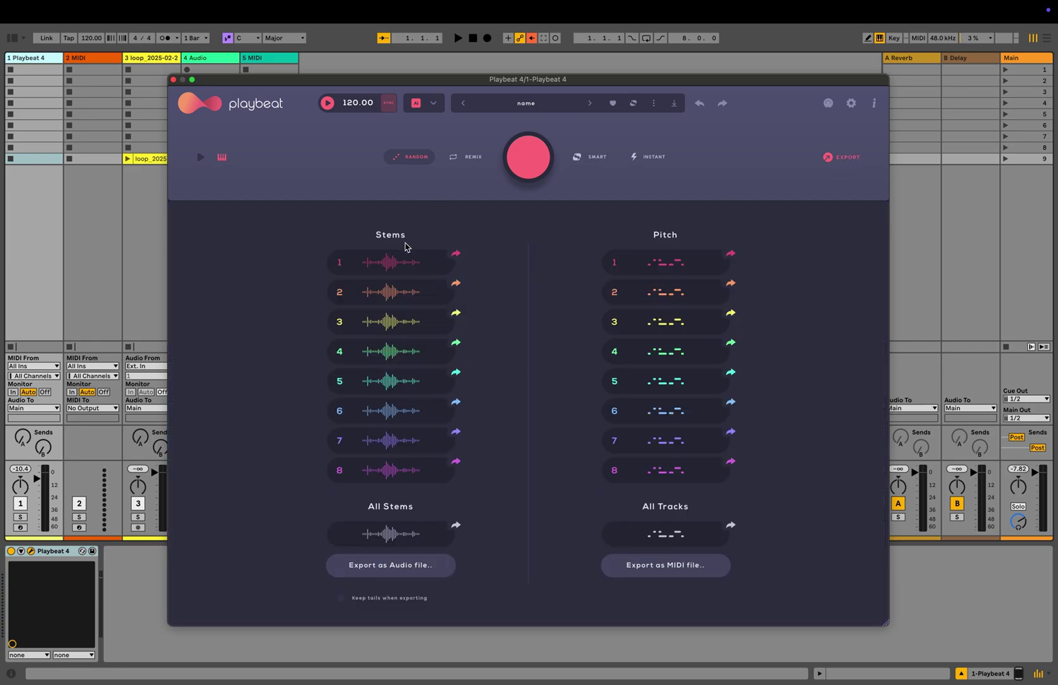
drag(390, 263, 151, 136)
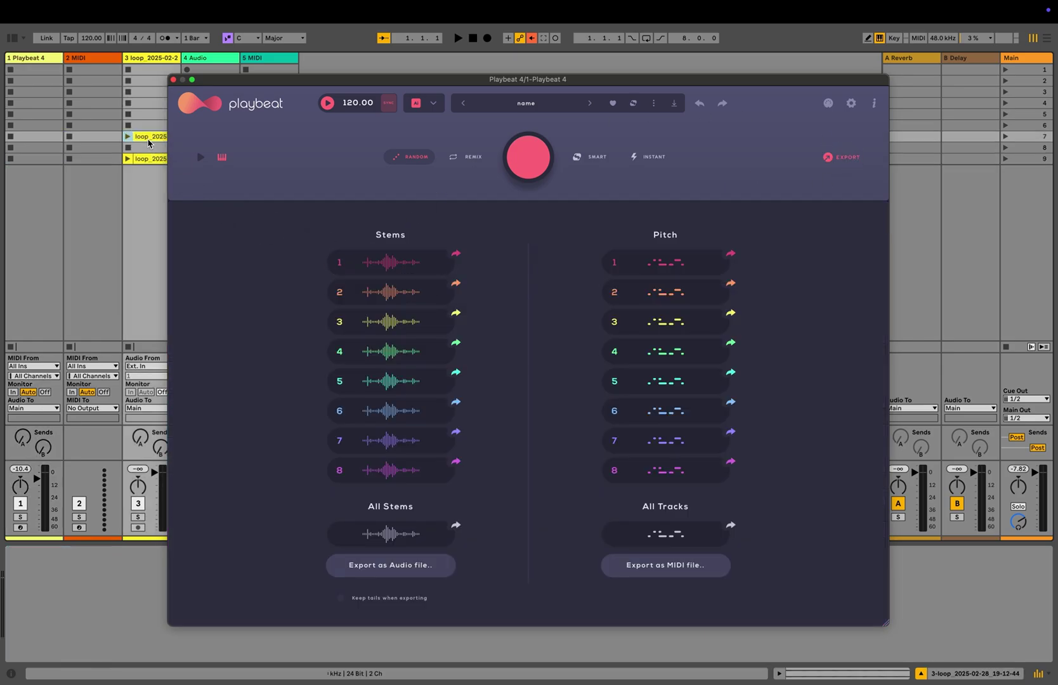
click(33, 209)
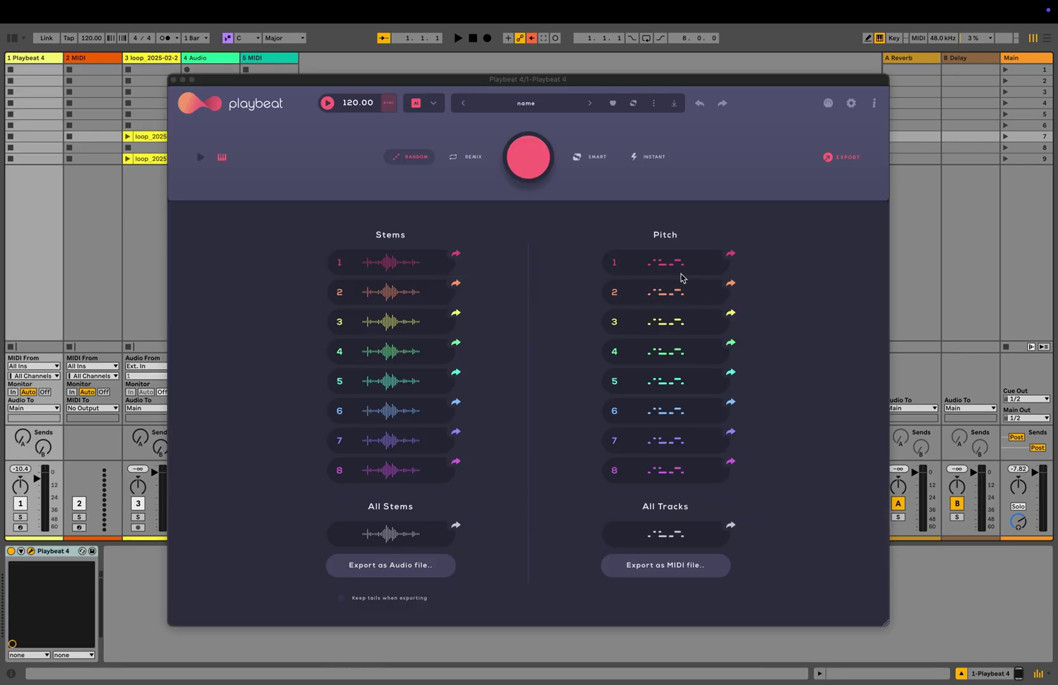
Step: Export Pitch track 1 as a MIDI clip into Ableton's MIDI track and close the Export panel
drag(685, 265, 118, 235)
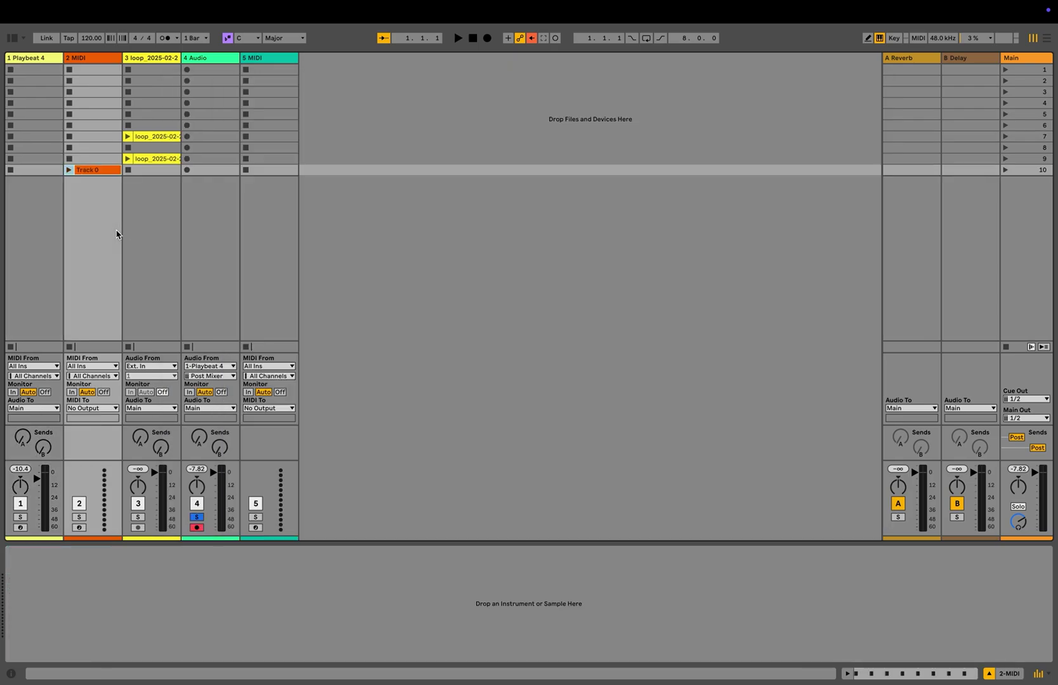
click(45, 206)
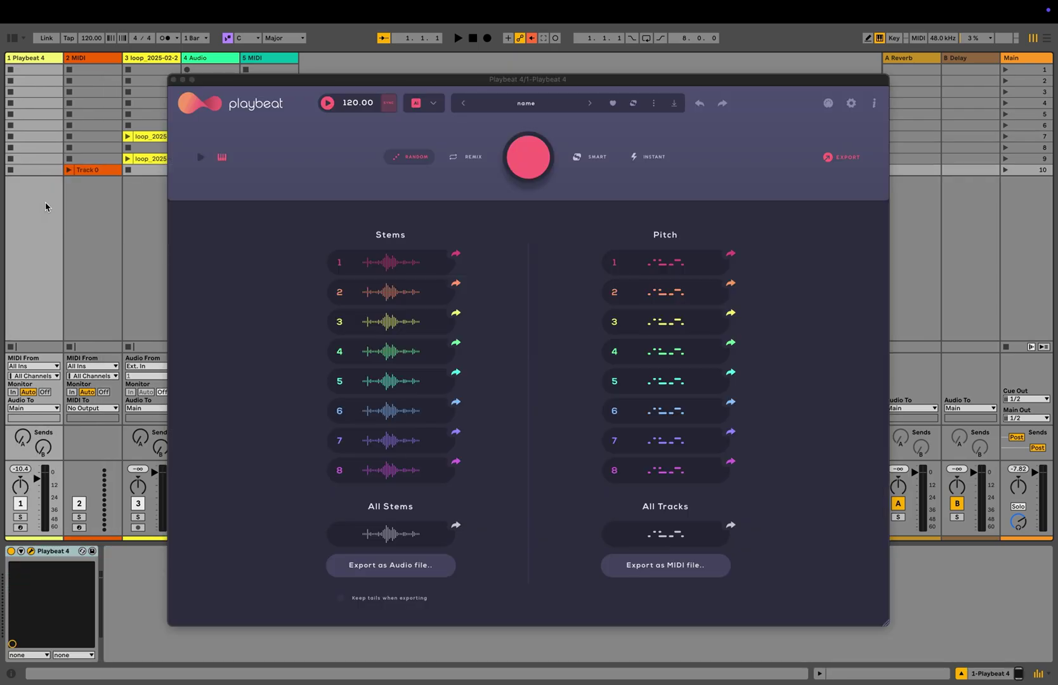
click(581, 446)
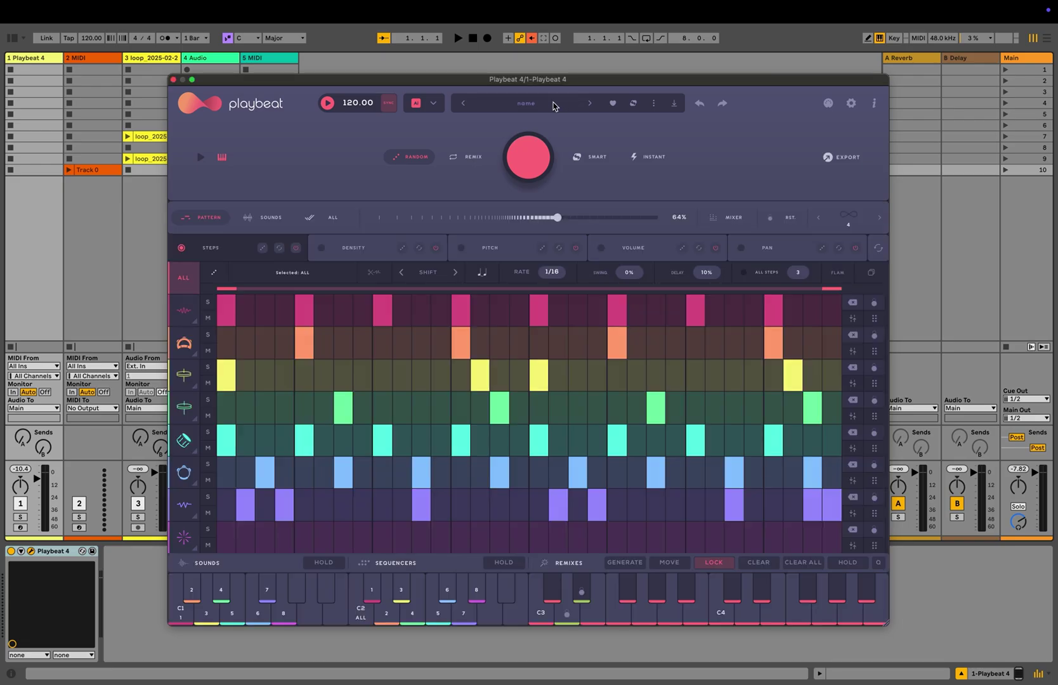
click(552, 105)
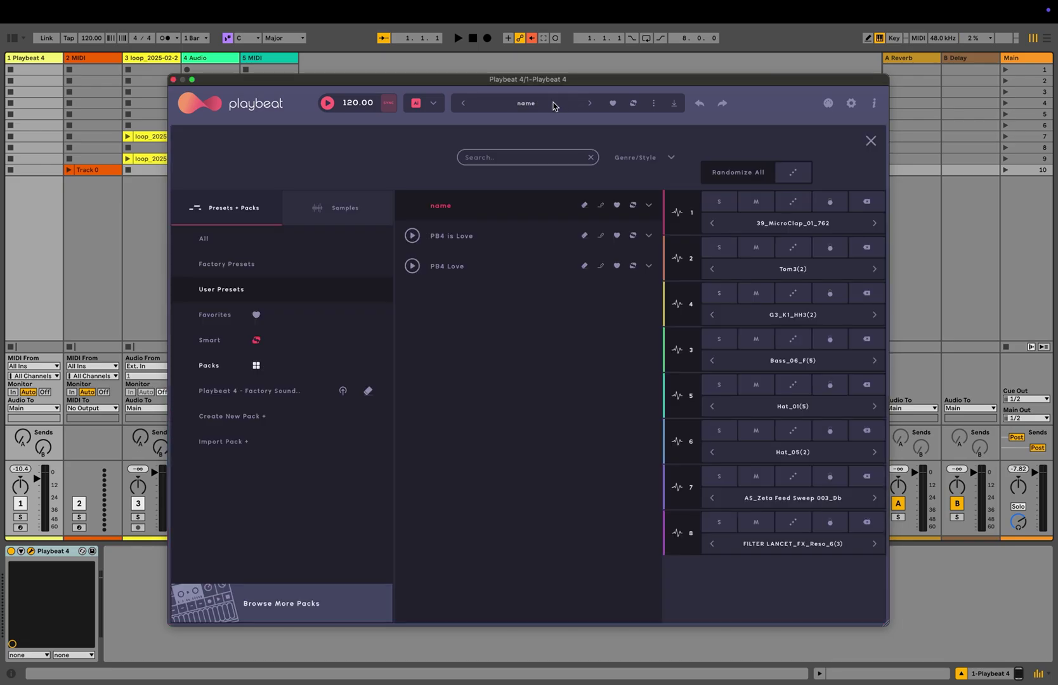
Step: Switch the preset list between All and Factory presets, and look at the Samples tab
click(279, 265)
click(285, 249)
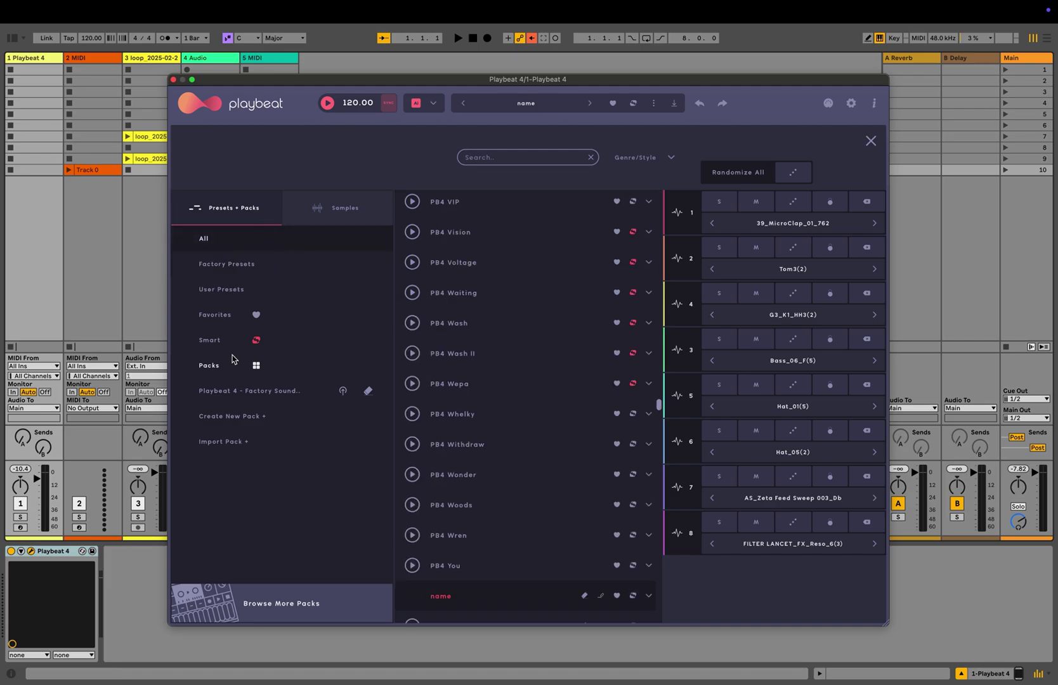
click(258, 270)
click(338, 212)
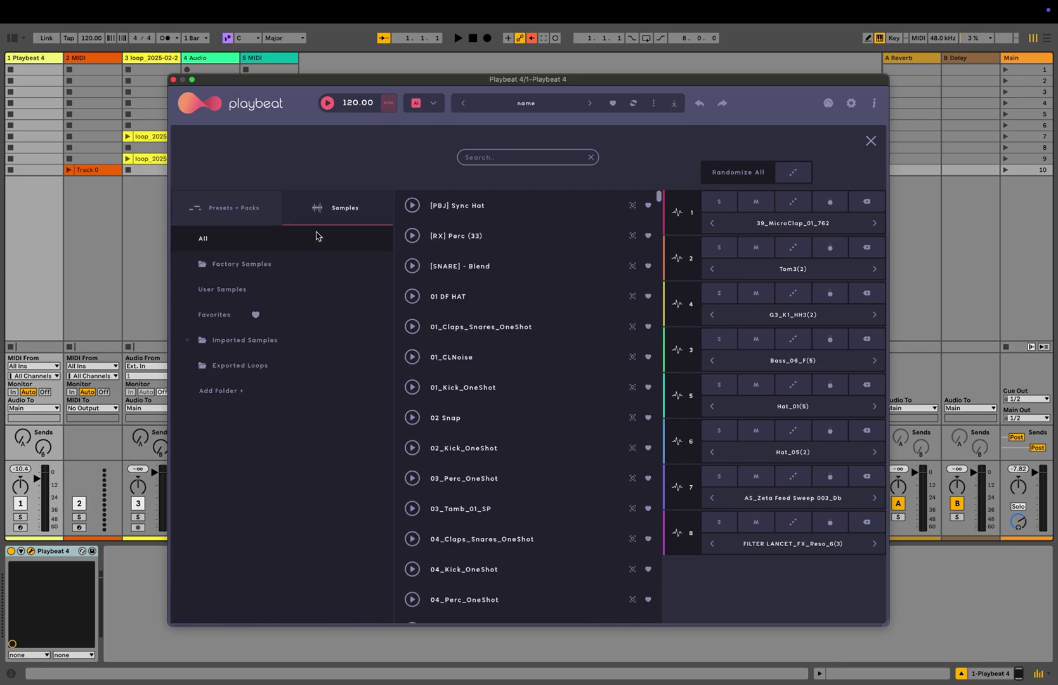
click(246, 208)
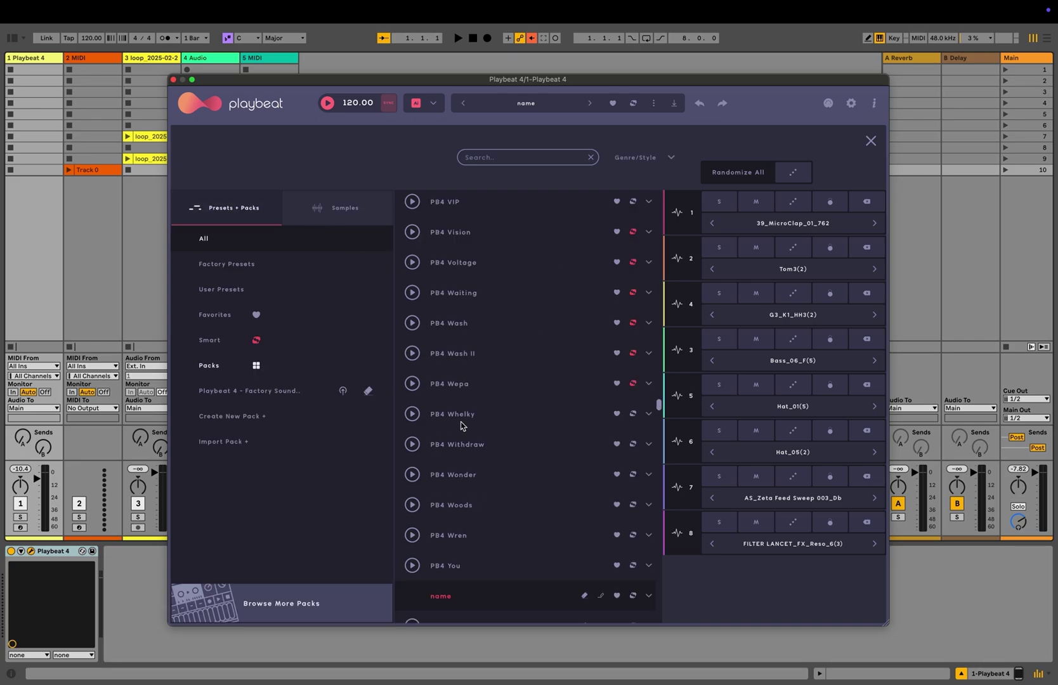
scroll(517, 444, down, 4)
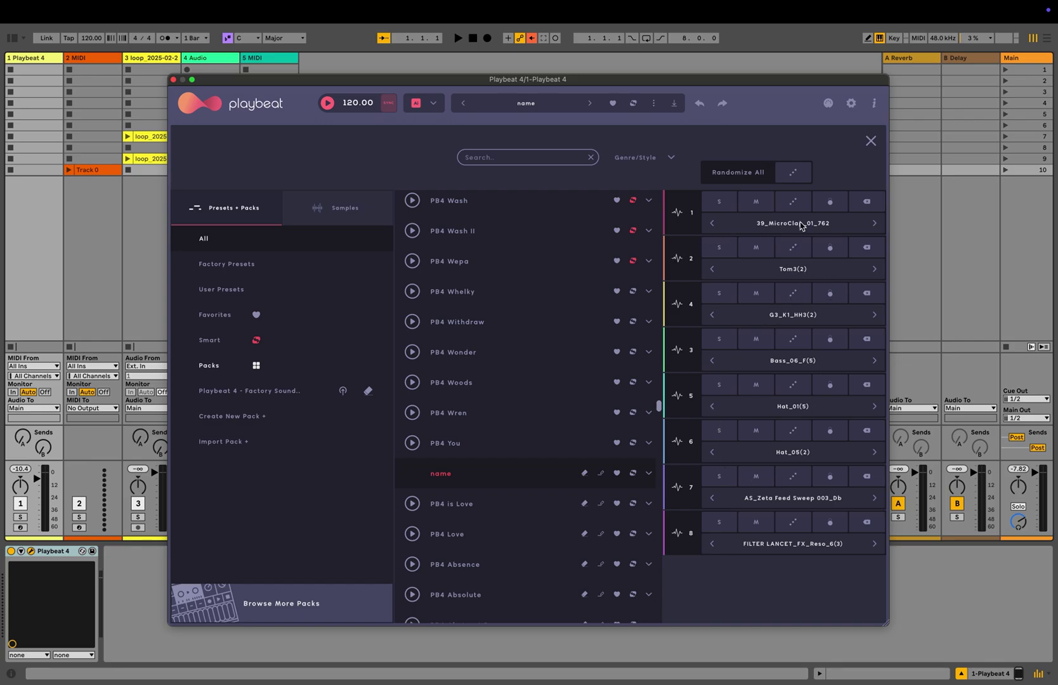
Step: Preview slot 1's sample, randomize slots 2 and 4, then empty slot 4
click(687, 206)
click(790, 251)
click(788, 294)
click(863, 294)
Step: Set the same per-slot option on slots 3 and 5, then Randomize All samples twice
click(830, 340)
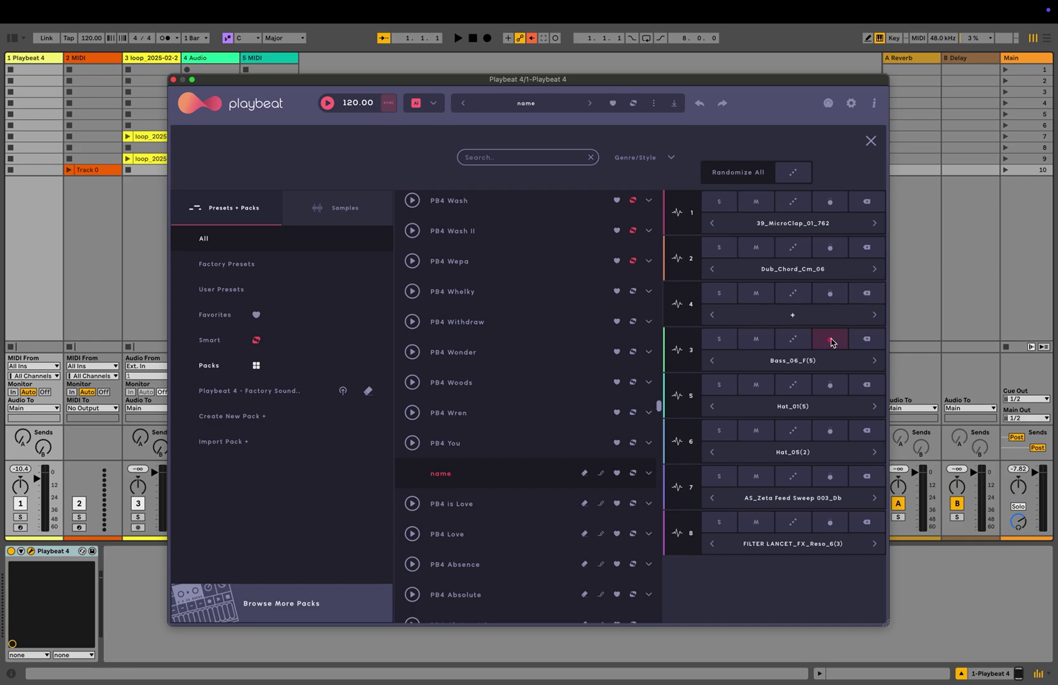
click(829, 385)
click(795, 172)
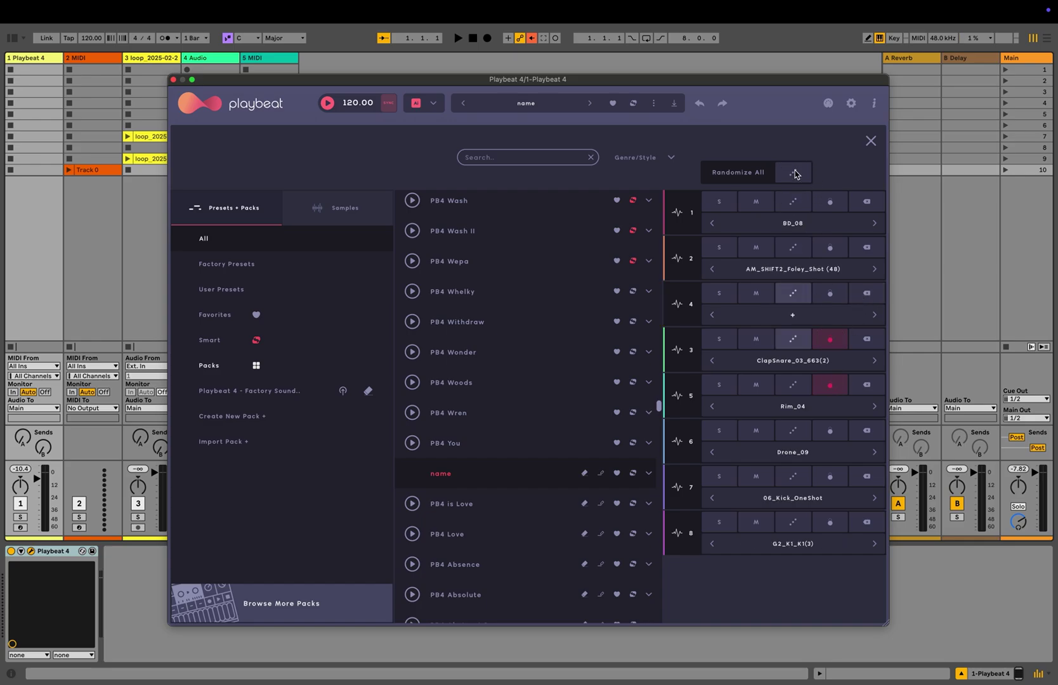
click(794, 172)
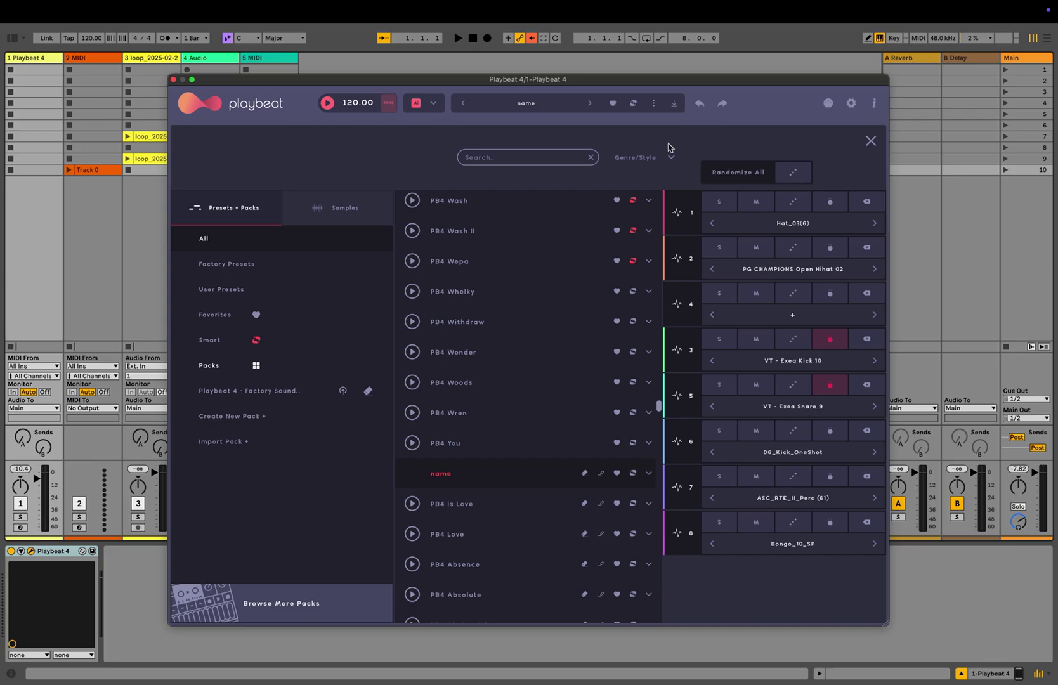
Step: Try a preset search for 'pre' and filter presets by the Ambient genre
click(554, 155)
text(pre)
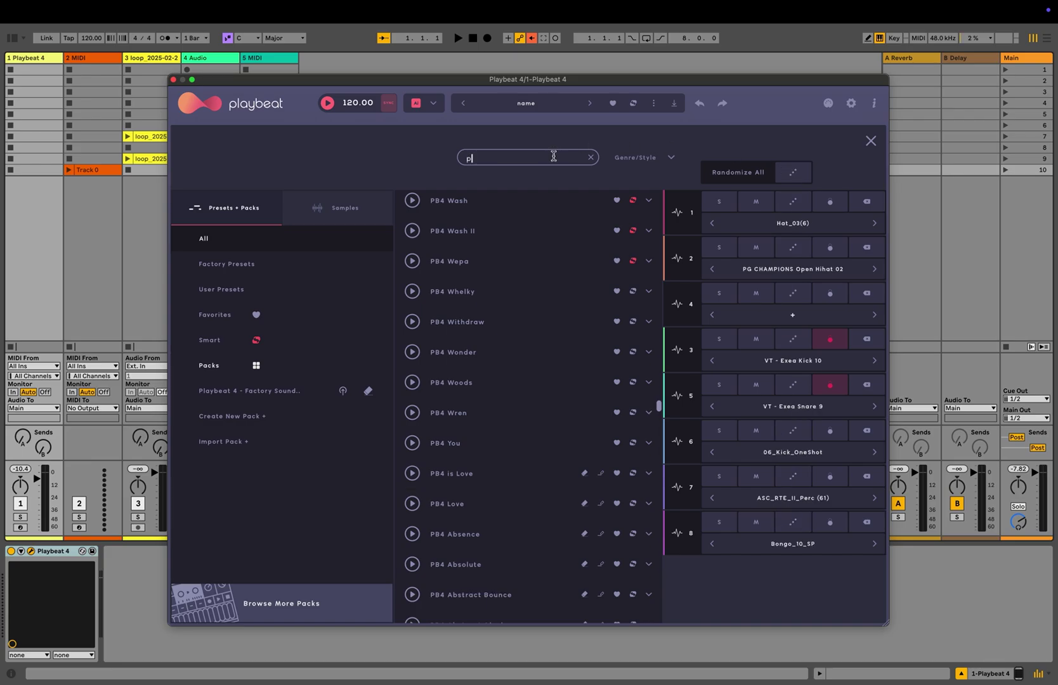
key(BackSpace)
key(BackSpace)
key(BackSpace)
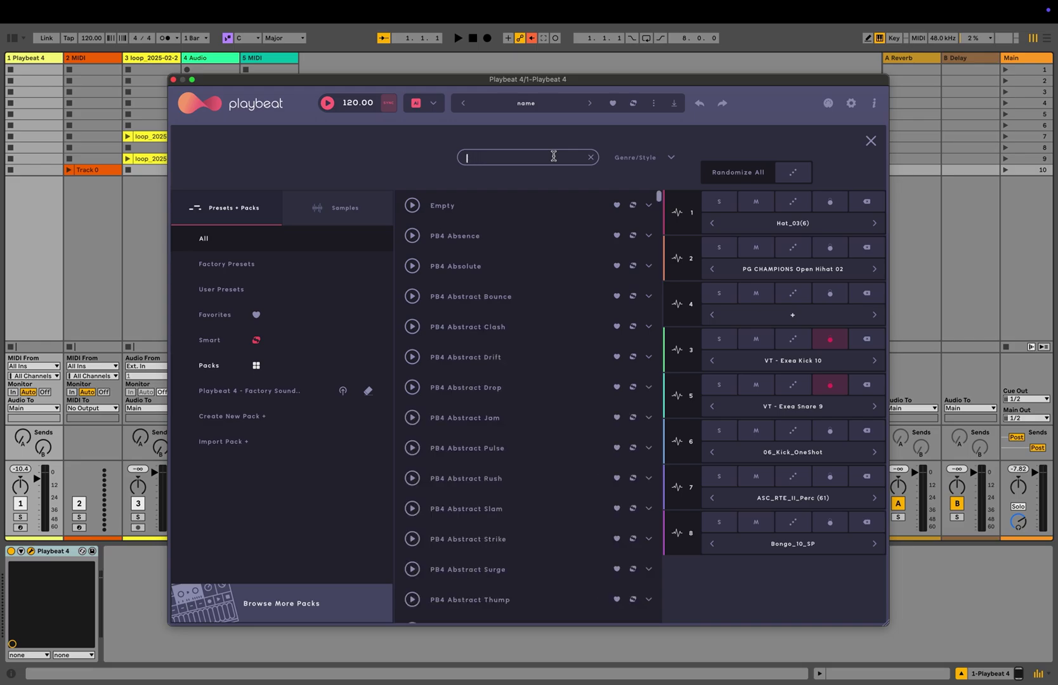
click(634, 157)
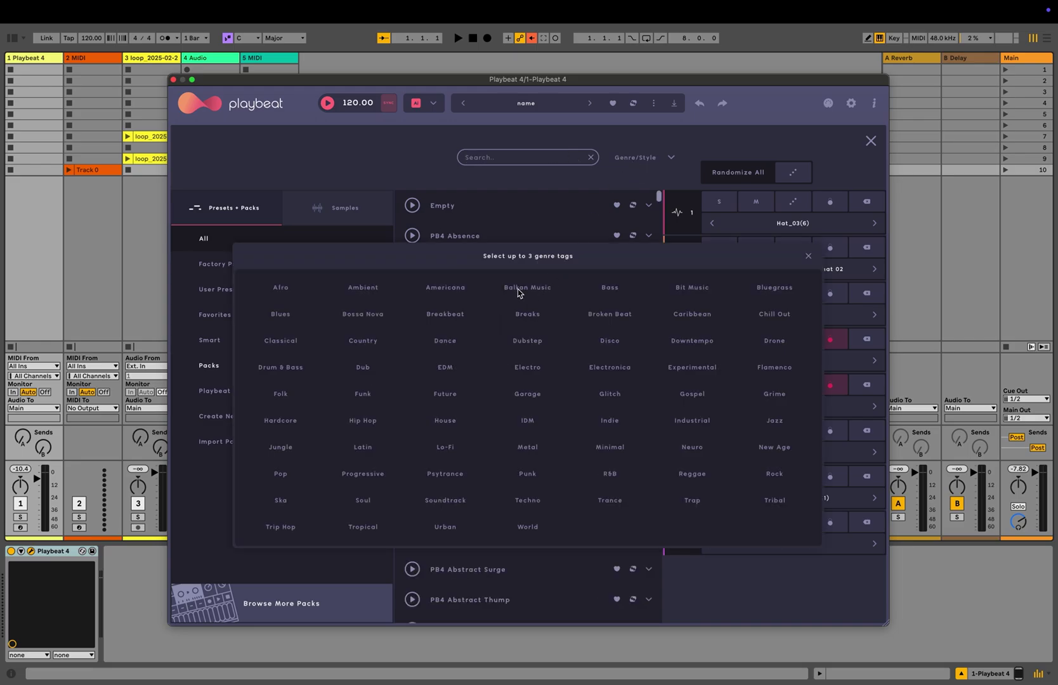
click(376, 289)
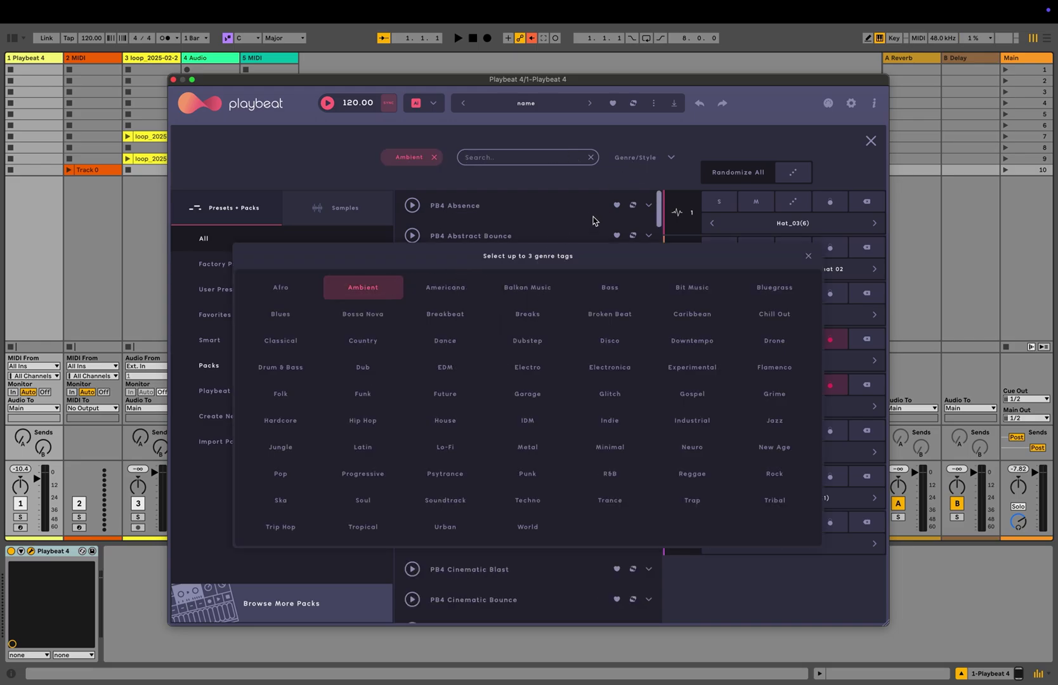
click(808, 258)
click(524, 103)
click(522, 104)
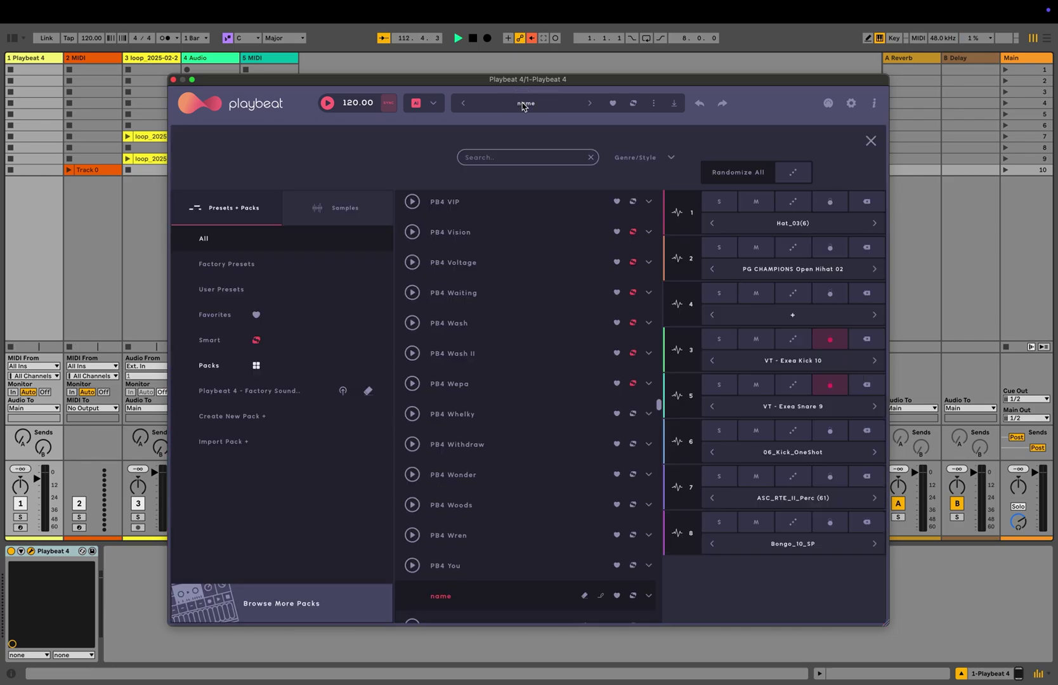
Step: Open the Playbeat 4 - Factory Soundset pack and scroll through its PB4 Tech and Tech-House presets
click(260, 390)
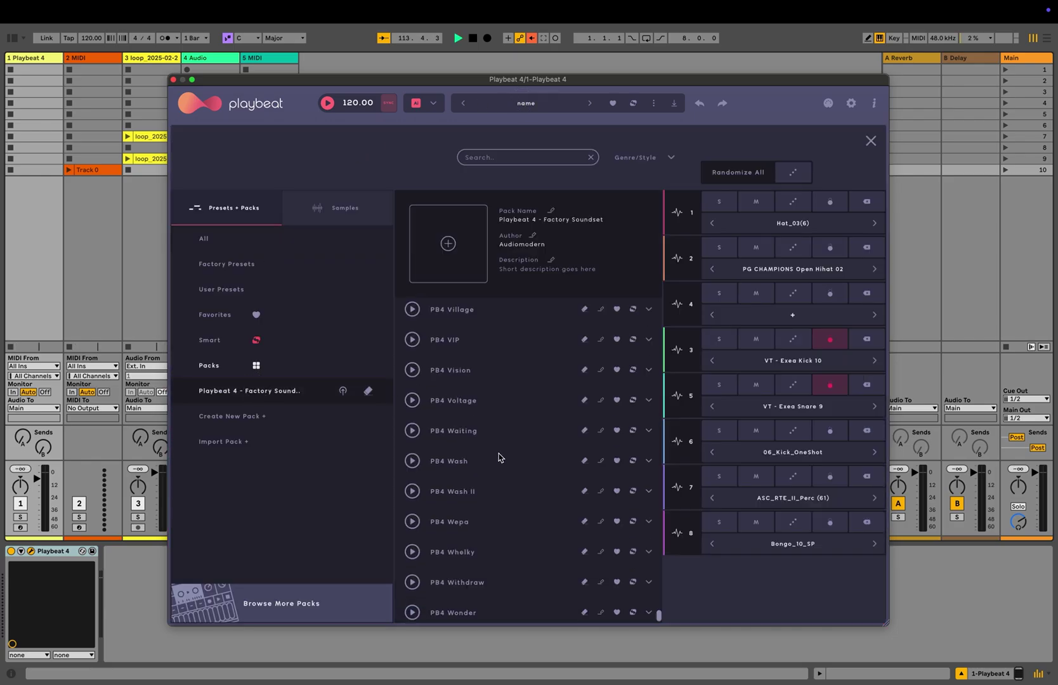
scroll(499, 457, down, 1)
scroll(499, 456, up, 10)
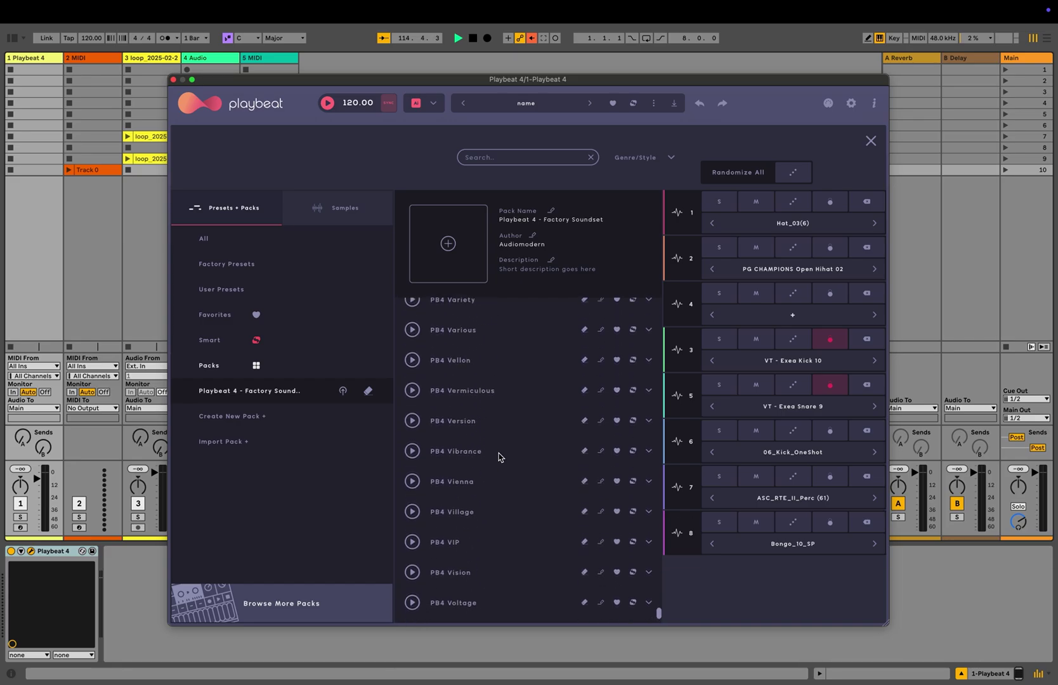
scroll(499, 456, up, 10)
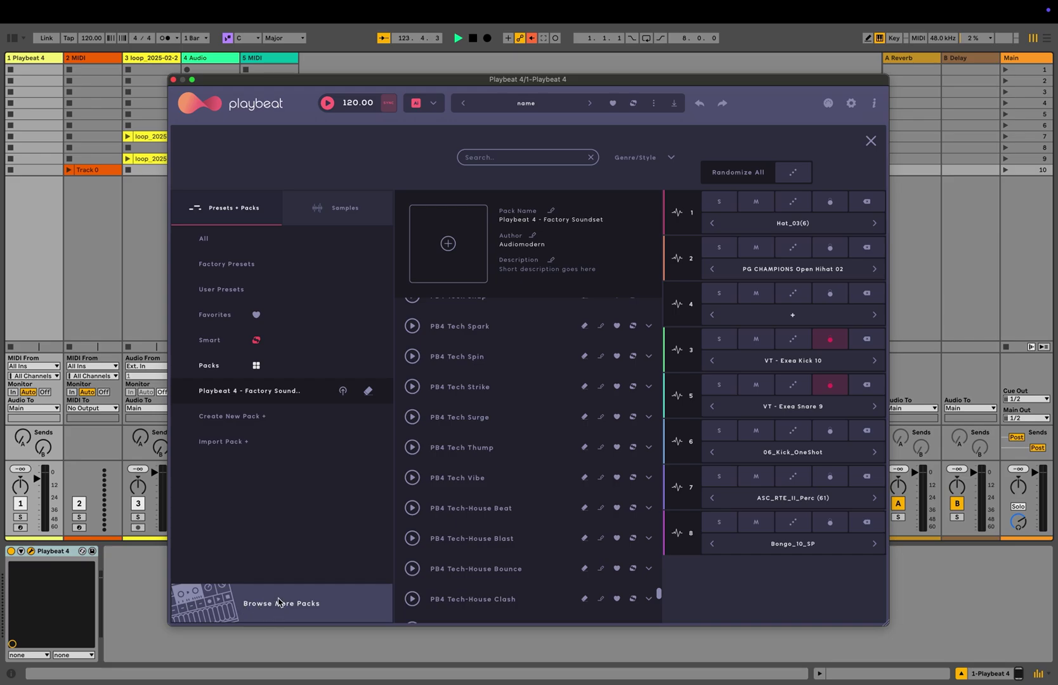
Step: Import the Plexus.pbpack file from the Downloads folder
click(230, 442)
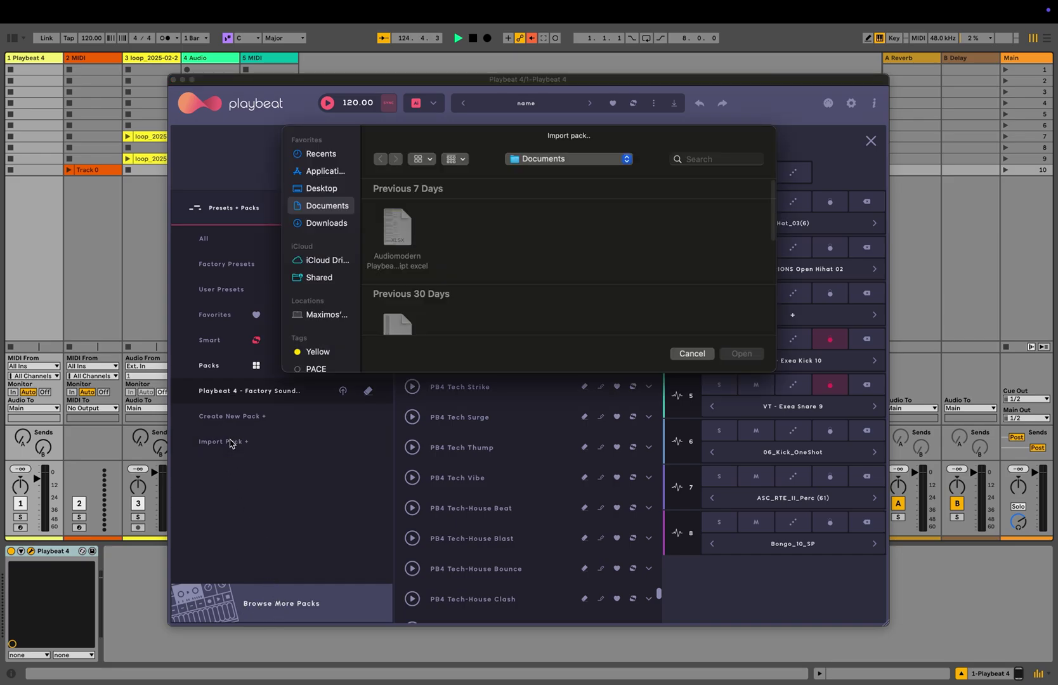
click(334, 224)
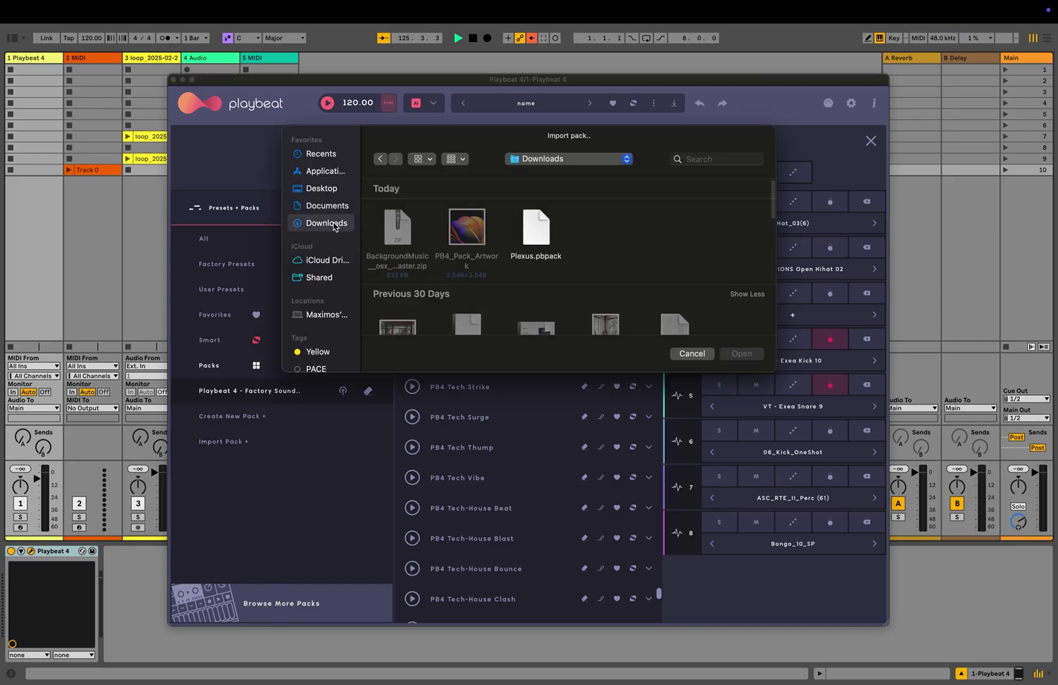
double_click(535, 234)
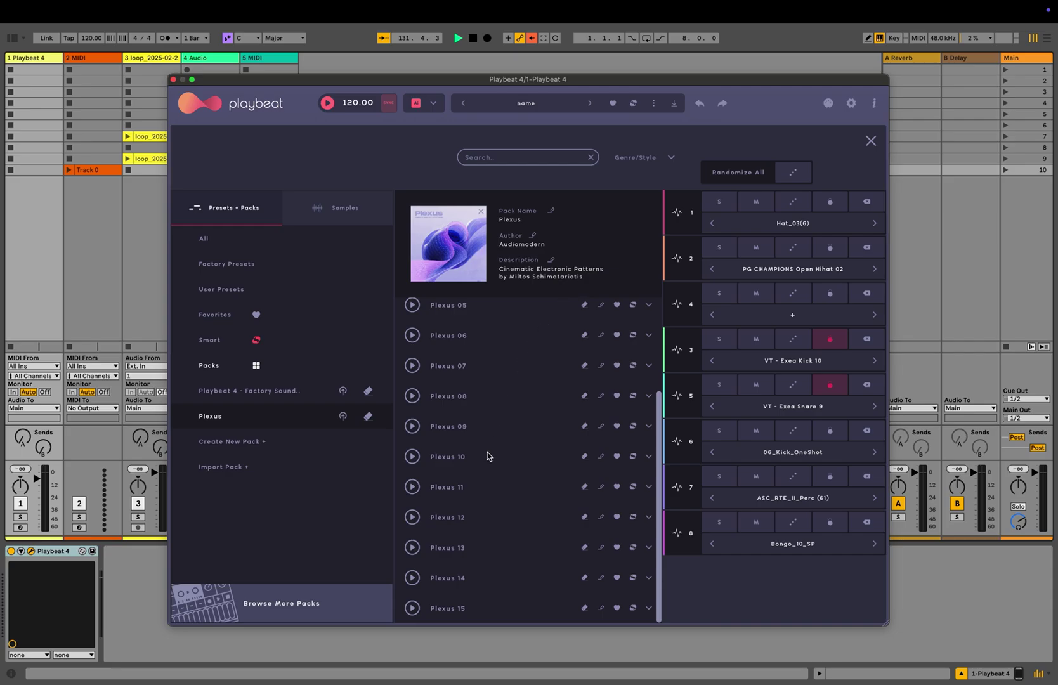
scroll(486, 455, up, 3)
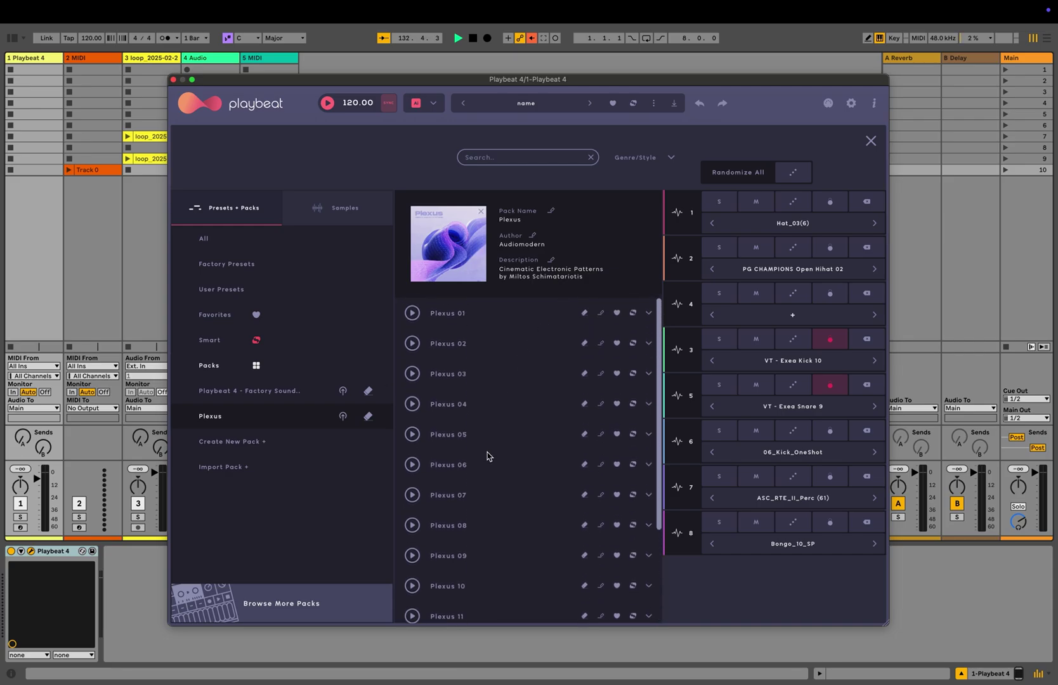
scroll(487, 455, up, 2)
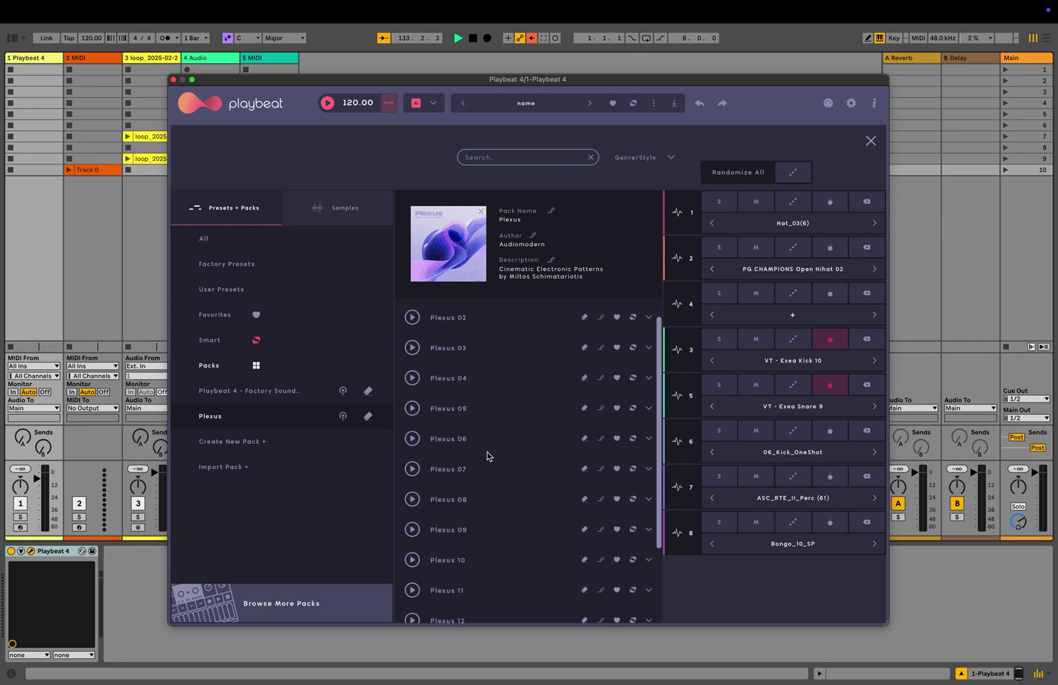
Step: Create a new pack named 'Name' with the description 'Description'
click(251, 444)
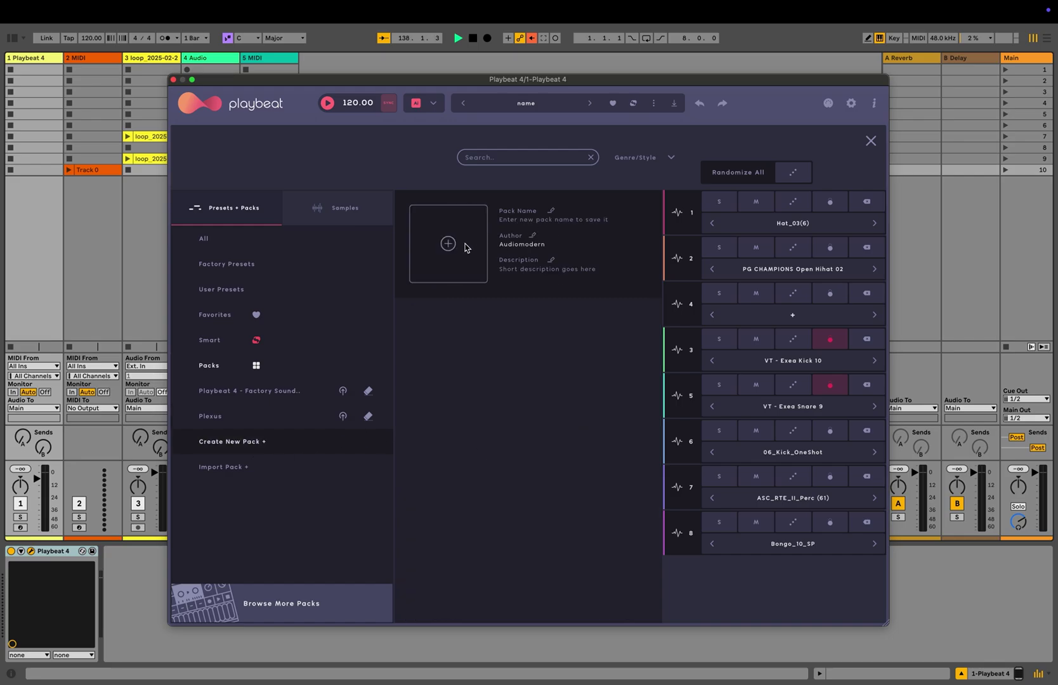
click(550, 211)
text(Name)
key(Return)
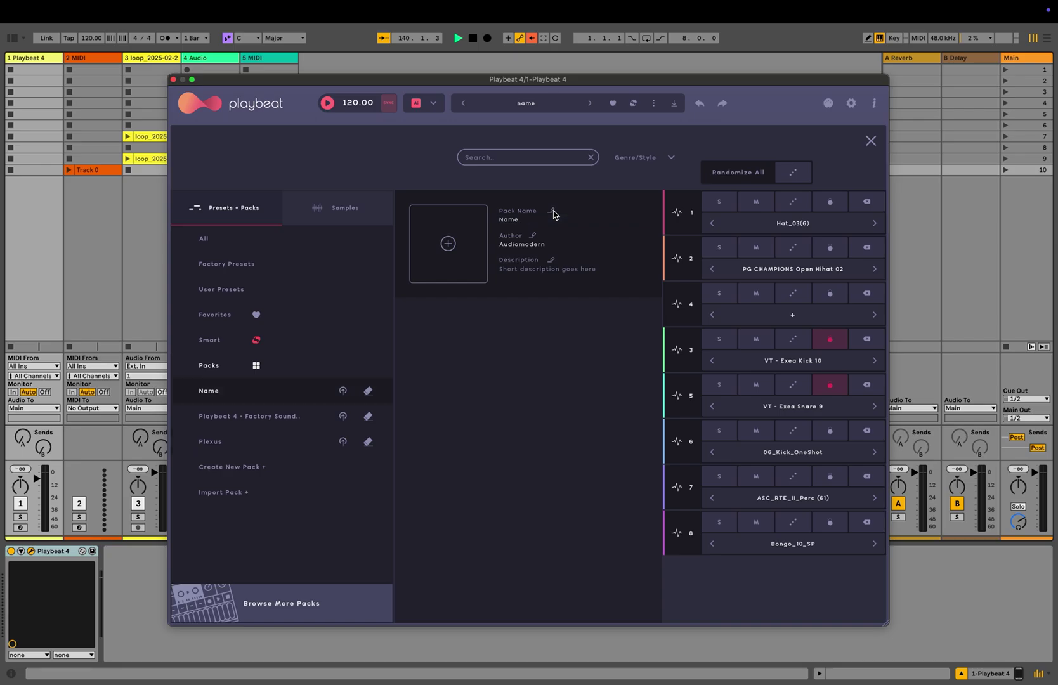
click(550, 261)
text(Description)
key(Return)
Step: Set PB4_Pack_Artwork from Downloads as the new pack's cover image
click(448, 246)
click(323, 223)
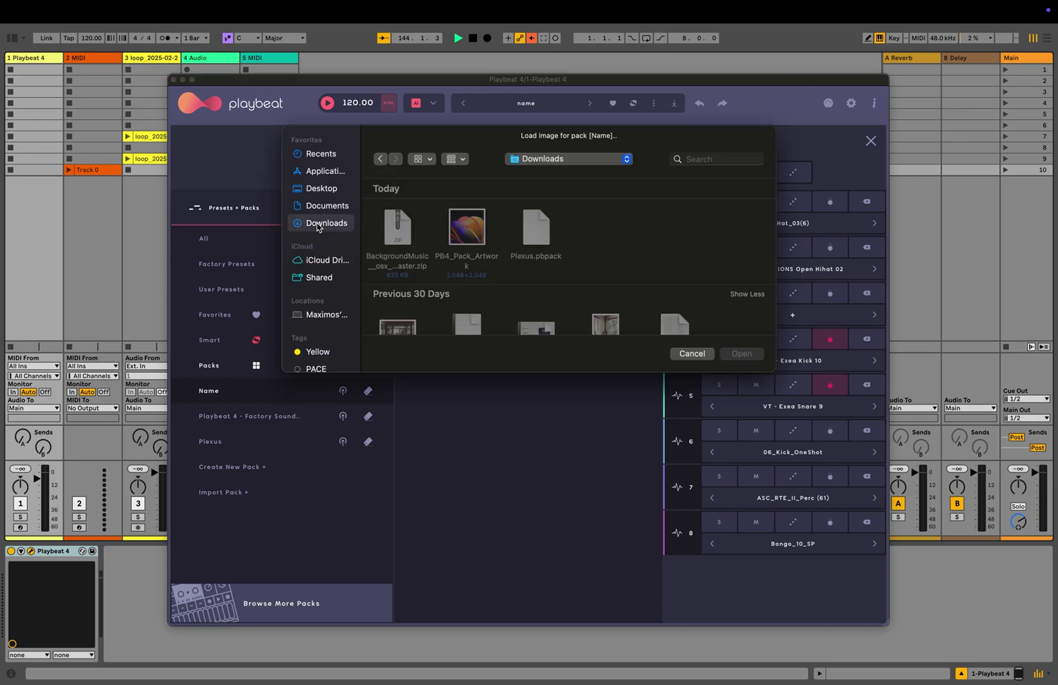
click(465, 229)
double_click(465, 230)
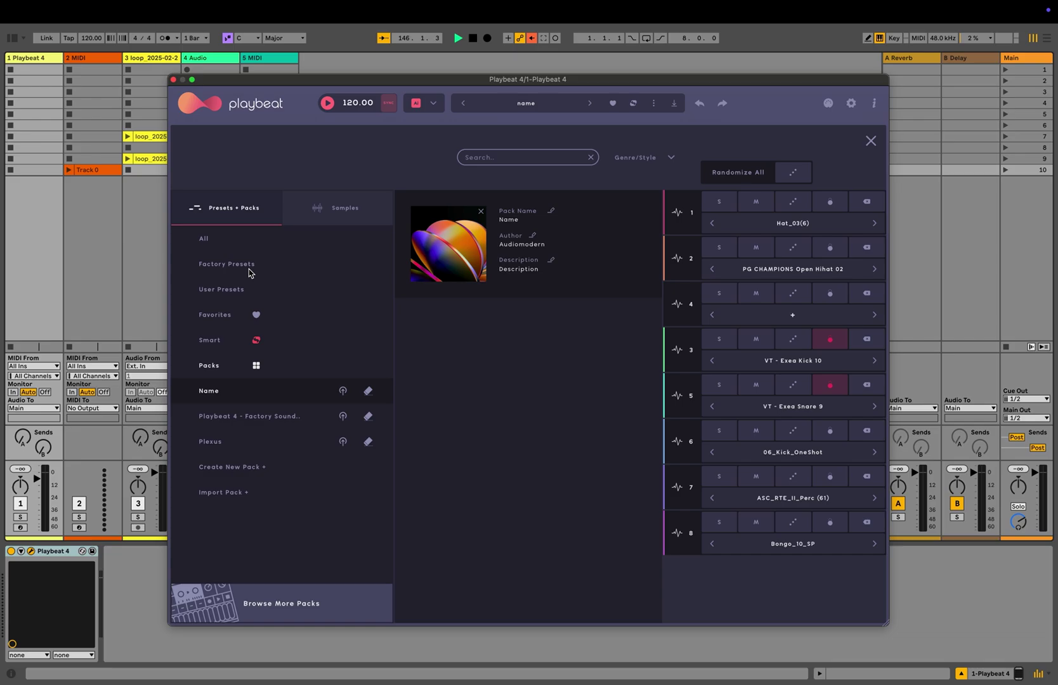
Step: Move the PB4 is Love user preset into the Name pack
click(234, 291)
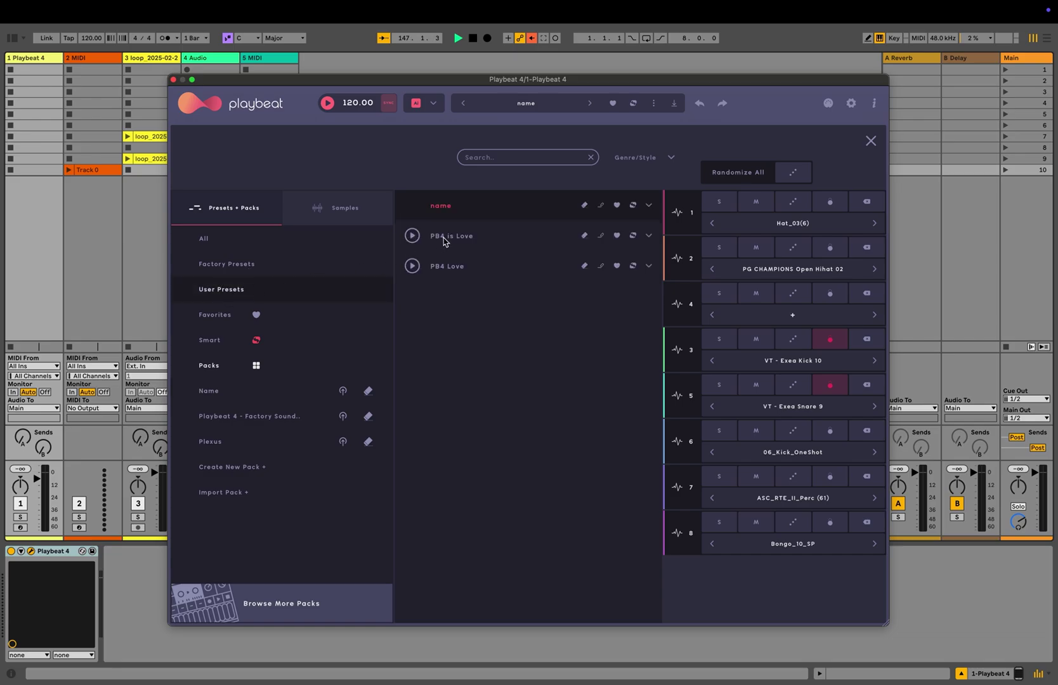
drag(437, 238, 253, 395)
click(253, 396)
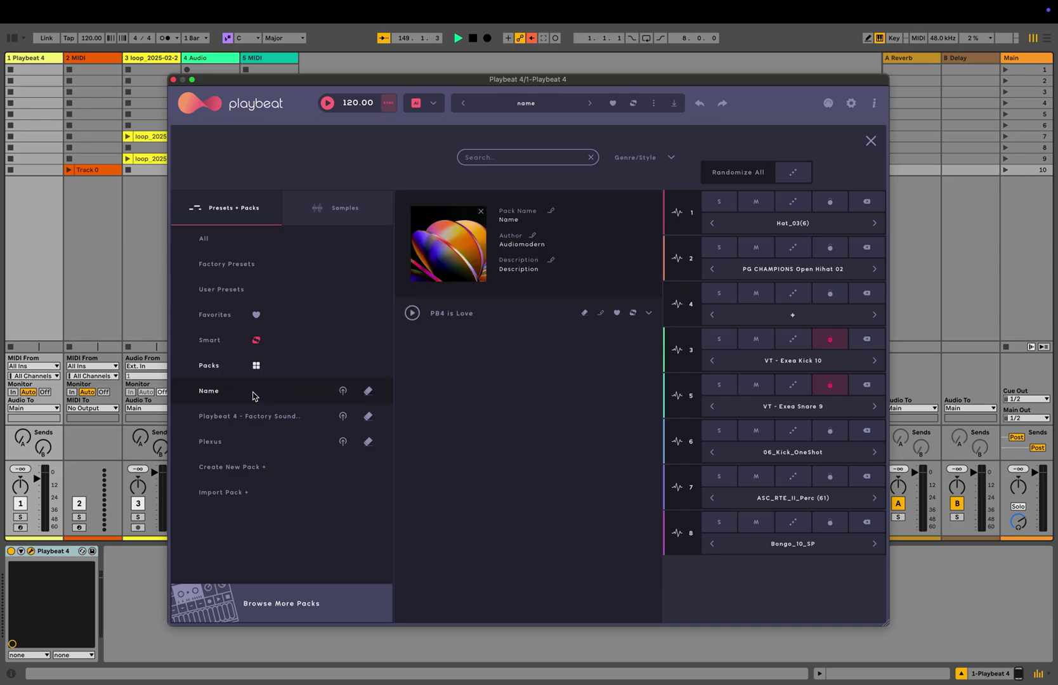
Step: Export the Name pack to Downloads without converting samples to FLAC
click(343, 391)
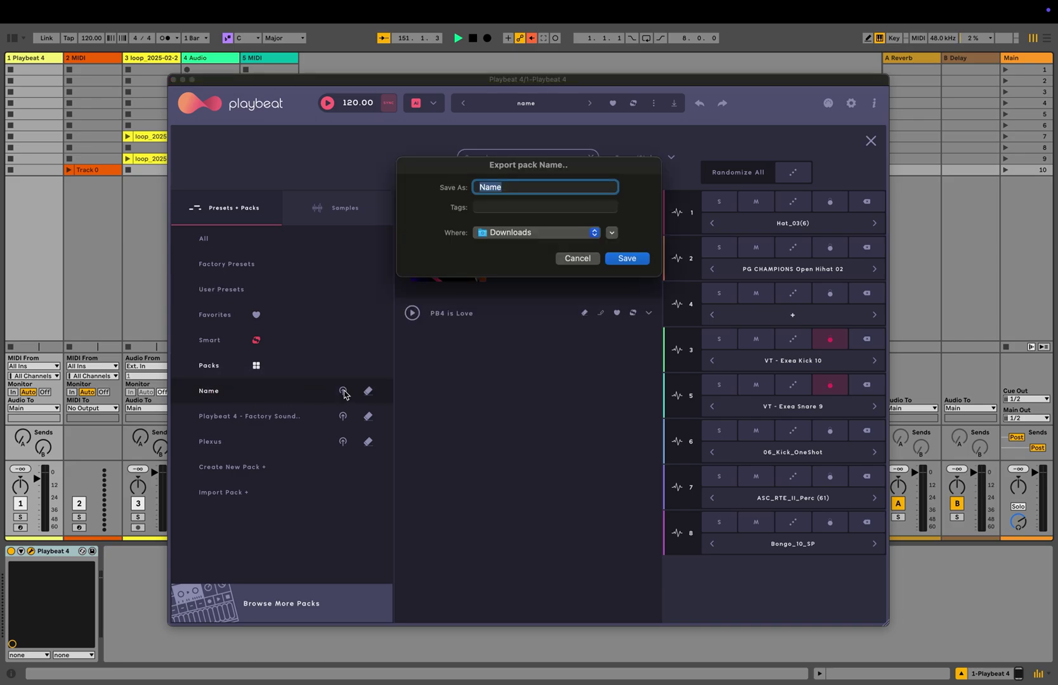
click(632, 261)
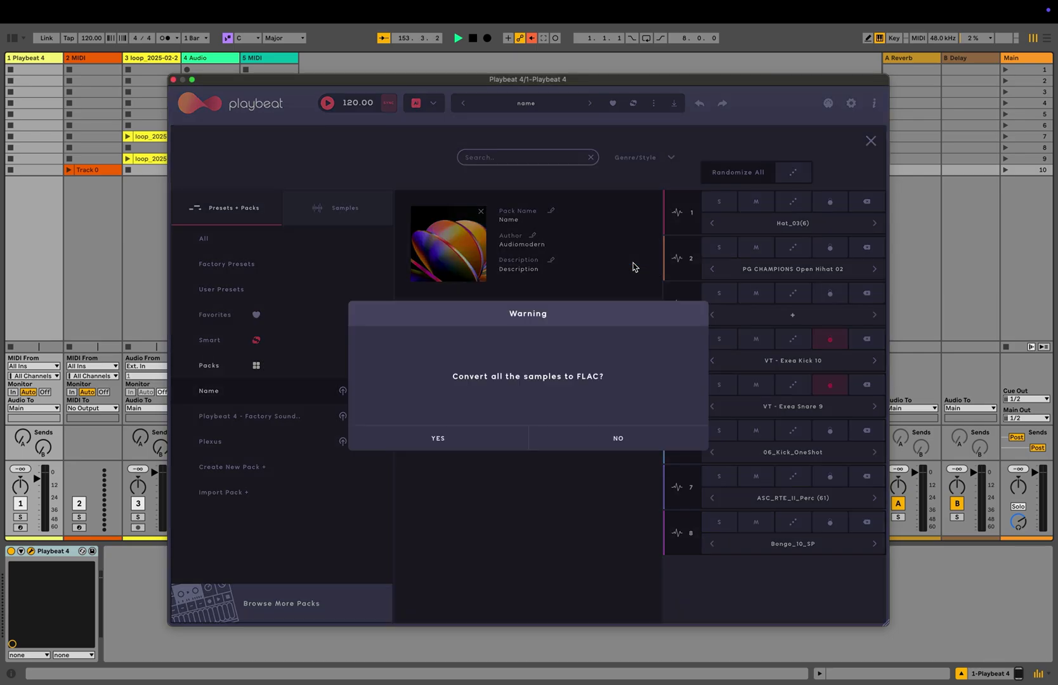
click(603, 442)
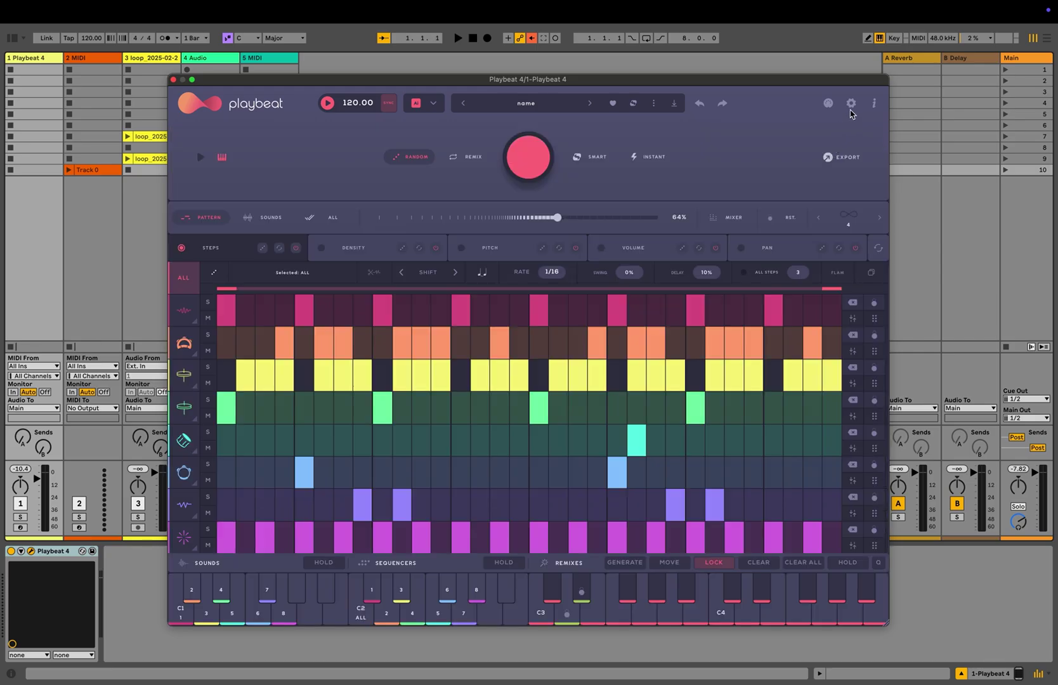
click(851, 104)
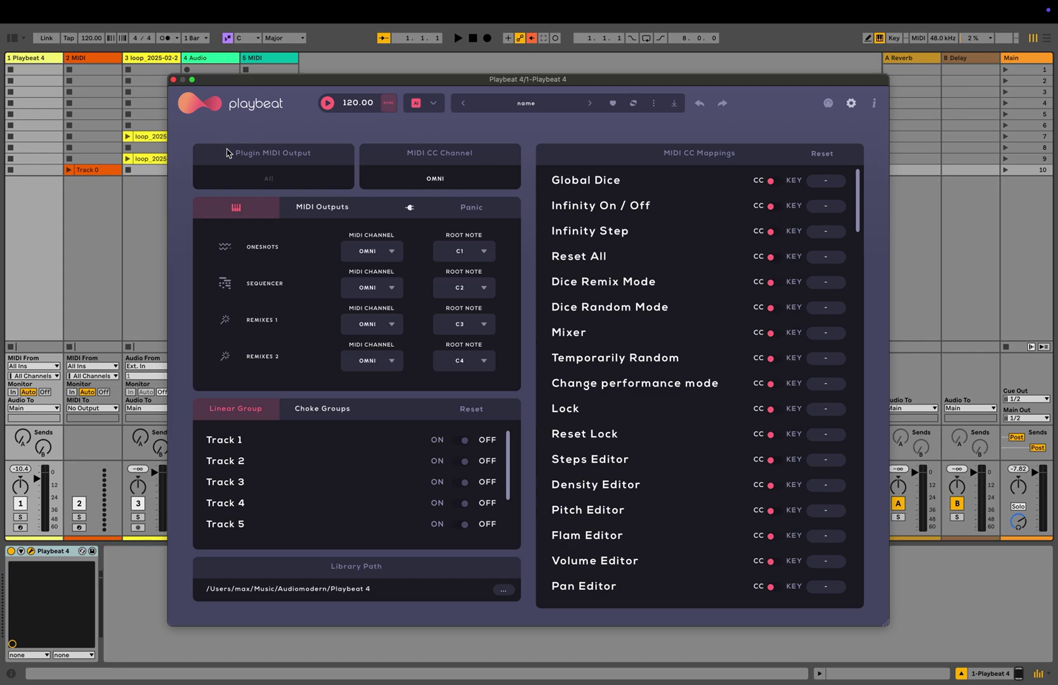
Step: Show the MIDI Outputs tab, with tracks T1–T5 on channels 1–5
click(313, 209)
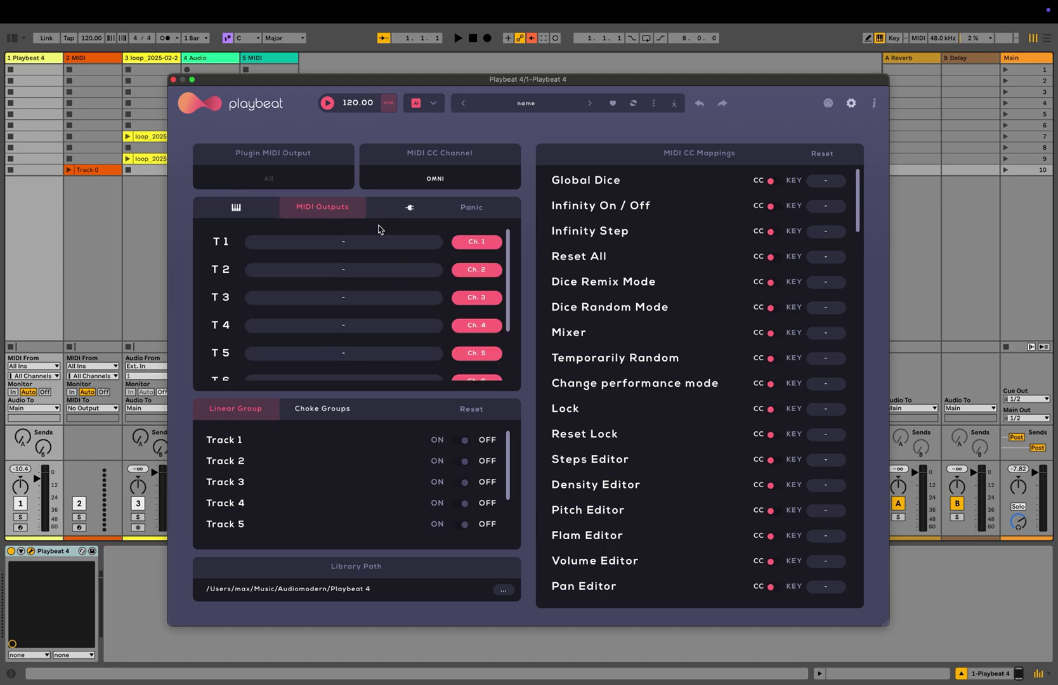
Step: Turn on fixed note output for Tracks 1–4
click(411, 208)
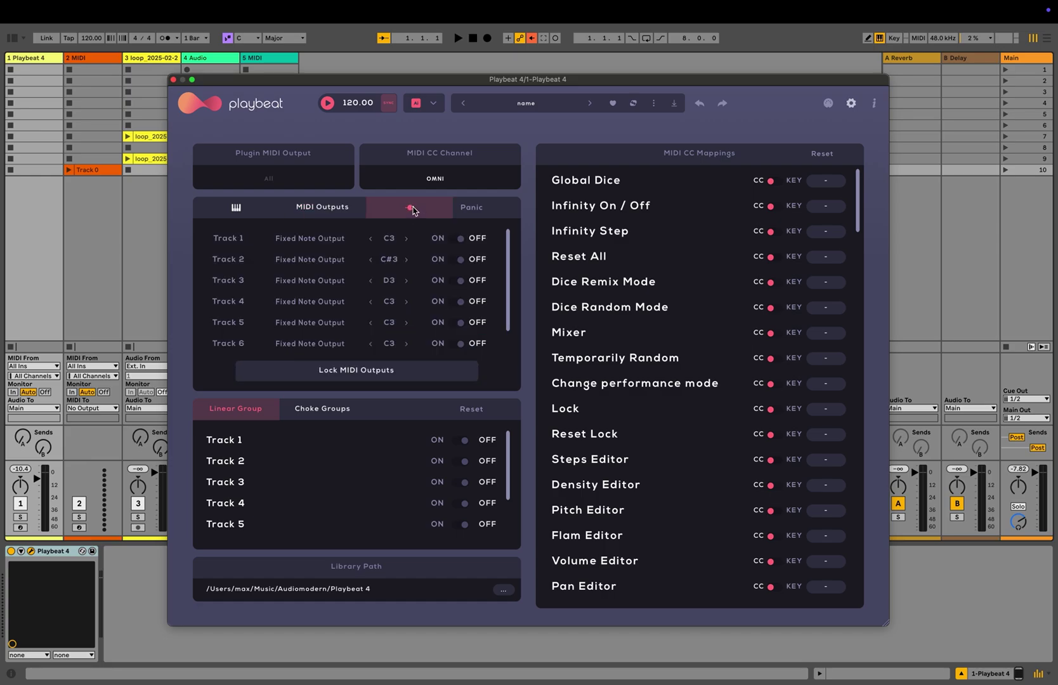
click(456, 239)
click(458, 259)
click(456, 281)
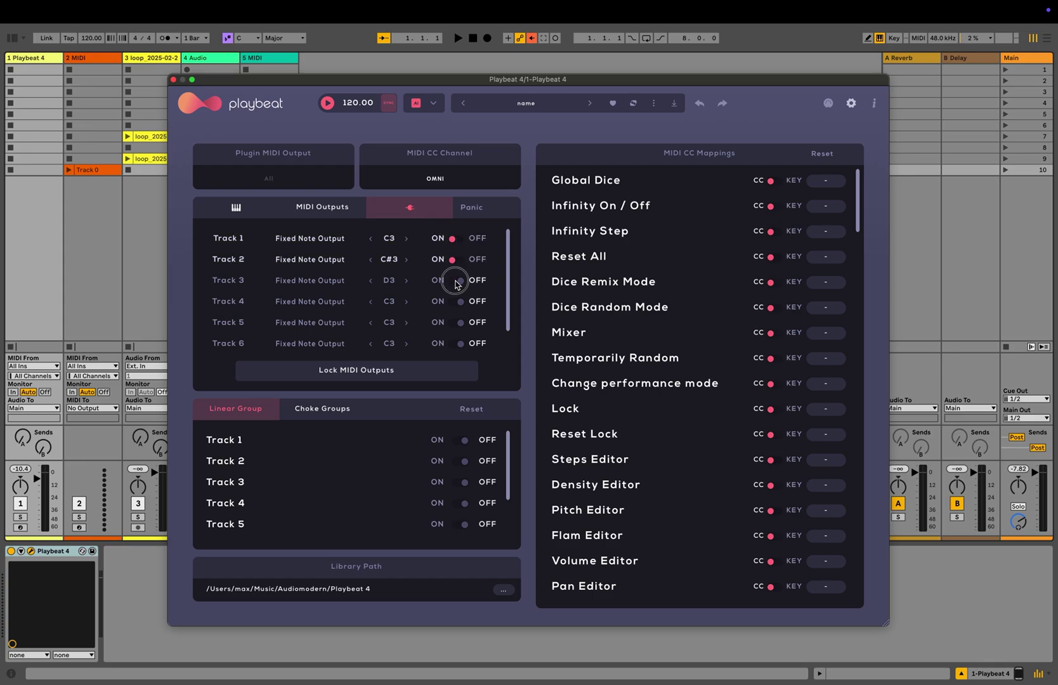
click(457, 302)
Step: Raise Track 4's fixed output note to E3 and lock the MIDI outputs
click(406, 302)
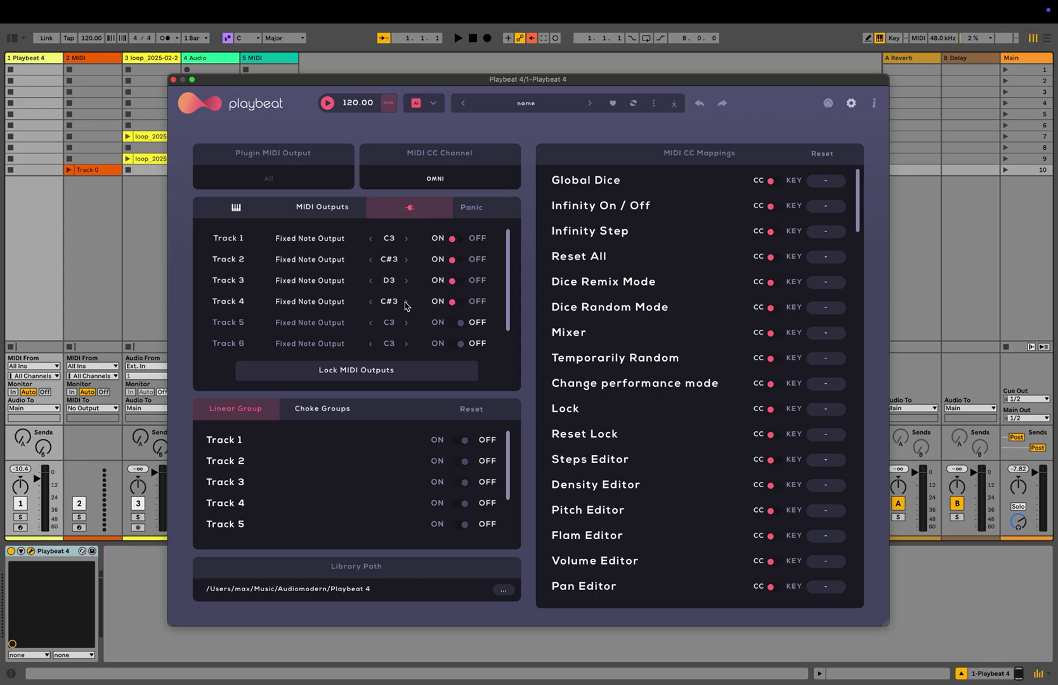
click(405, 302)
click(347, 373)
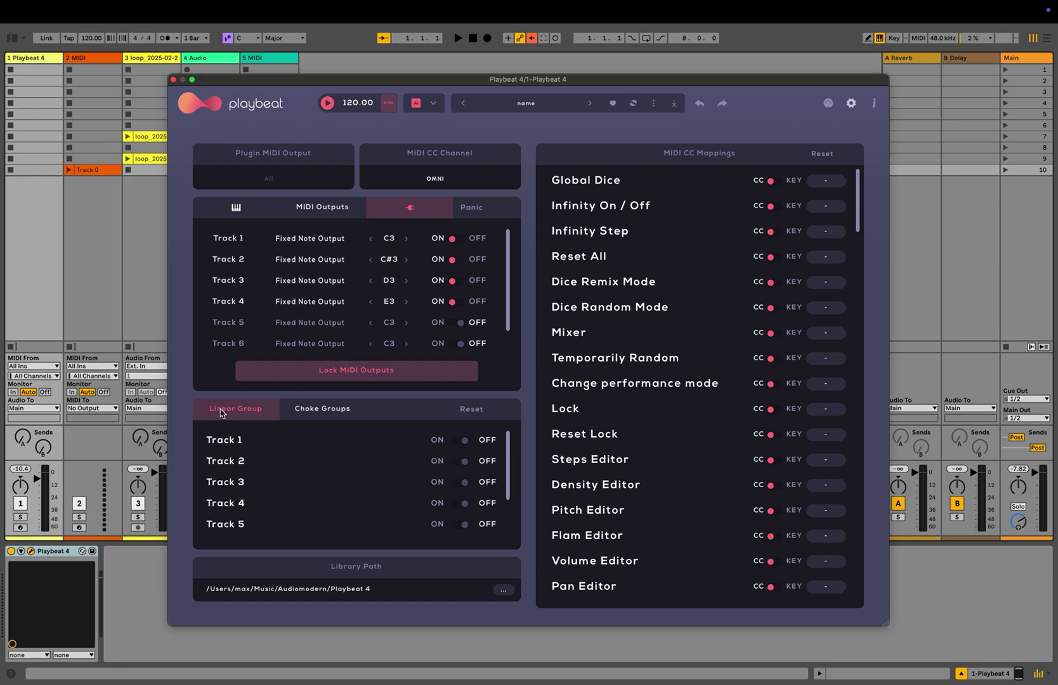
click(322, 416)
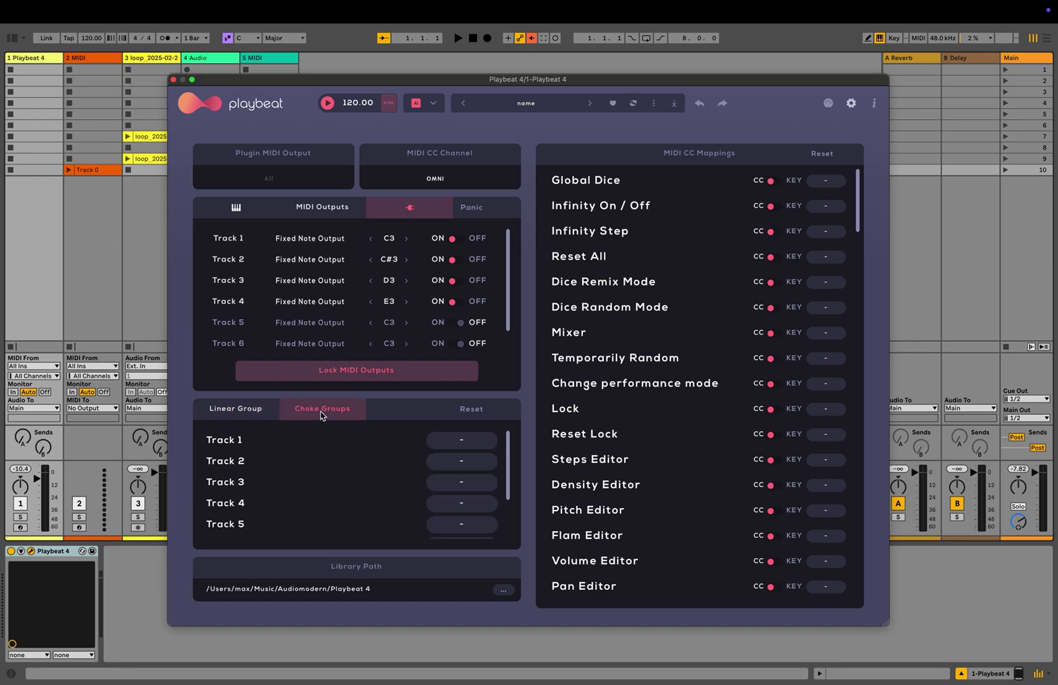
Step: Assign Track 1 to choke group 1, leaving Tracks 2–5 unassigned
click(463, 444)
click(457, 486)
scroll(673, 416, down, 5)
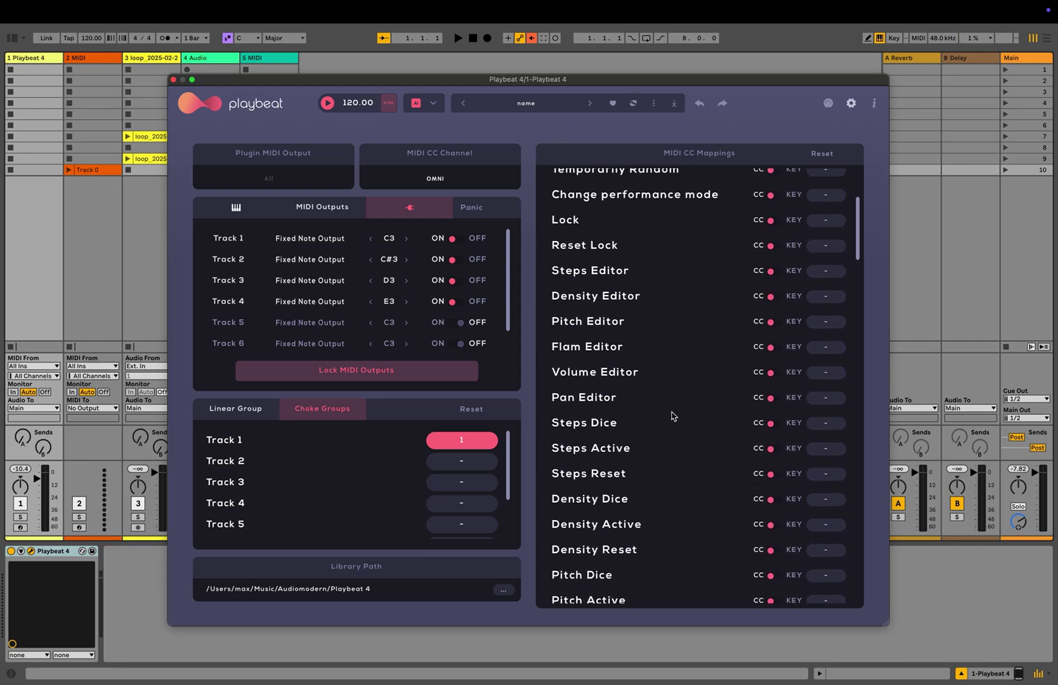
scroll(673, 416, up, 5)
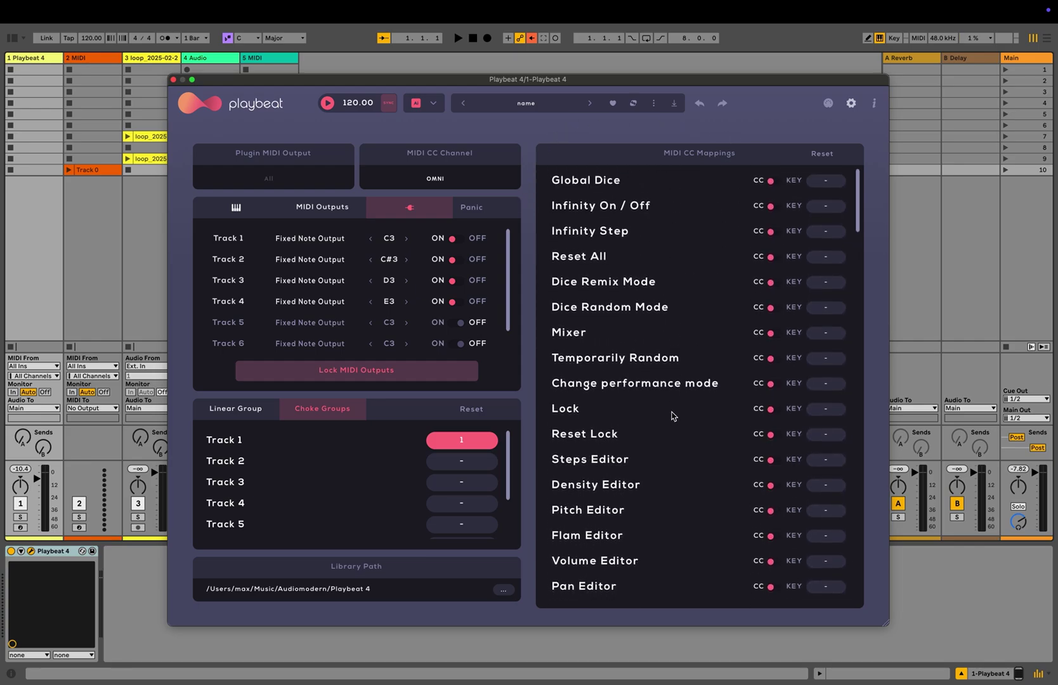
click(774, 181)
click(778, 182)
click(815, 187)
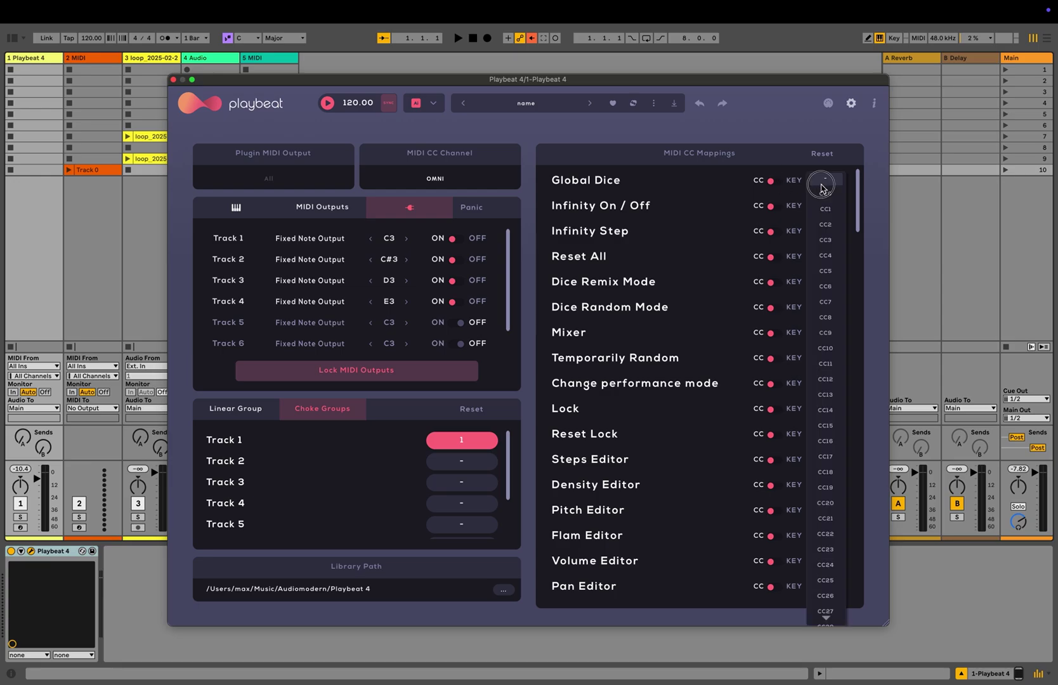
click(822, 205)
click(773, 208)
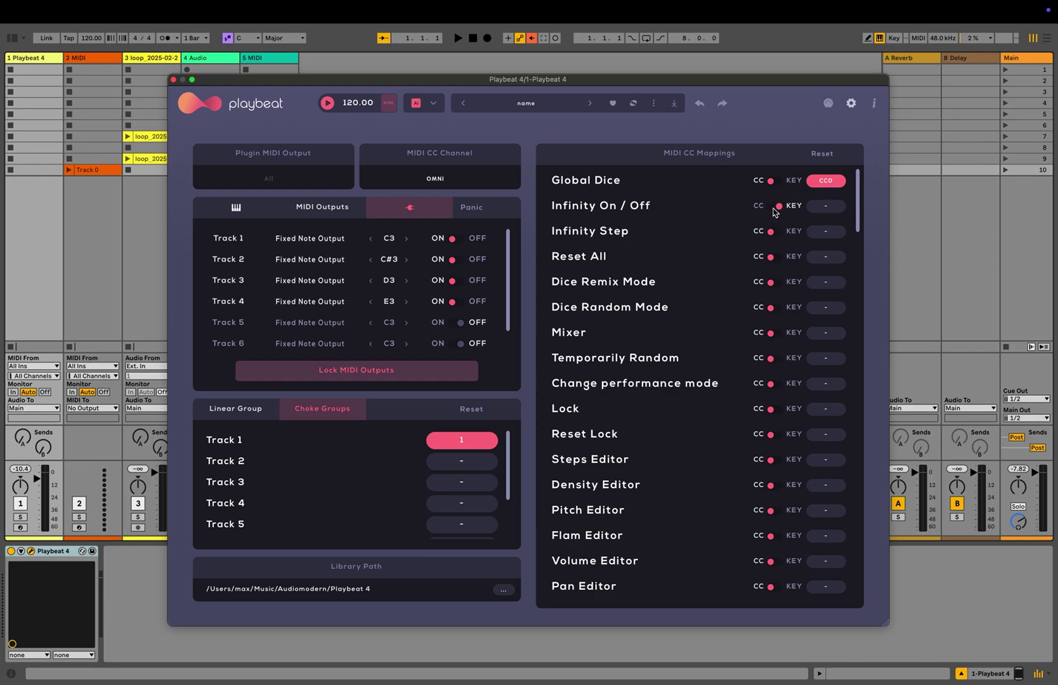
click(822, 211)
click(818, 314)
click(774, 232)
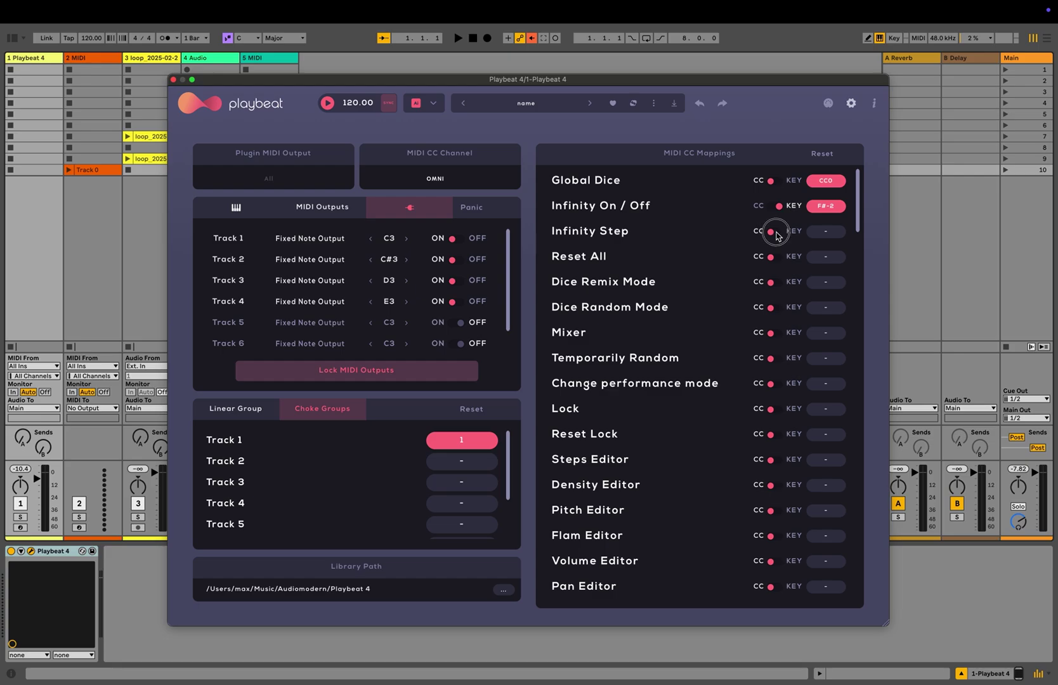
click(824, 233)
click(814, 434)
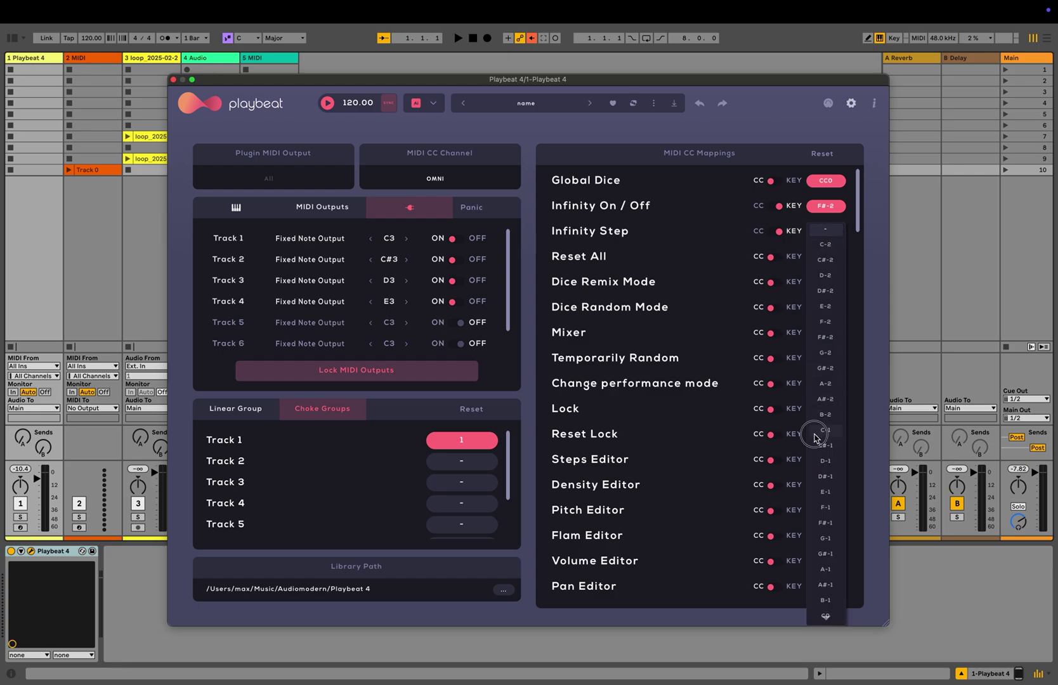
click(822, 154)
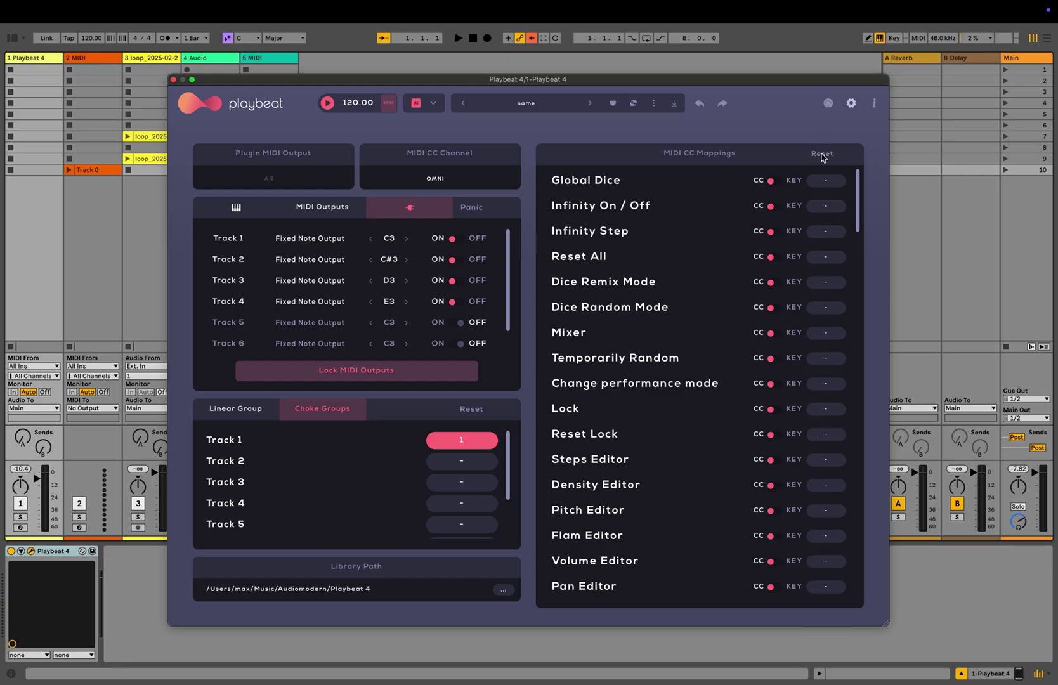